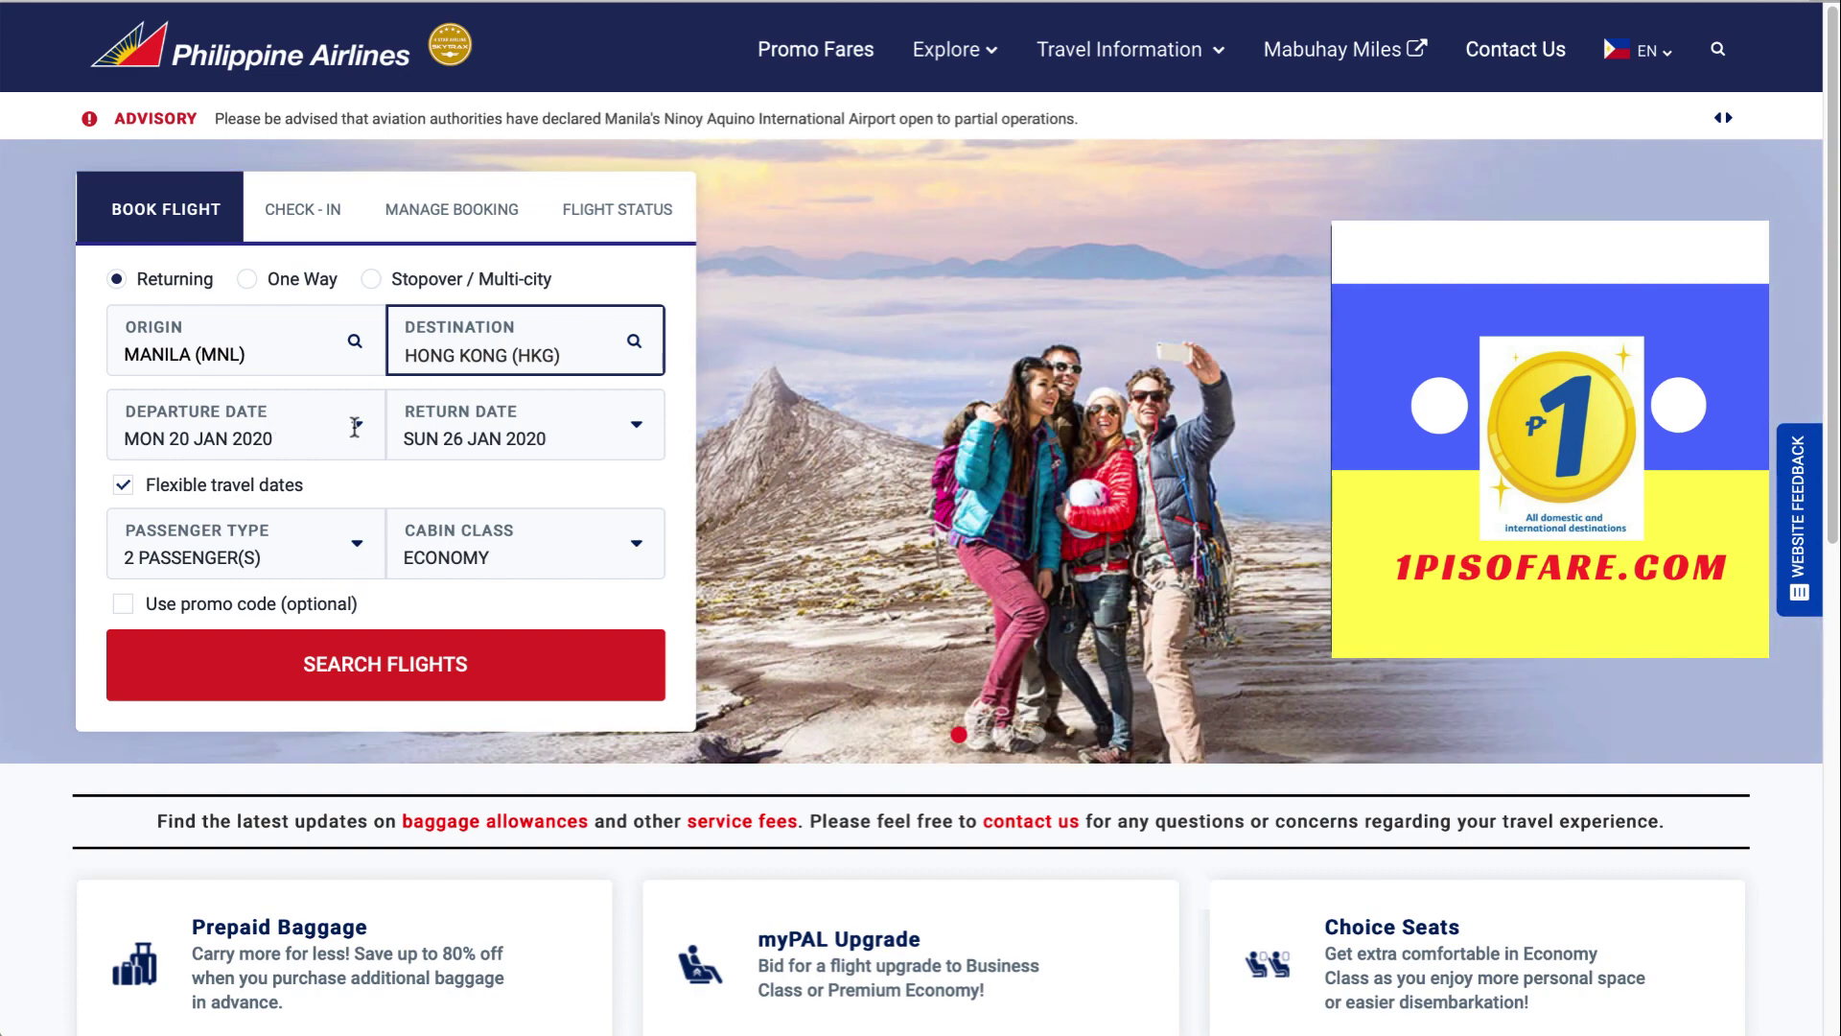
Set the departure date to Monday 14 September 2020
click(354, 427)
click(203, 492)
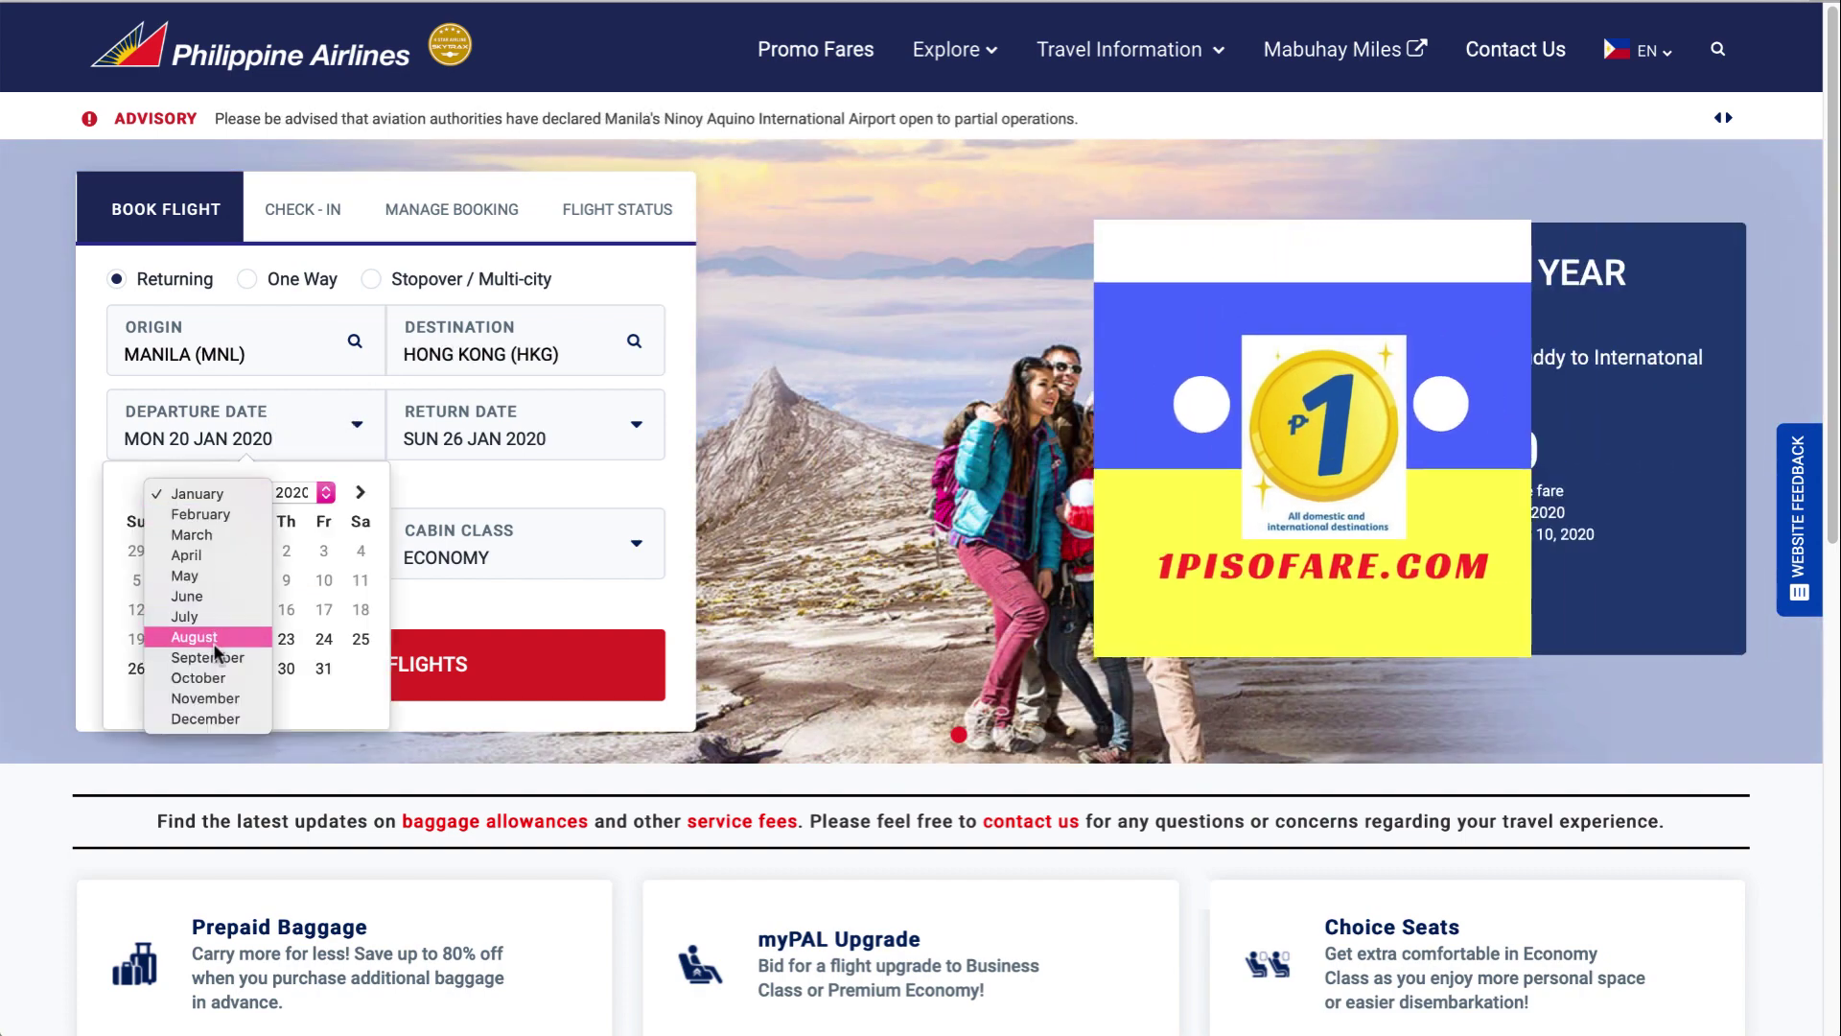
click(216, 657)
click(185, 608)
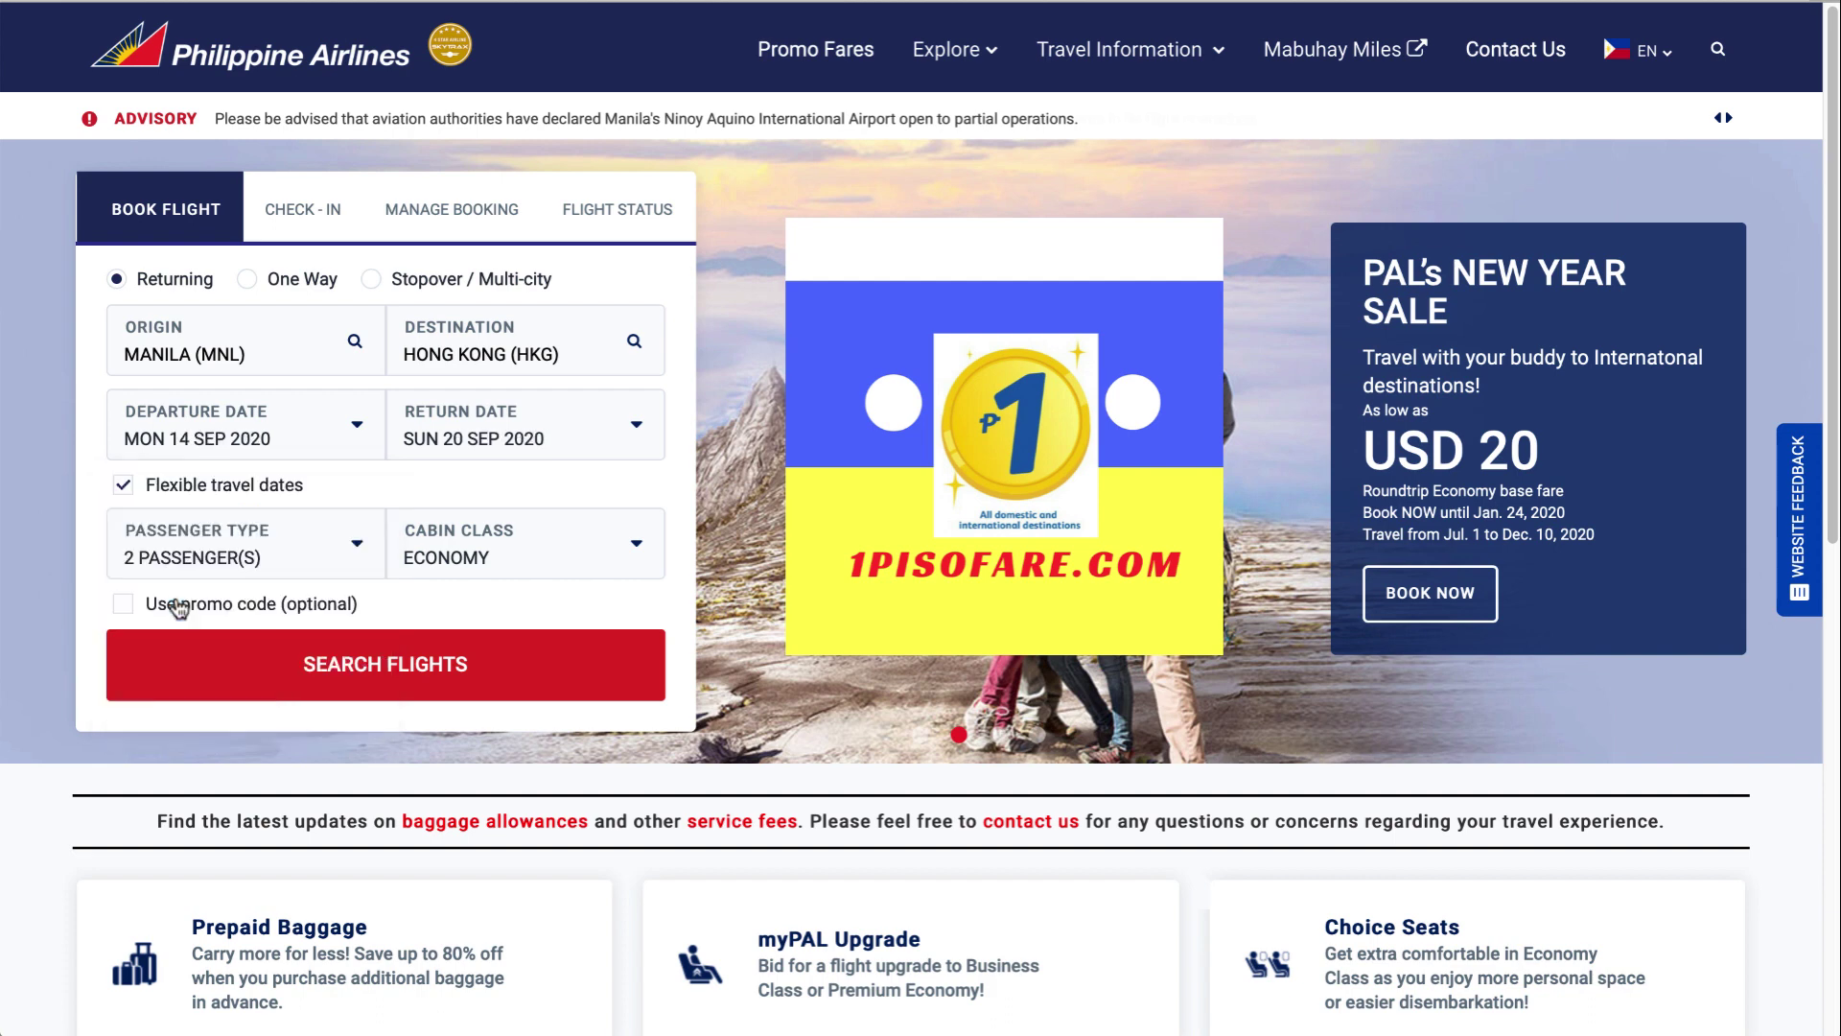
Set the return date to Thursday 17 September 2020 and run the flight search
click(532, 431)
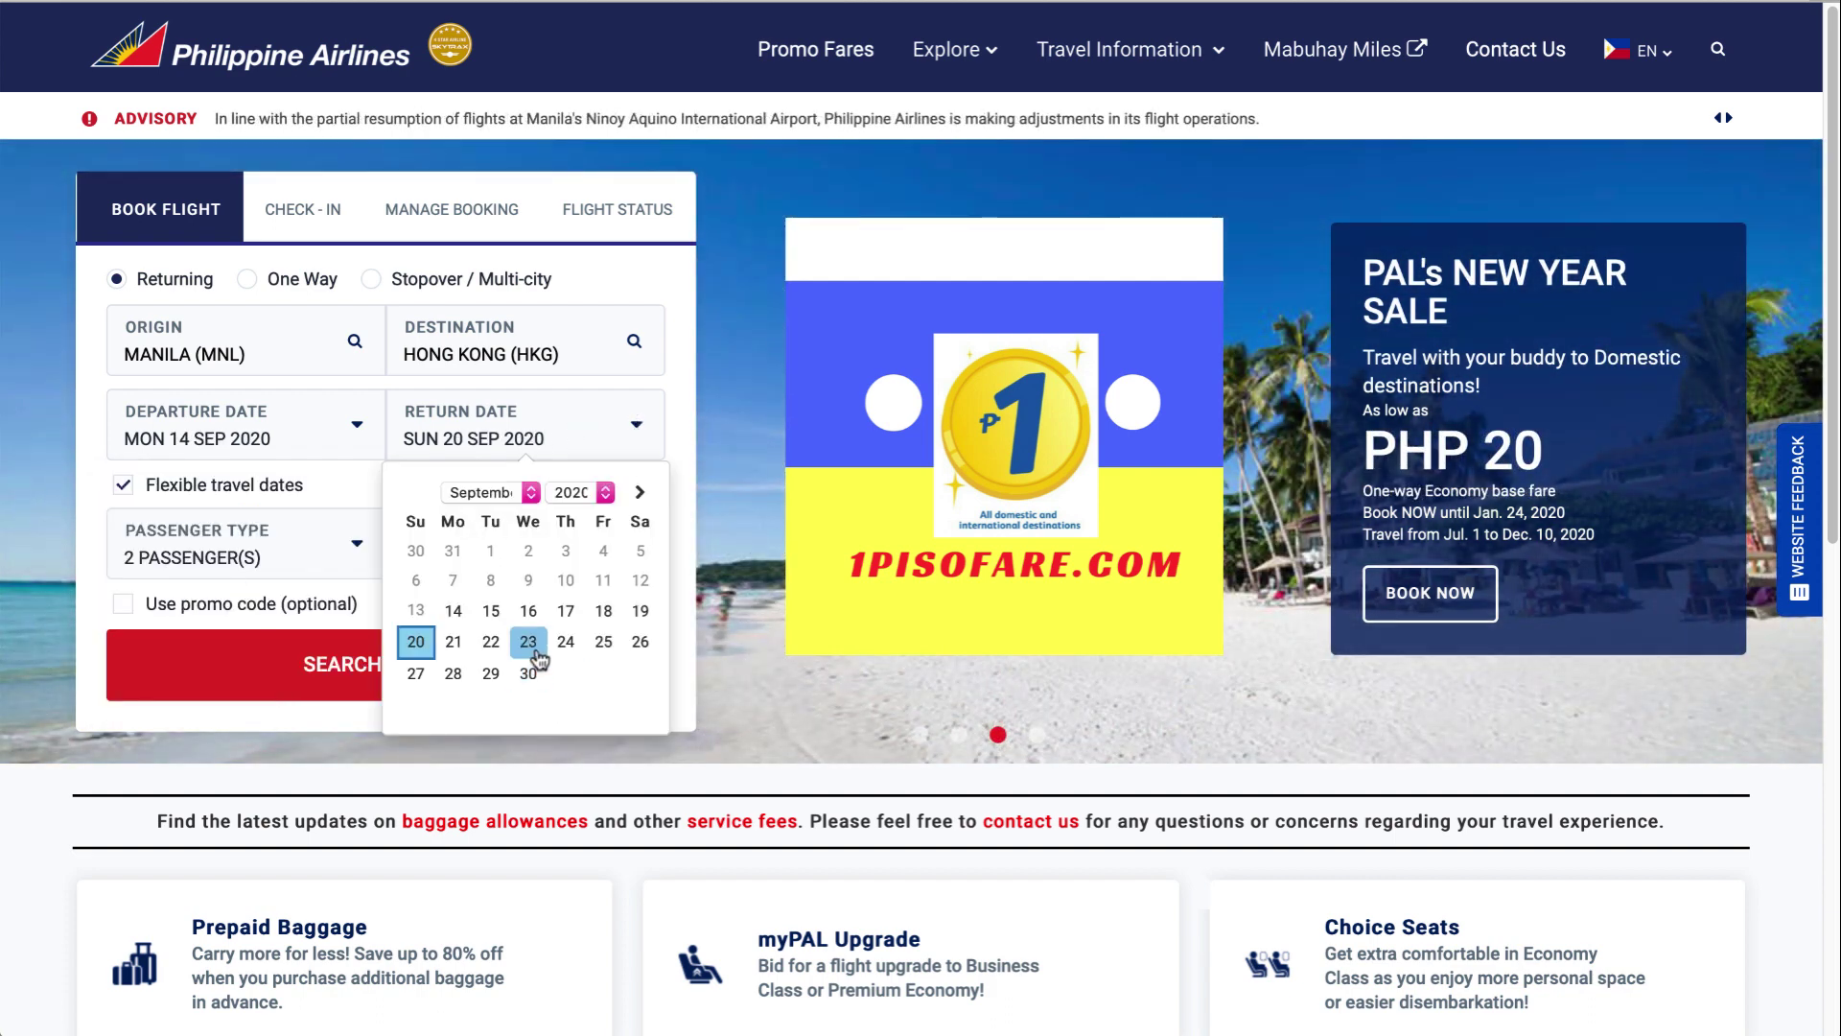
click(566, 611)
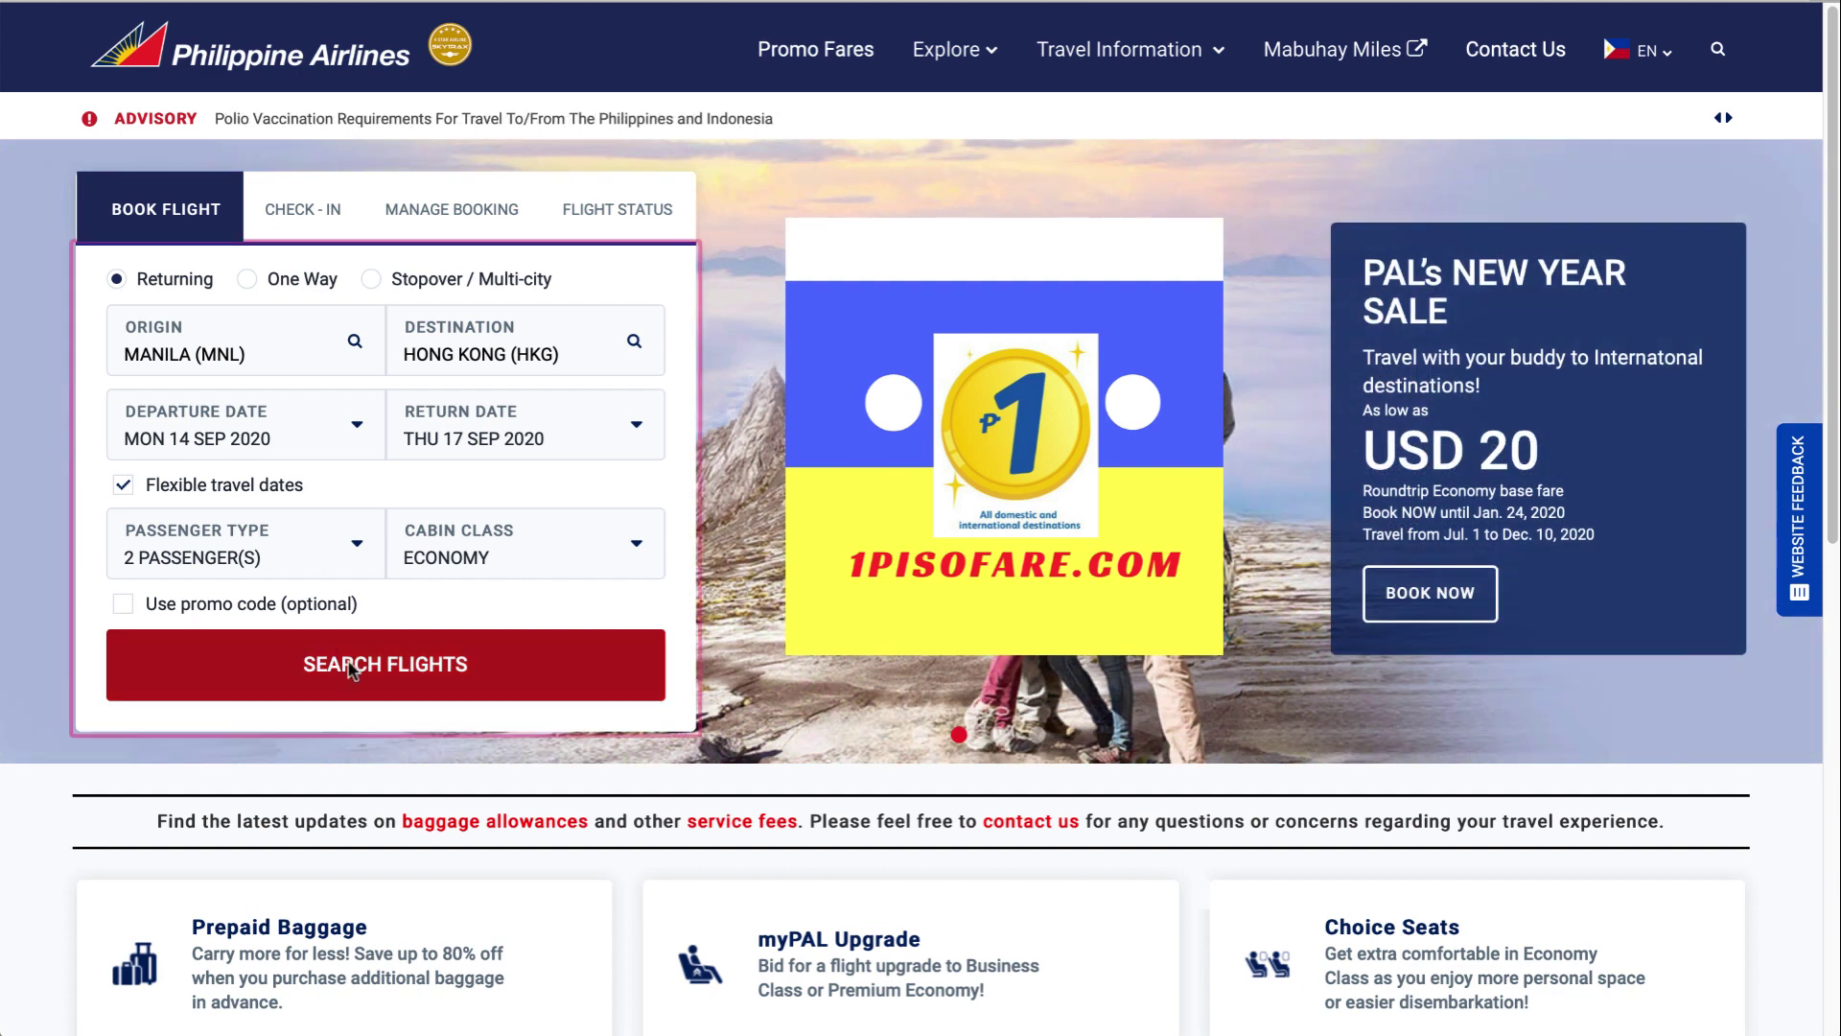
click(350, 668)
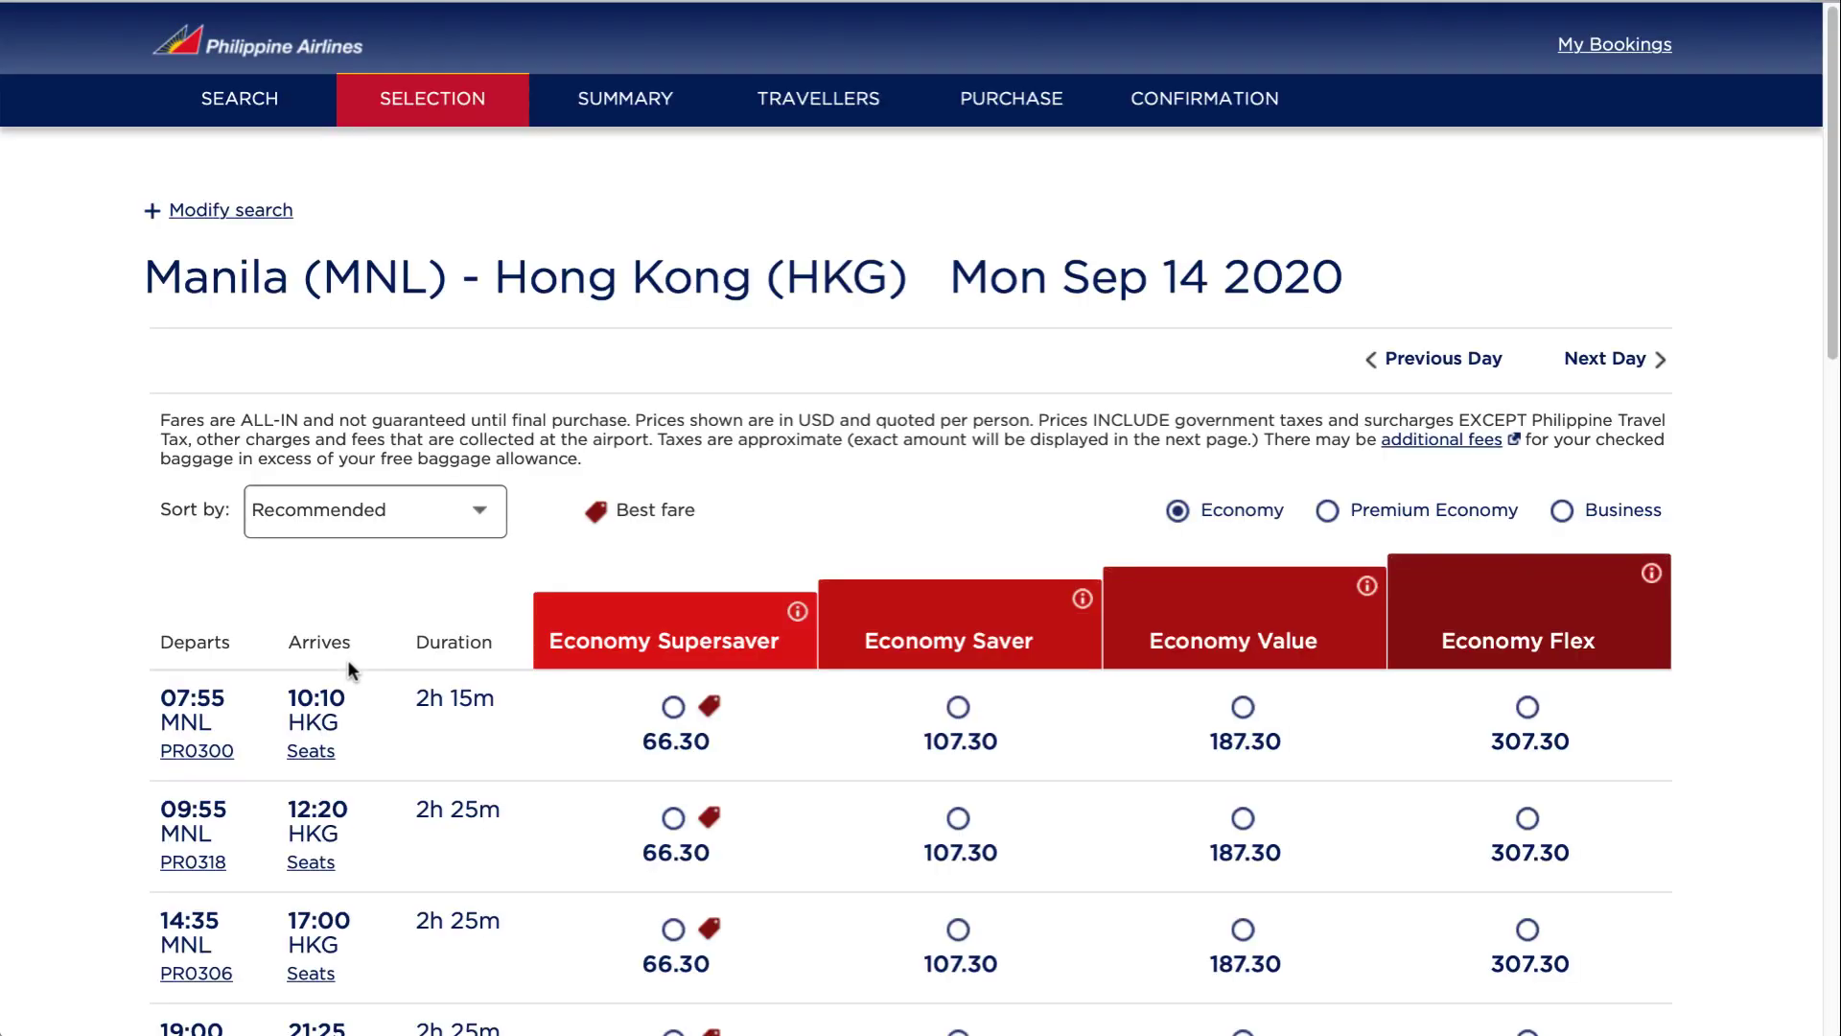
Select the Economy Supersaver fare for the 22:25 Hong Kong–Manila return flight
scroll(703, 729, down, 3)
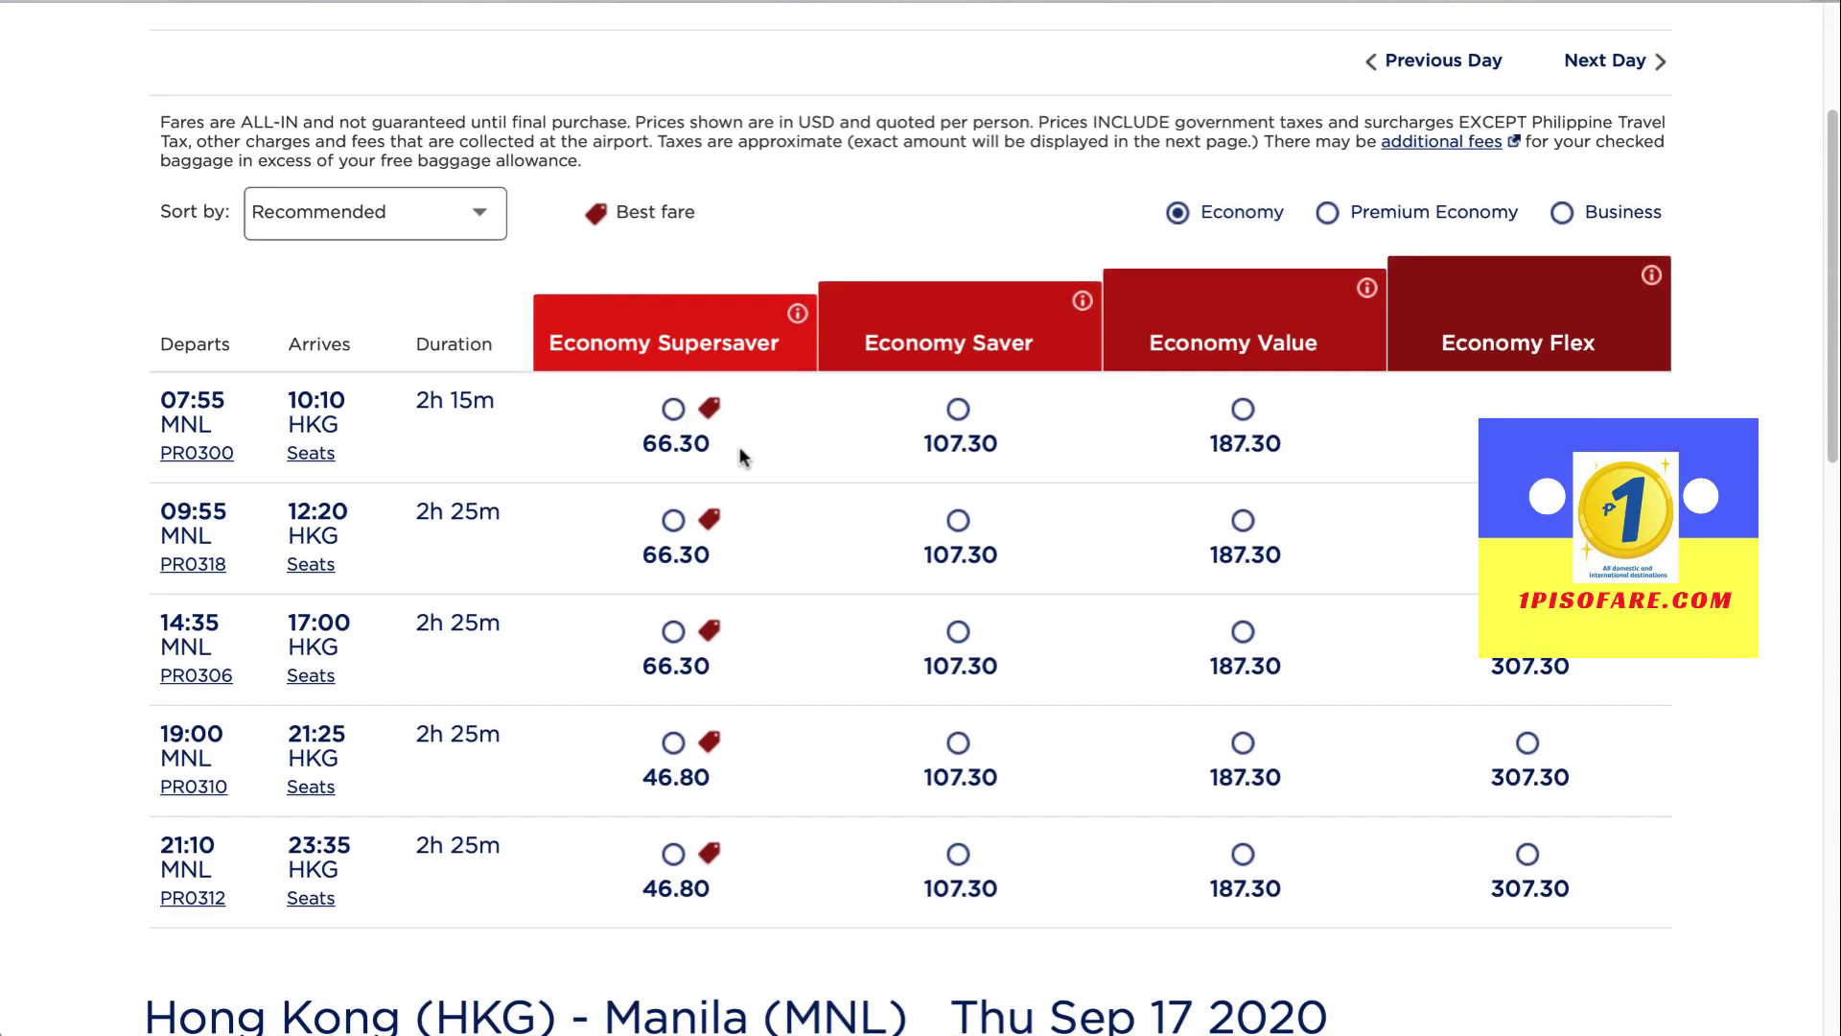
mouse_move(692, 353)
scroll(679, 757, down, 9)
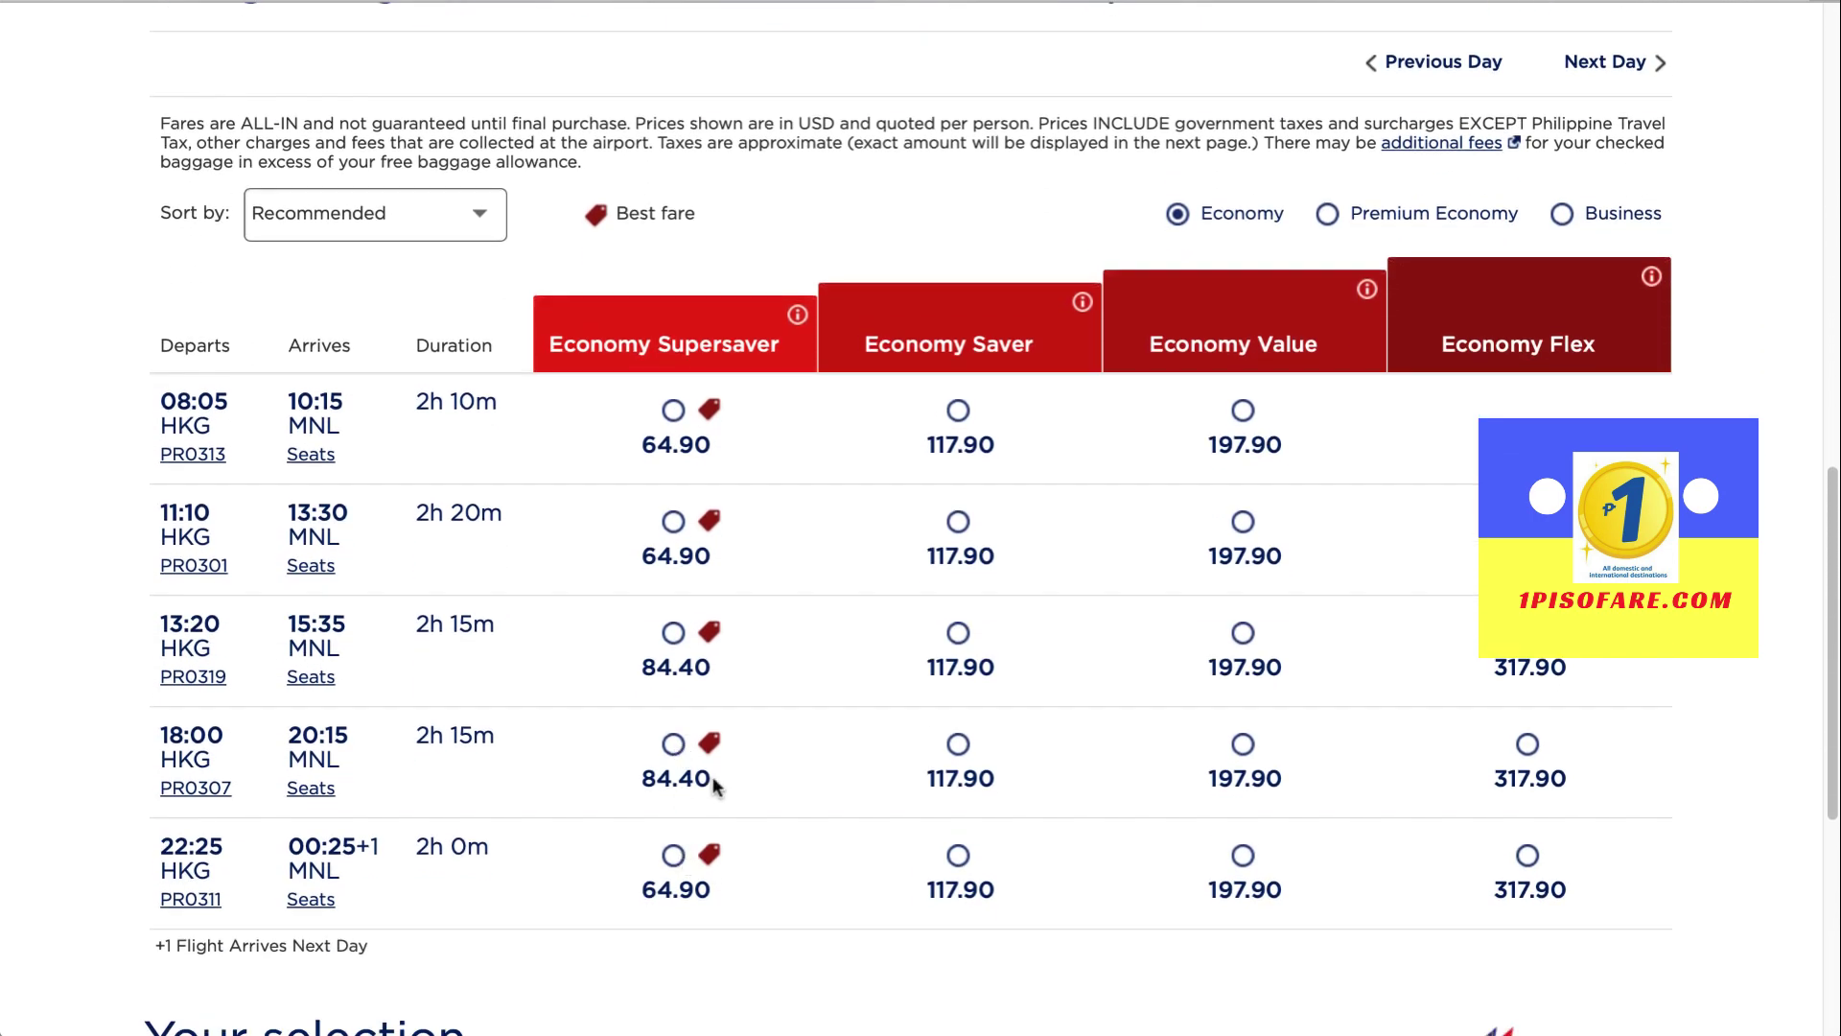
scroll(710, 781, up, 1)
scroll(713, 784, up, 9)
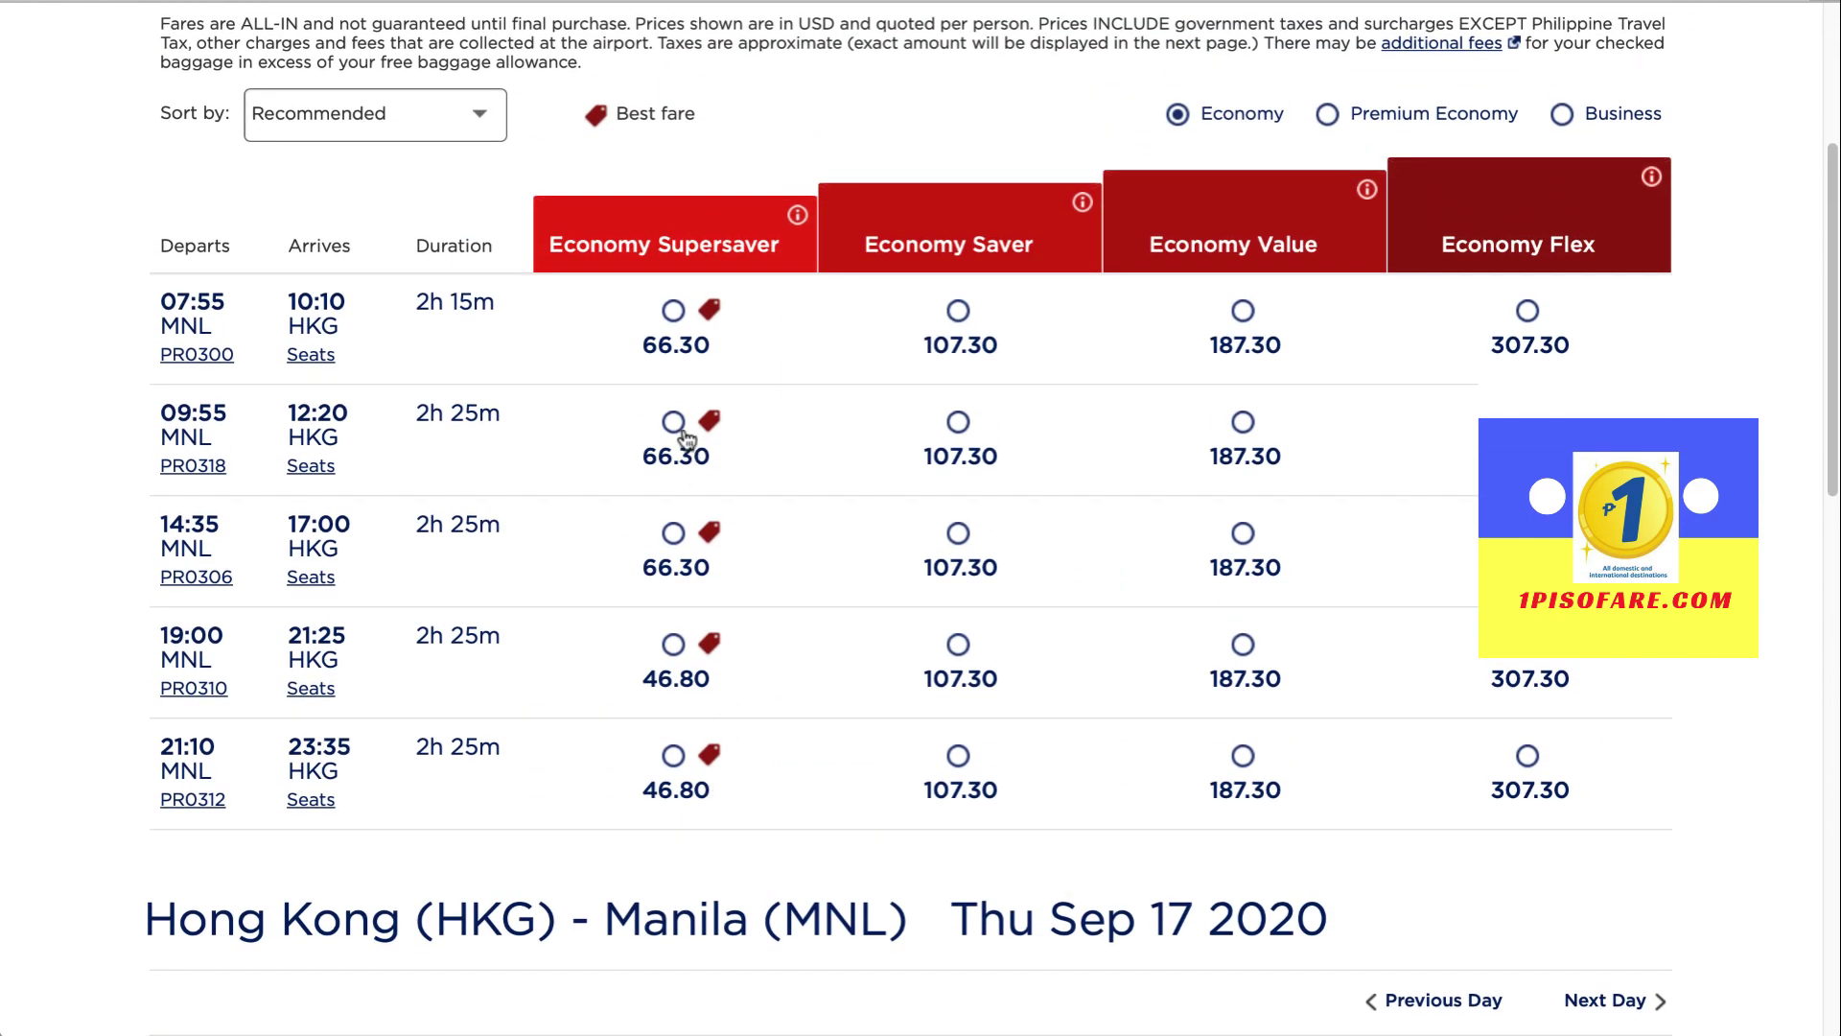
scroll(679, 436, down, 9)
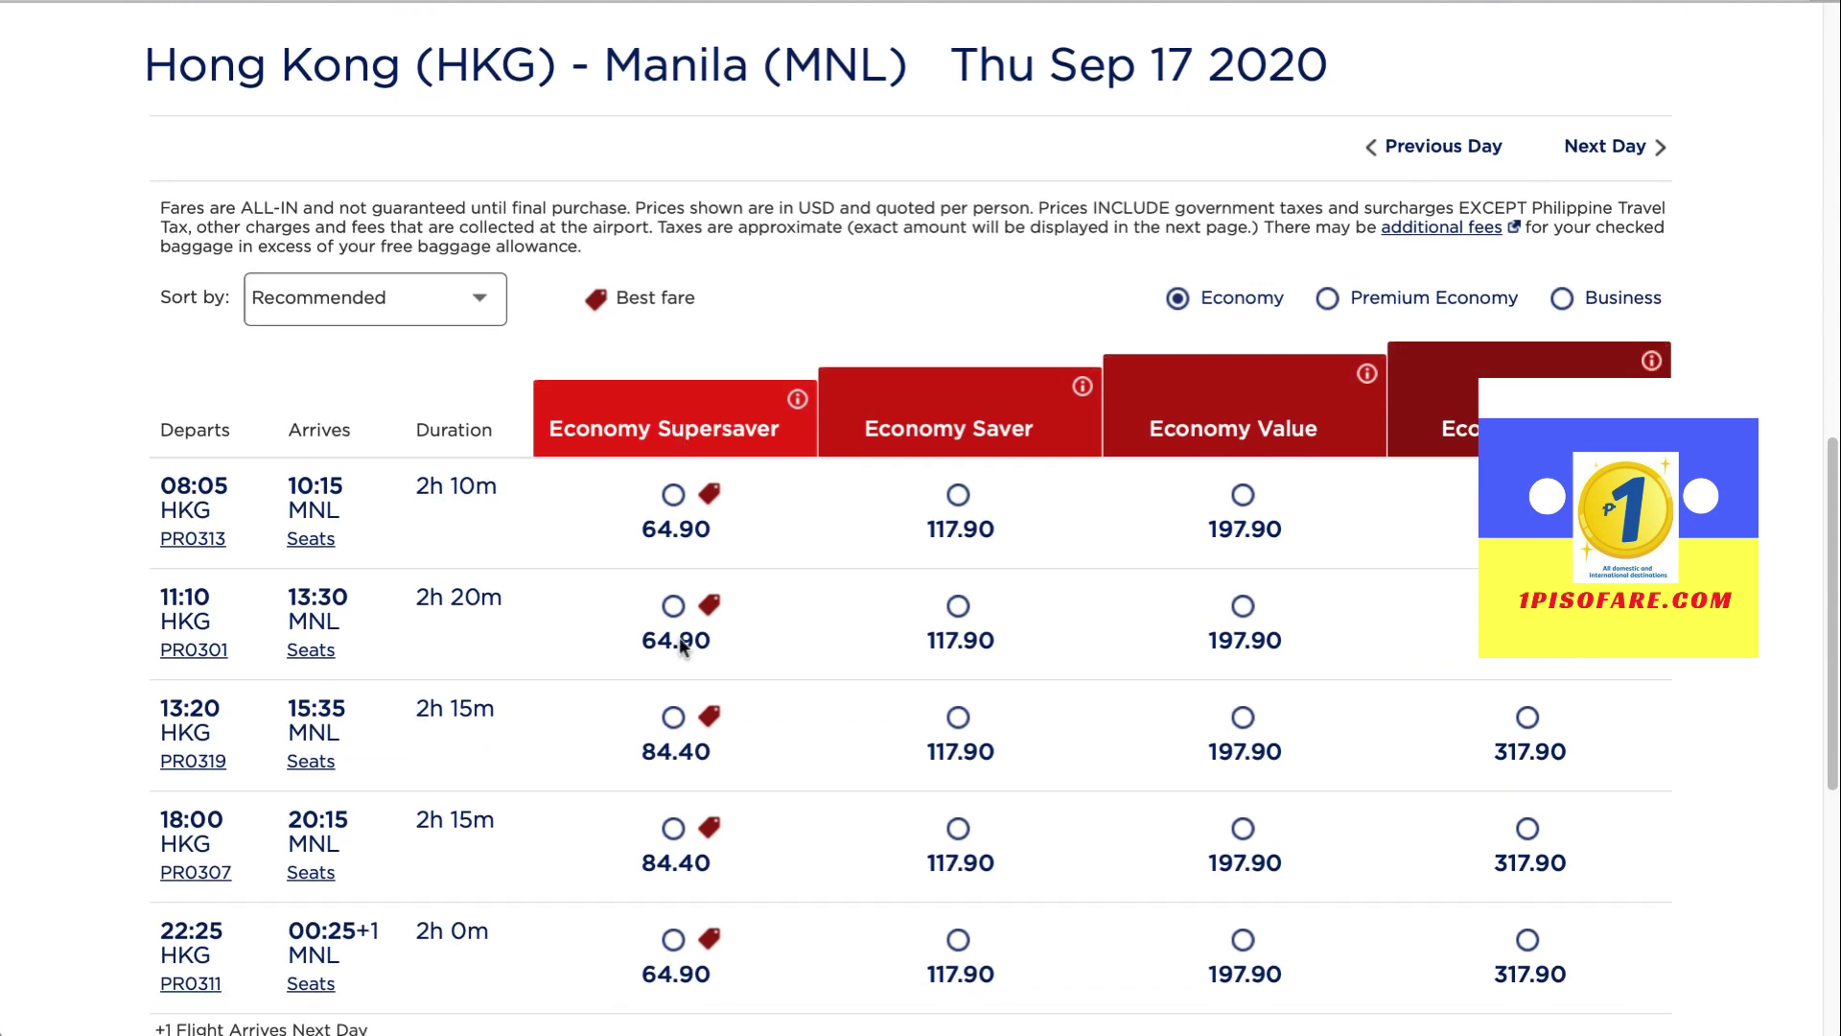
click(673, 939)
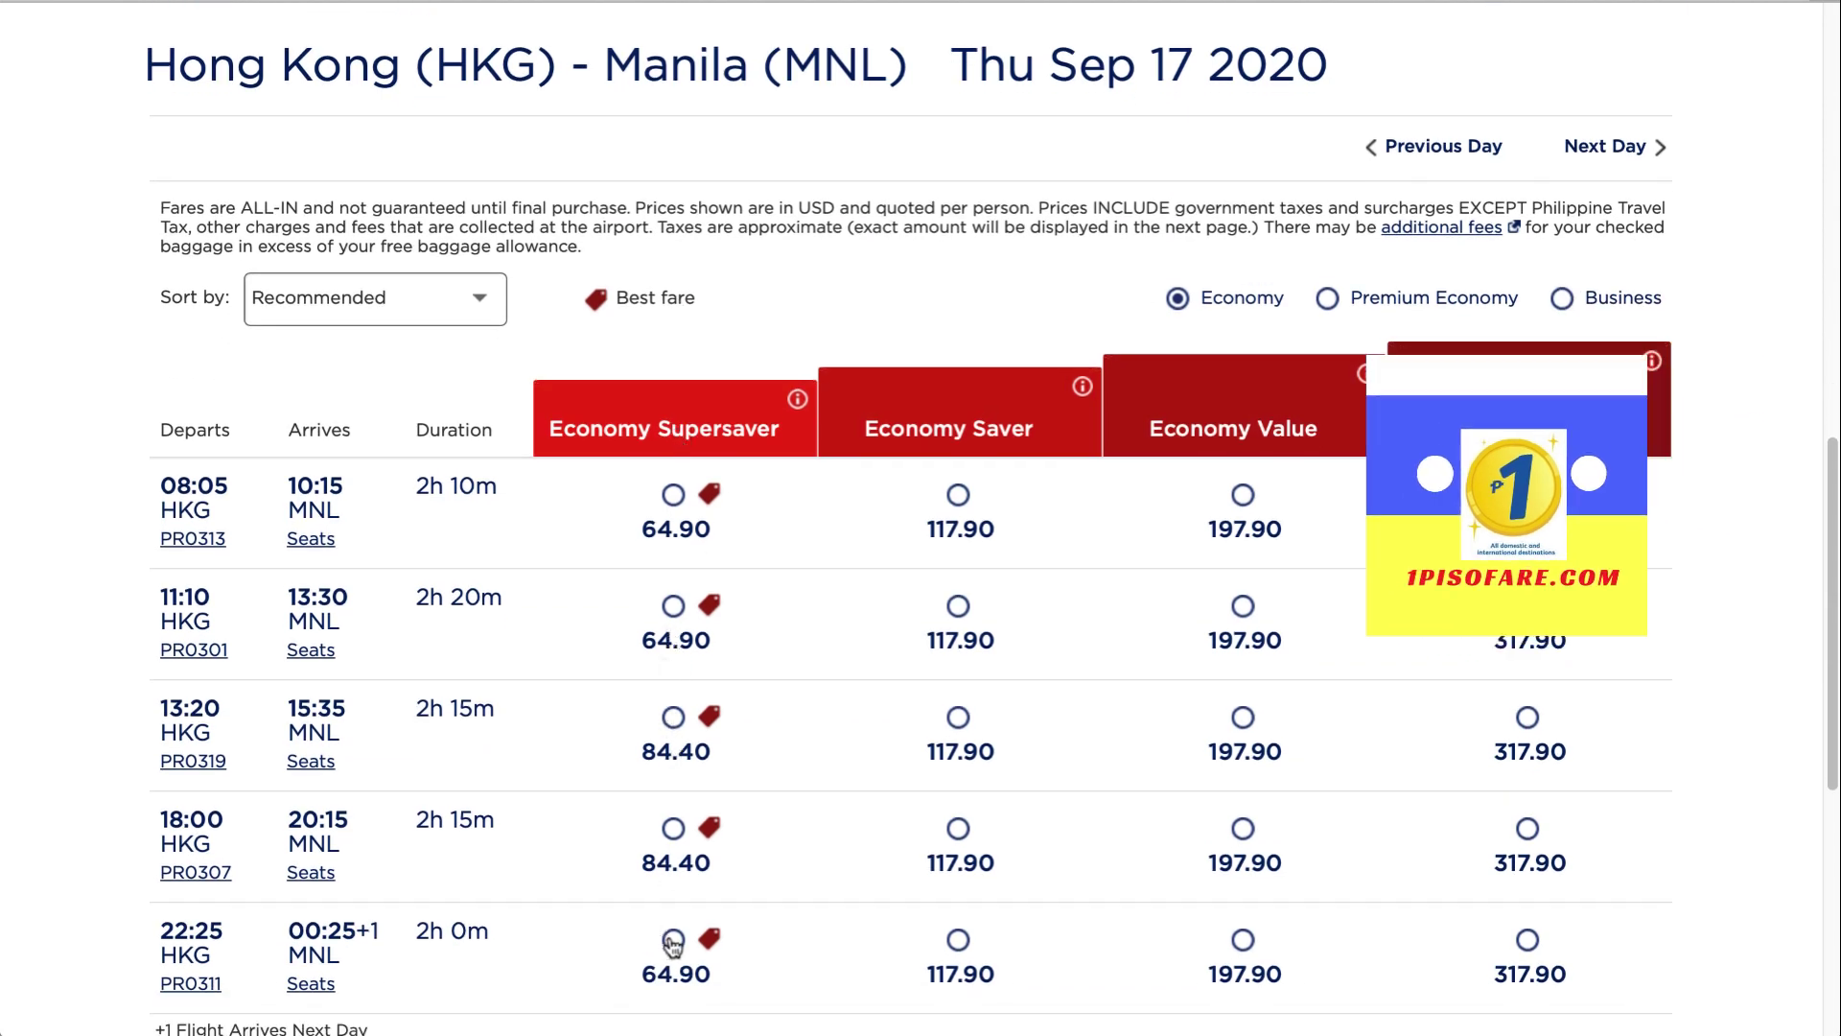
Check the 150.00 air transportation charges and open the Total + Taxes breakdown
scroll(671, 939, down, 7)
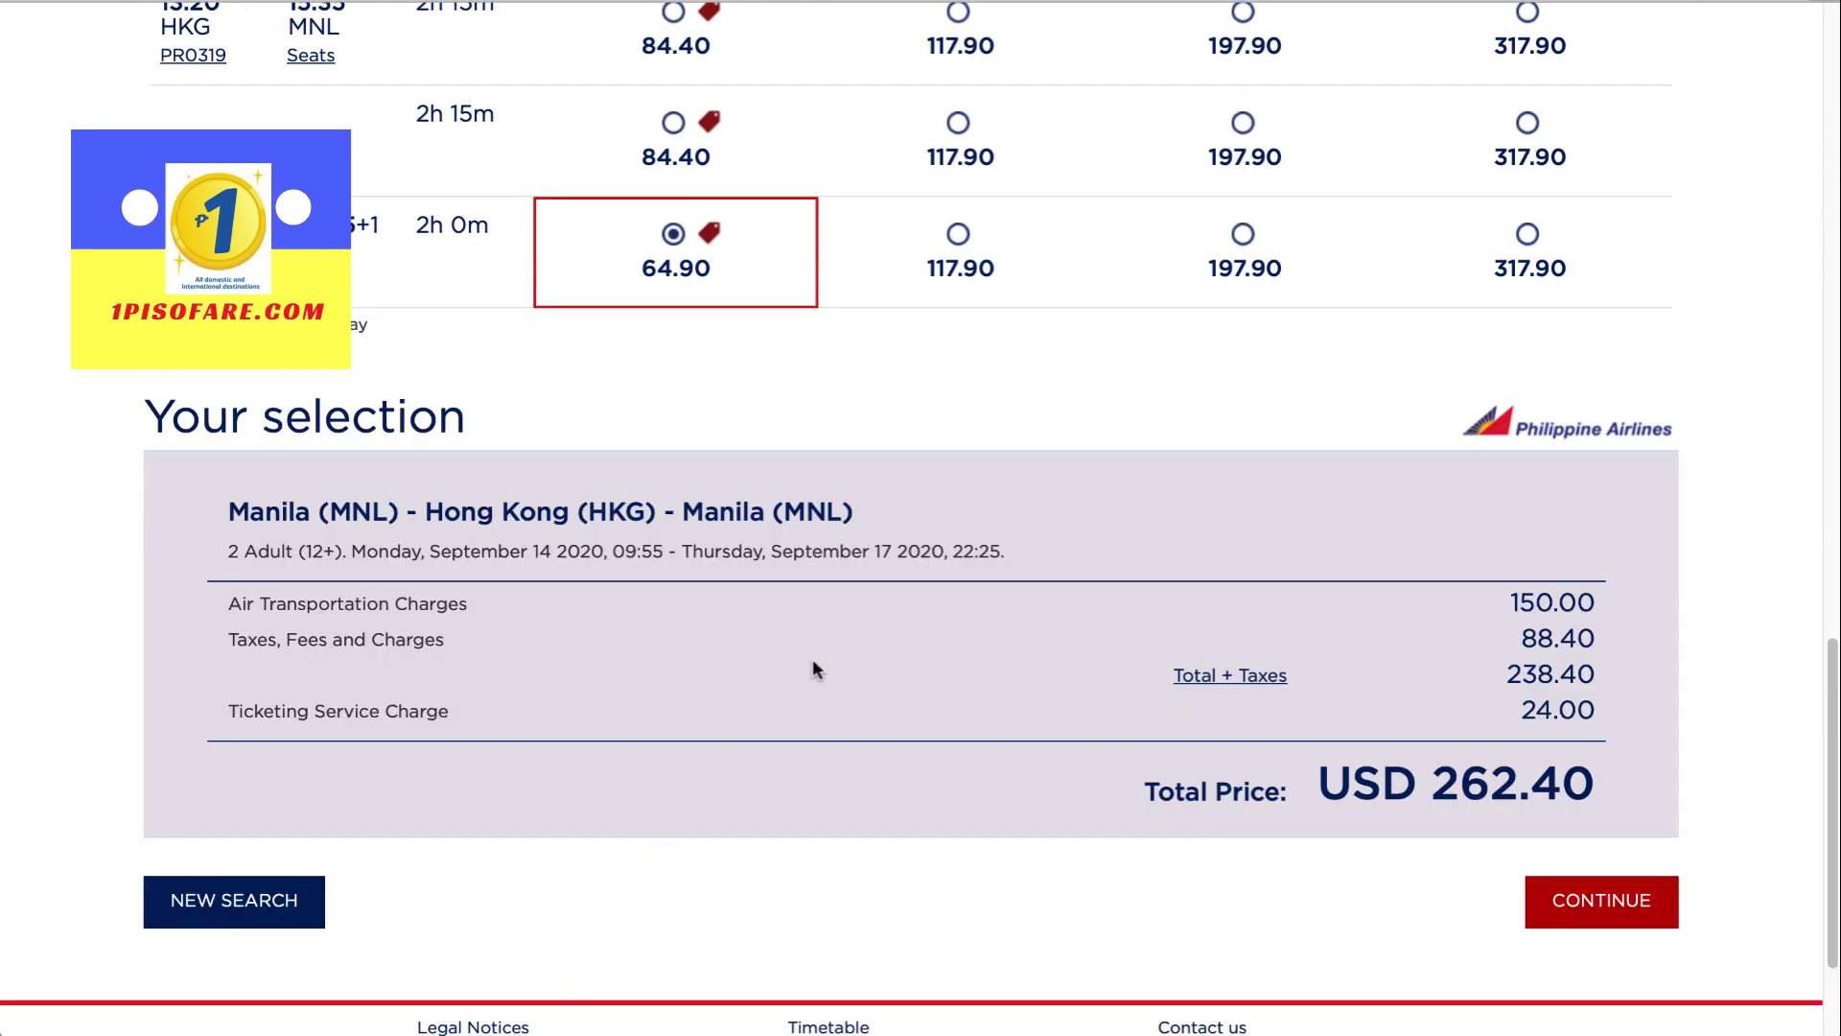
drag(1514, 604, 1597, 603)
click(1603, 606)
click(1246, 677)
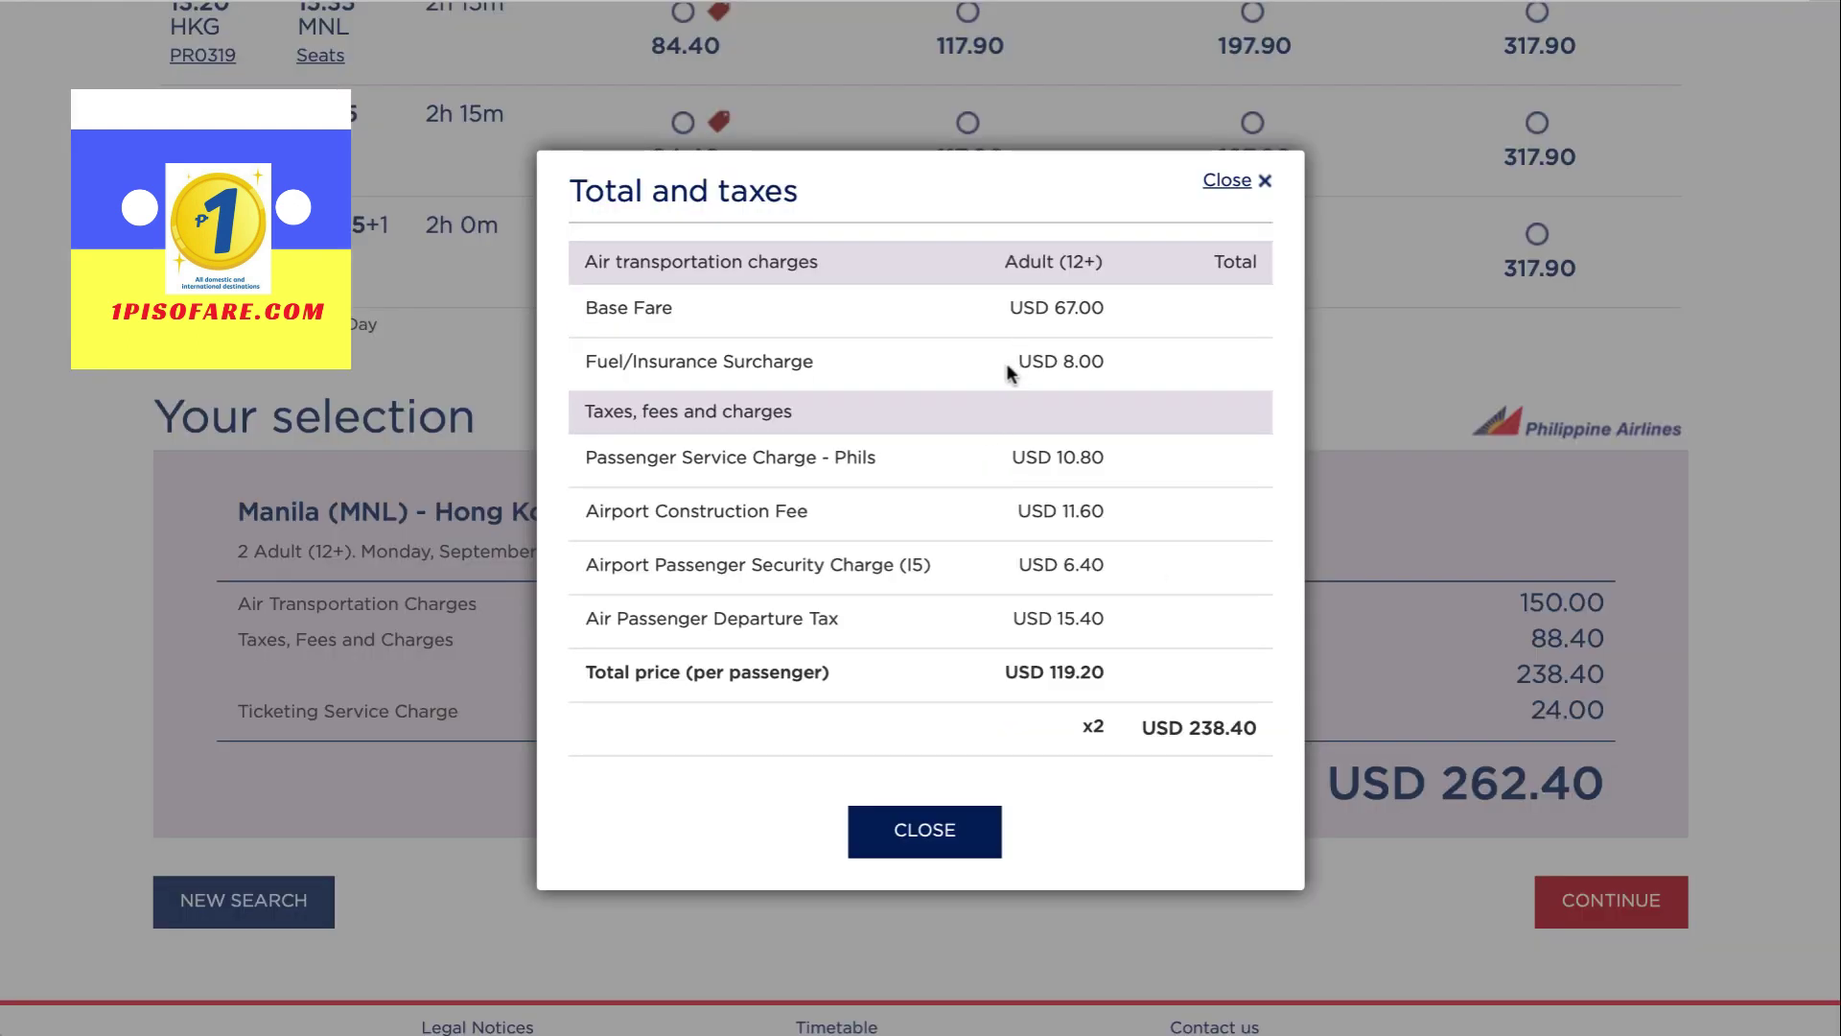
drag(982, 308, 1104, 309)
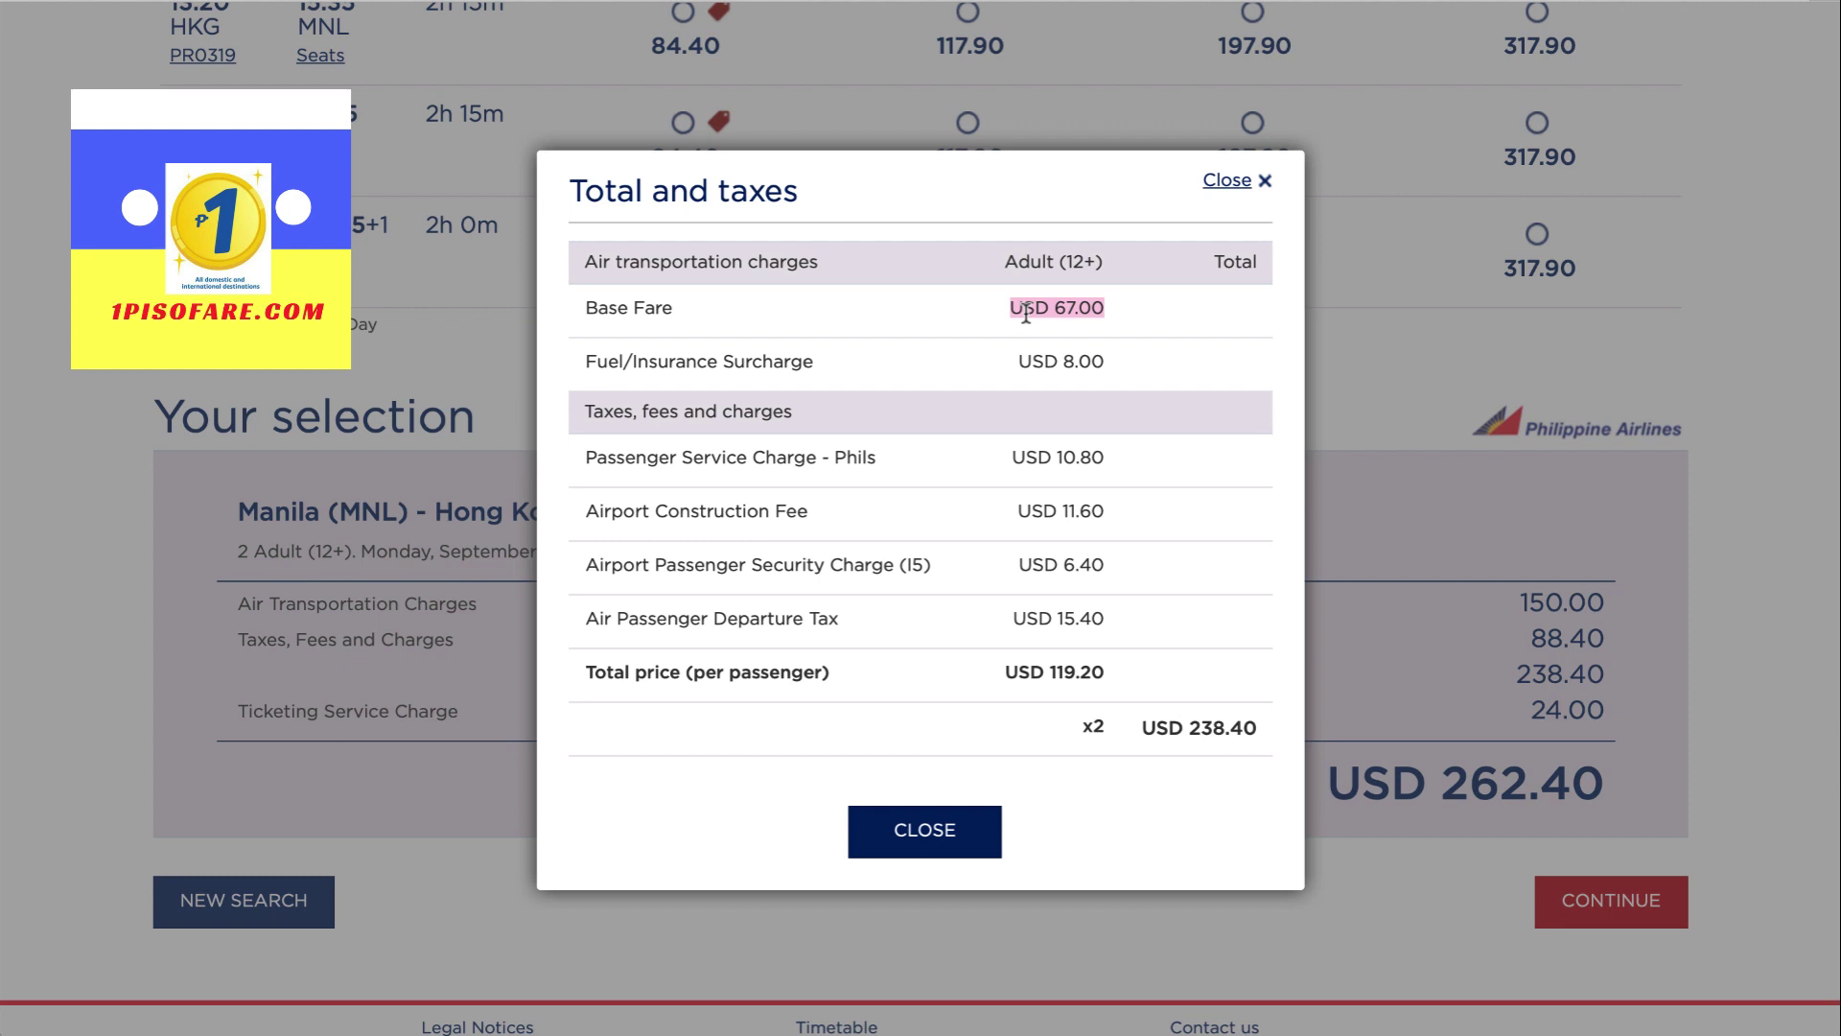
click(939, 831)
scroll(1237, 556, up, 8)
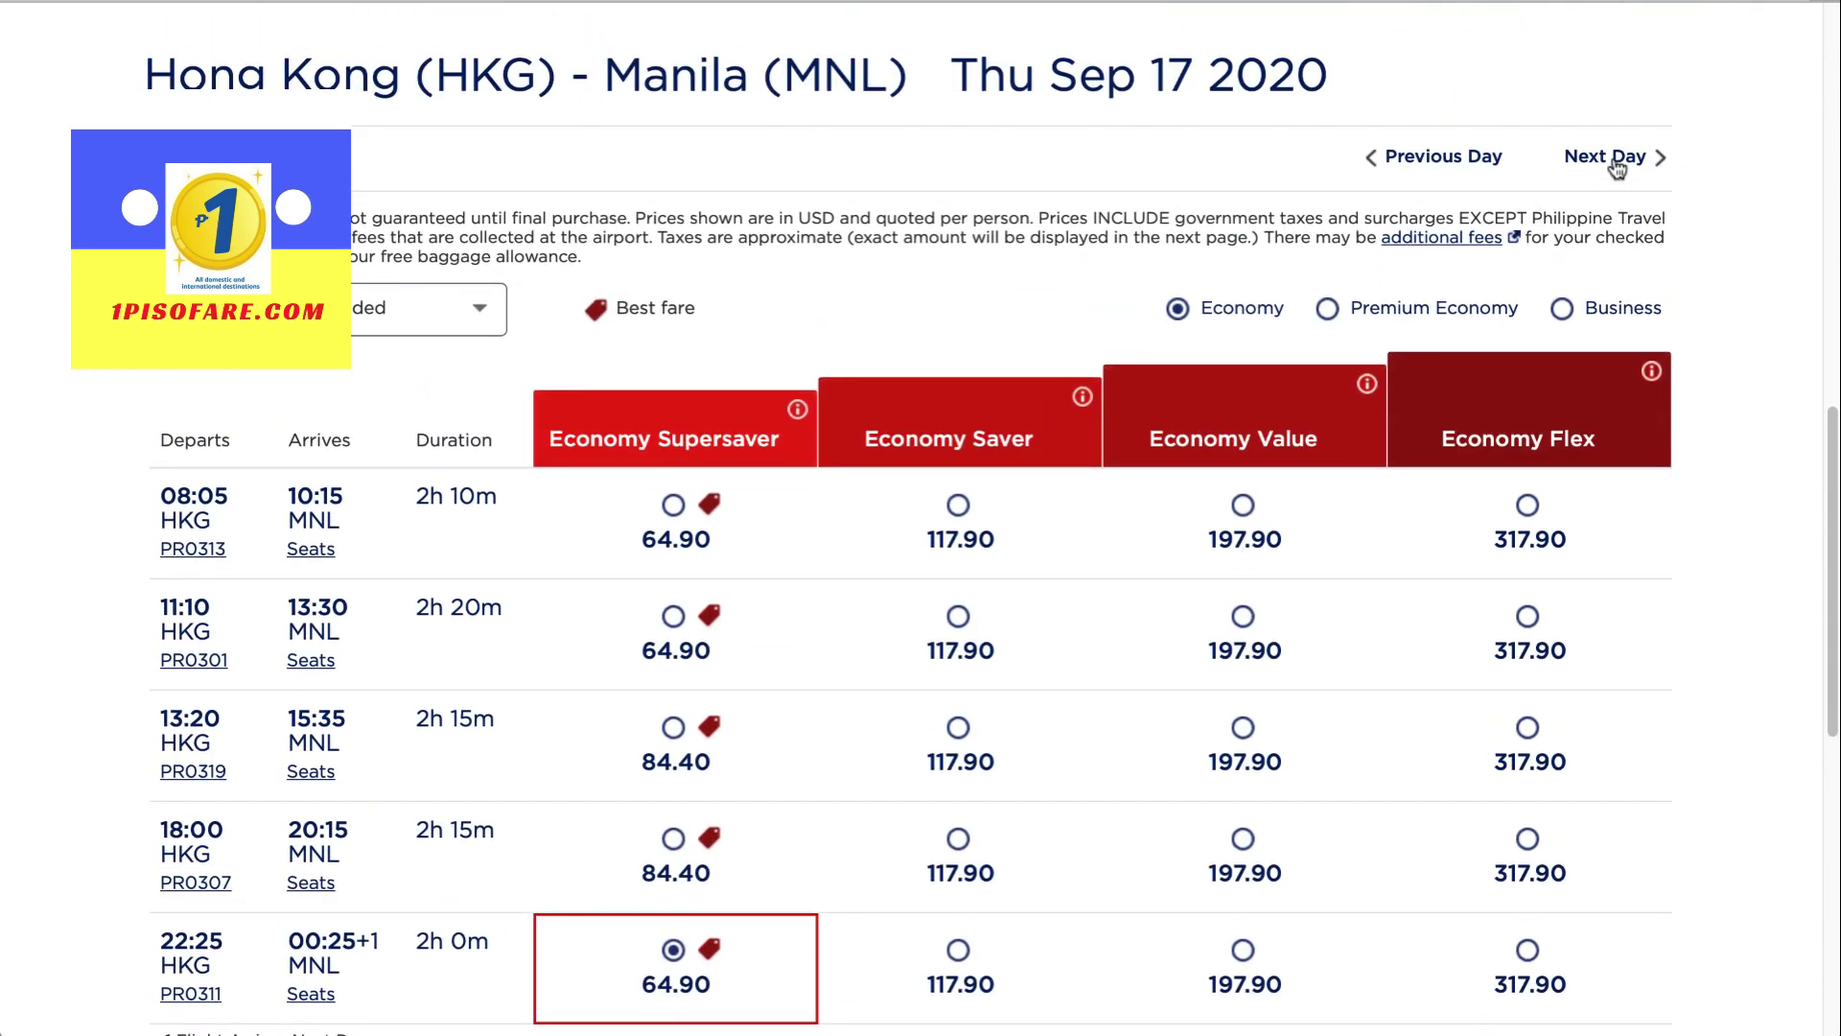
Move the return flights forward two days to 19 Sep and scan the fare tables
click(1615, 167)
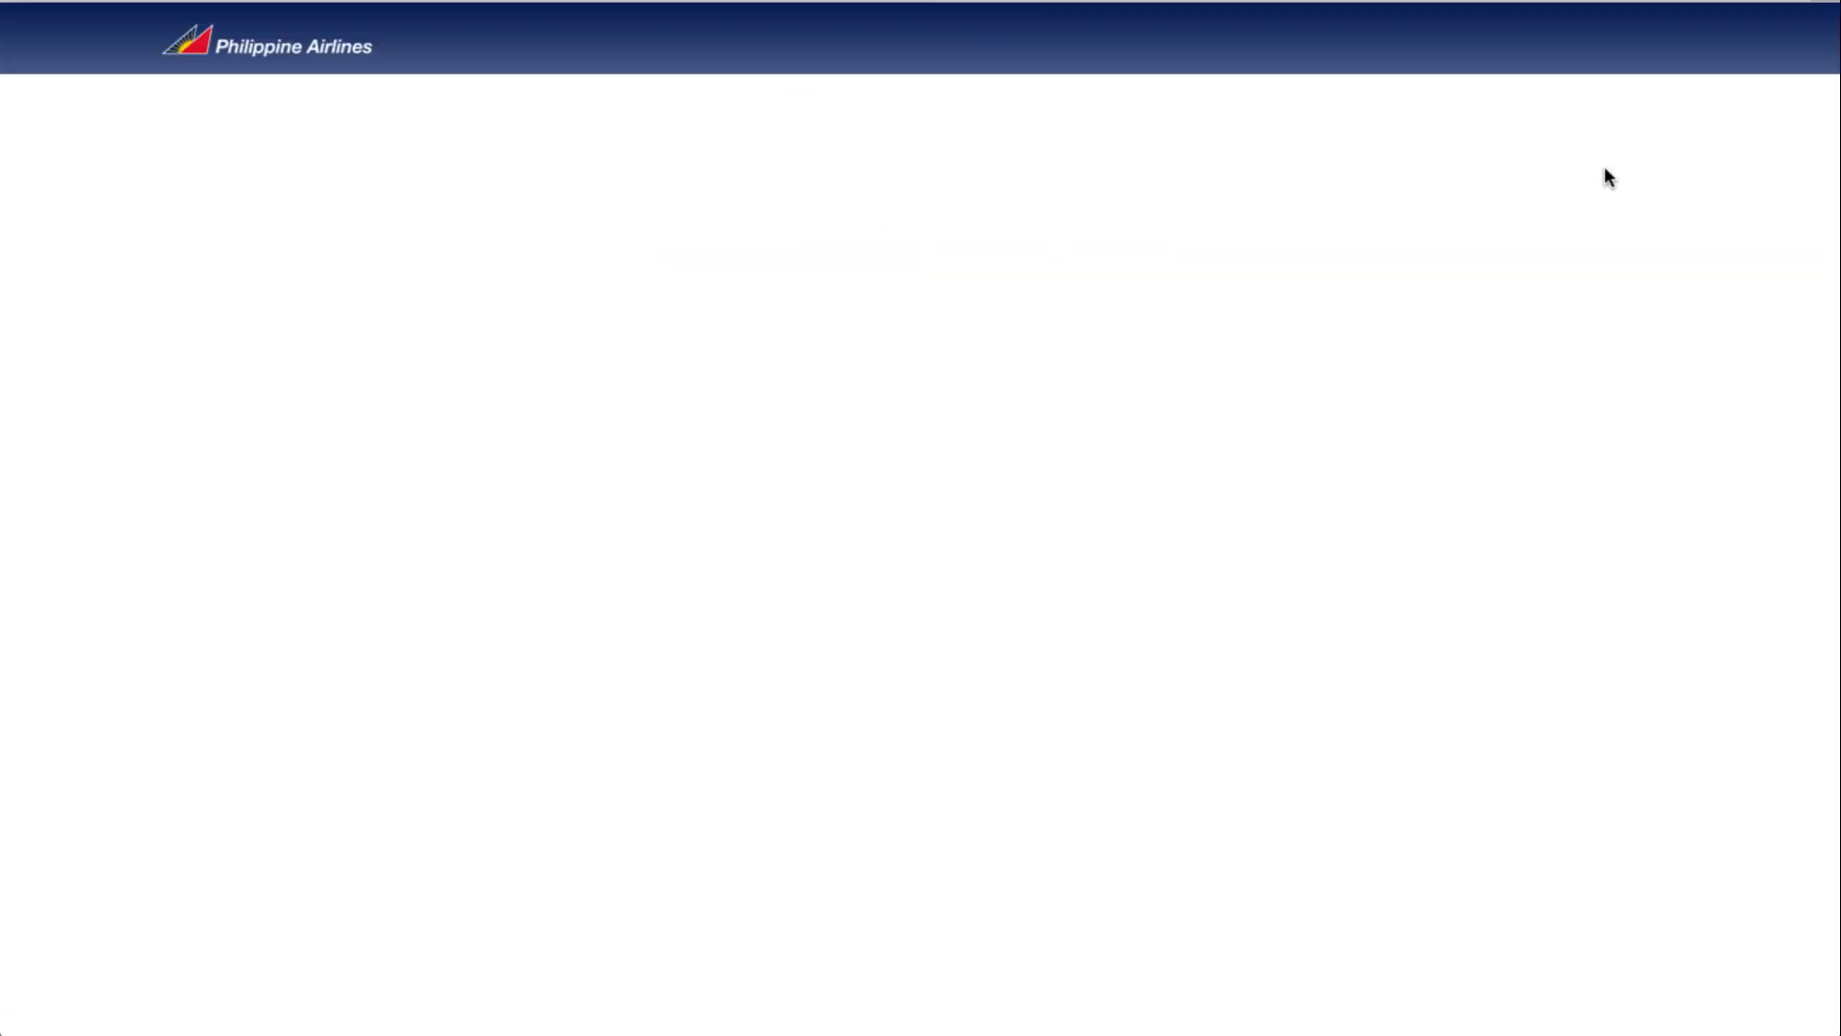
scroll(1275, 475, down, 4)
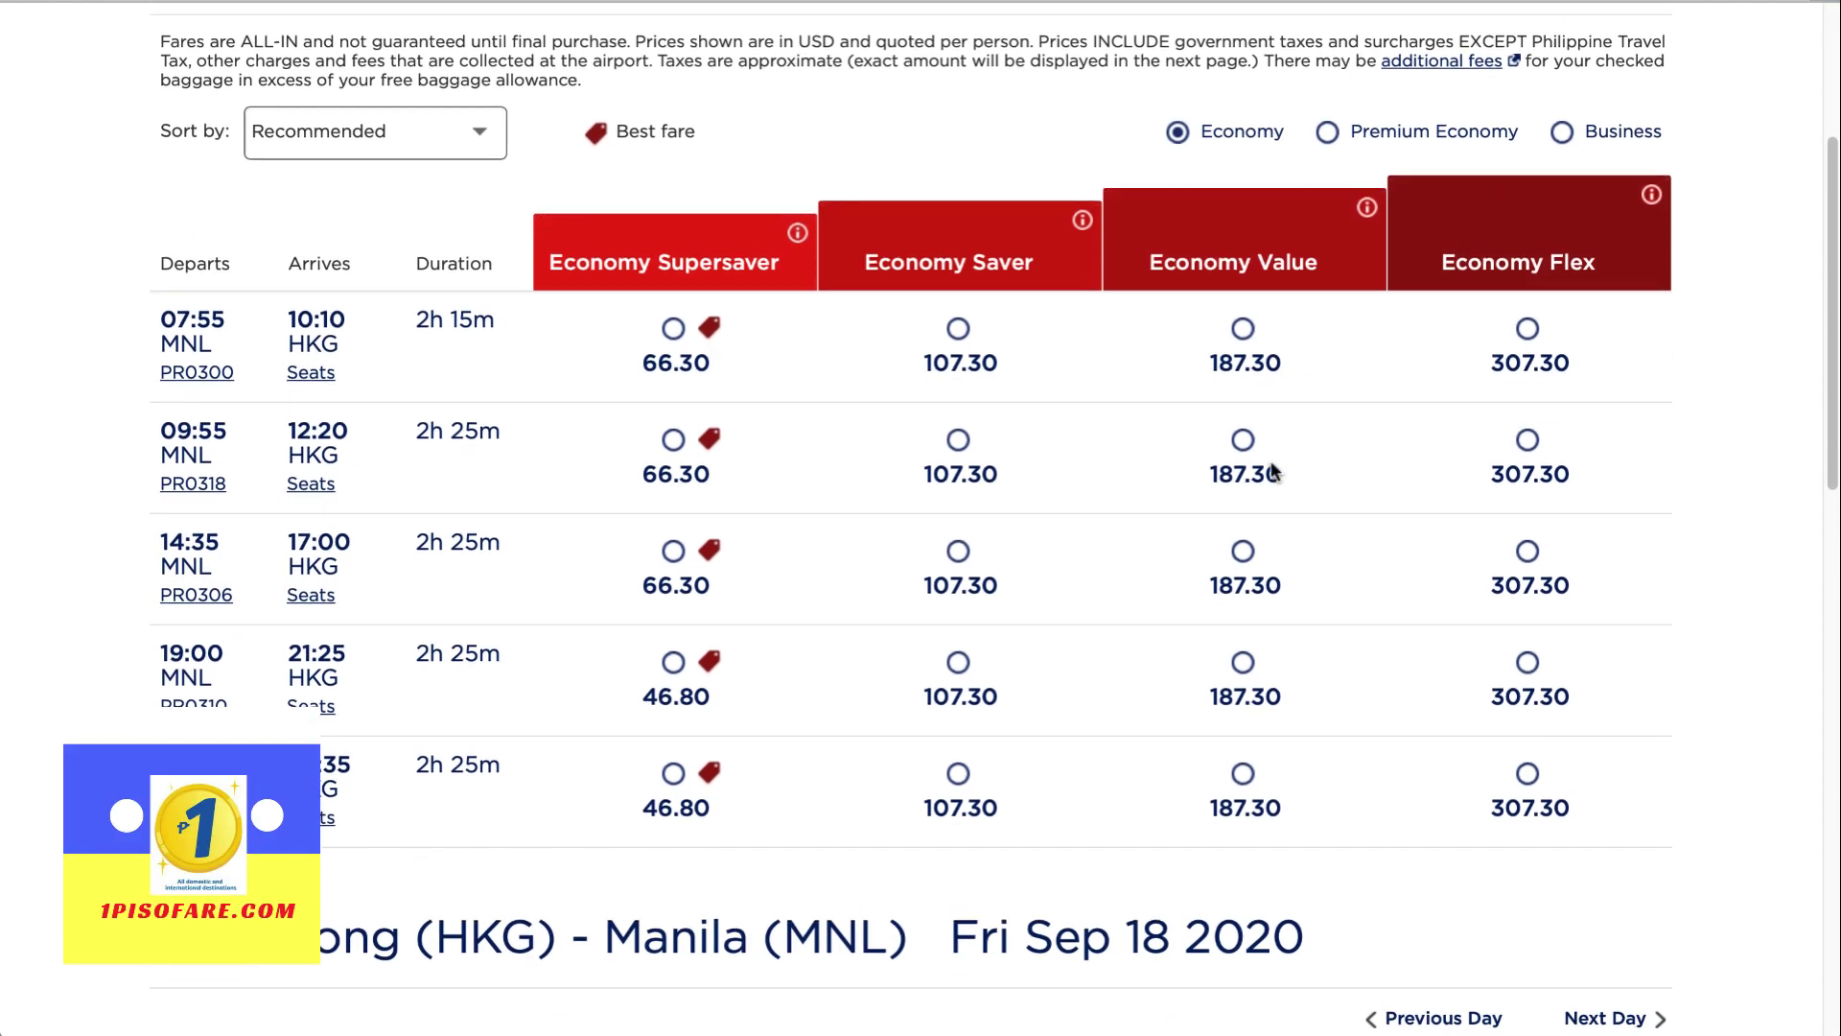
scroll(1271, 468, down, 9)
scroll(1271, 467, down, 2)
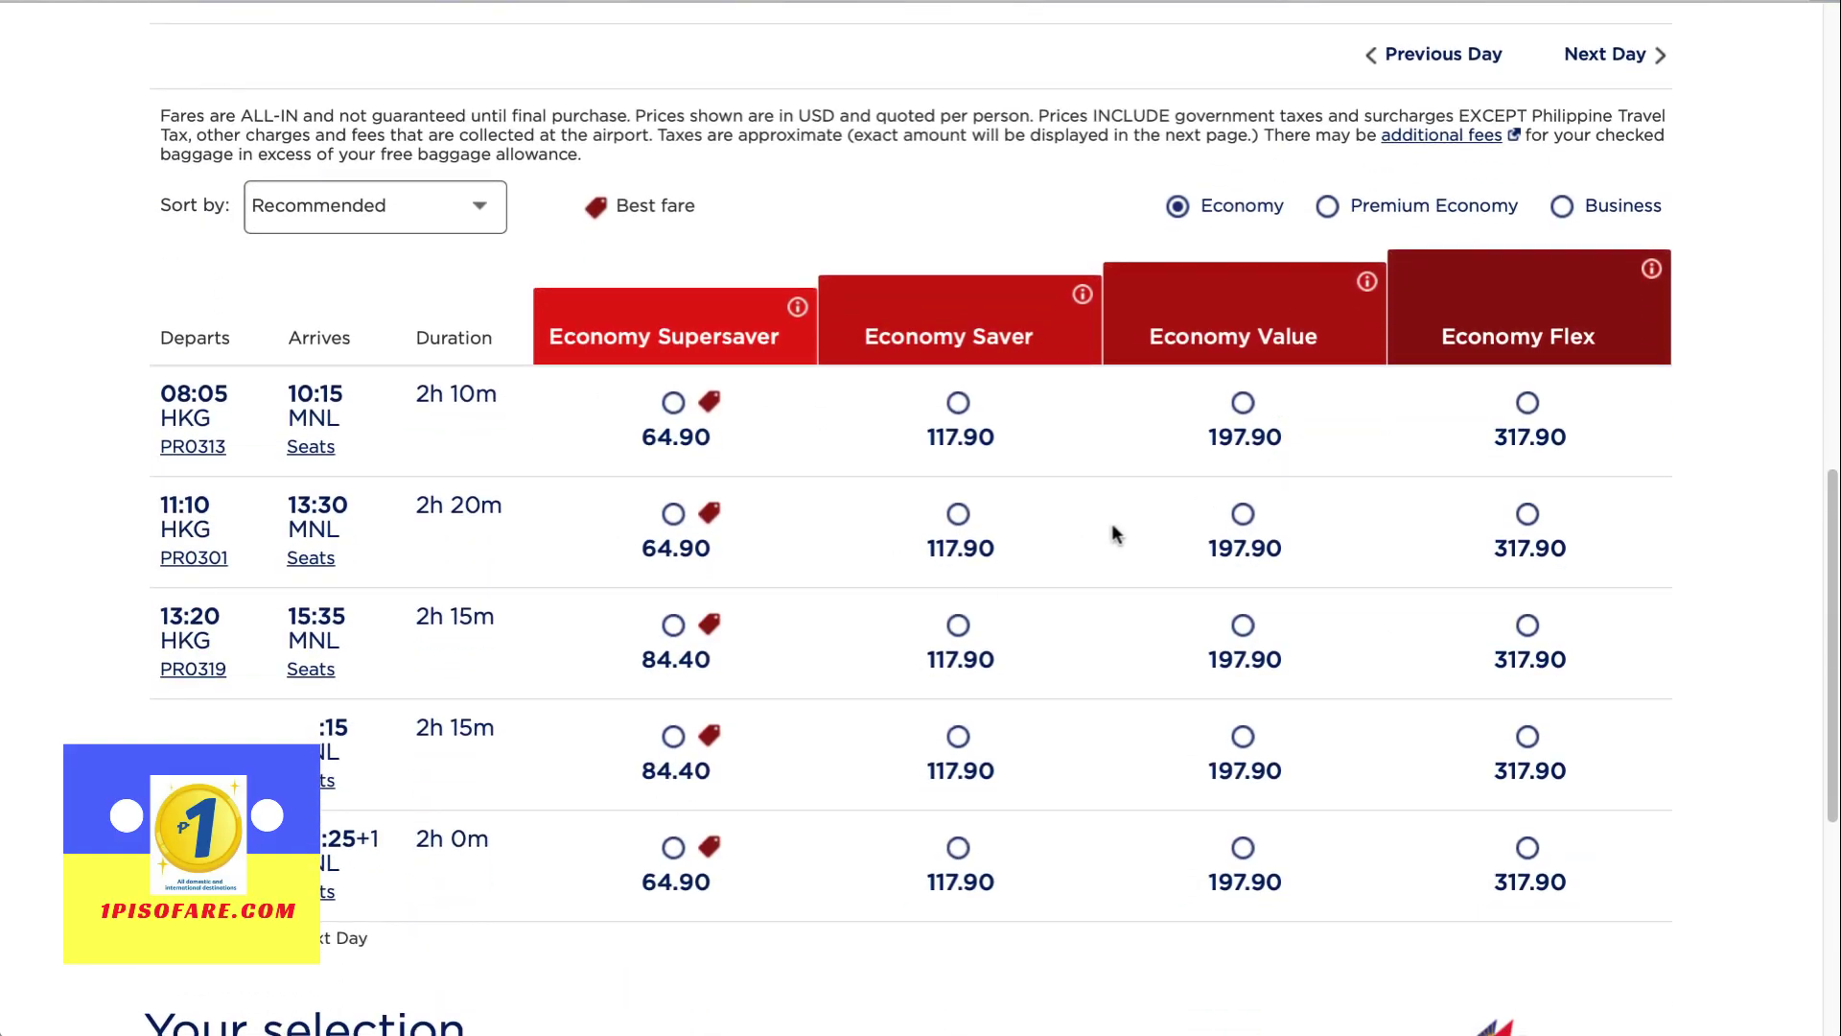
scroll(1114, 533, up, 5)
click(1636, 392)
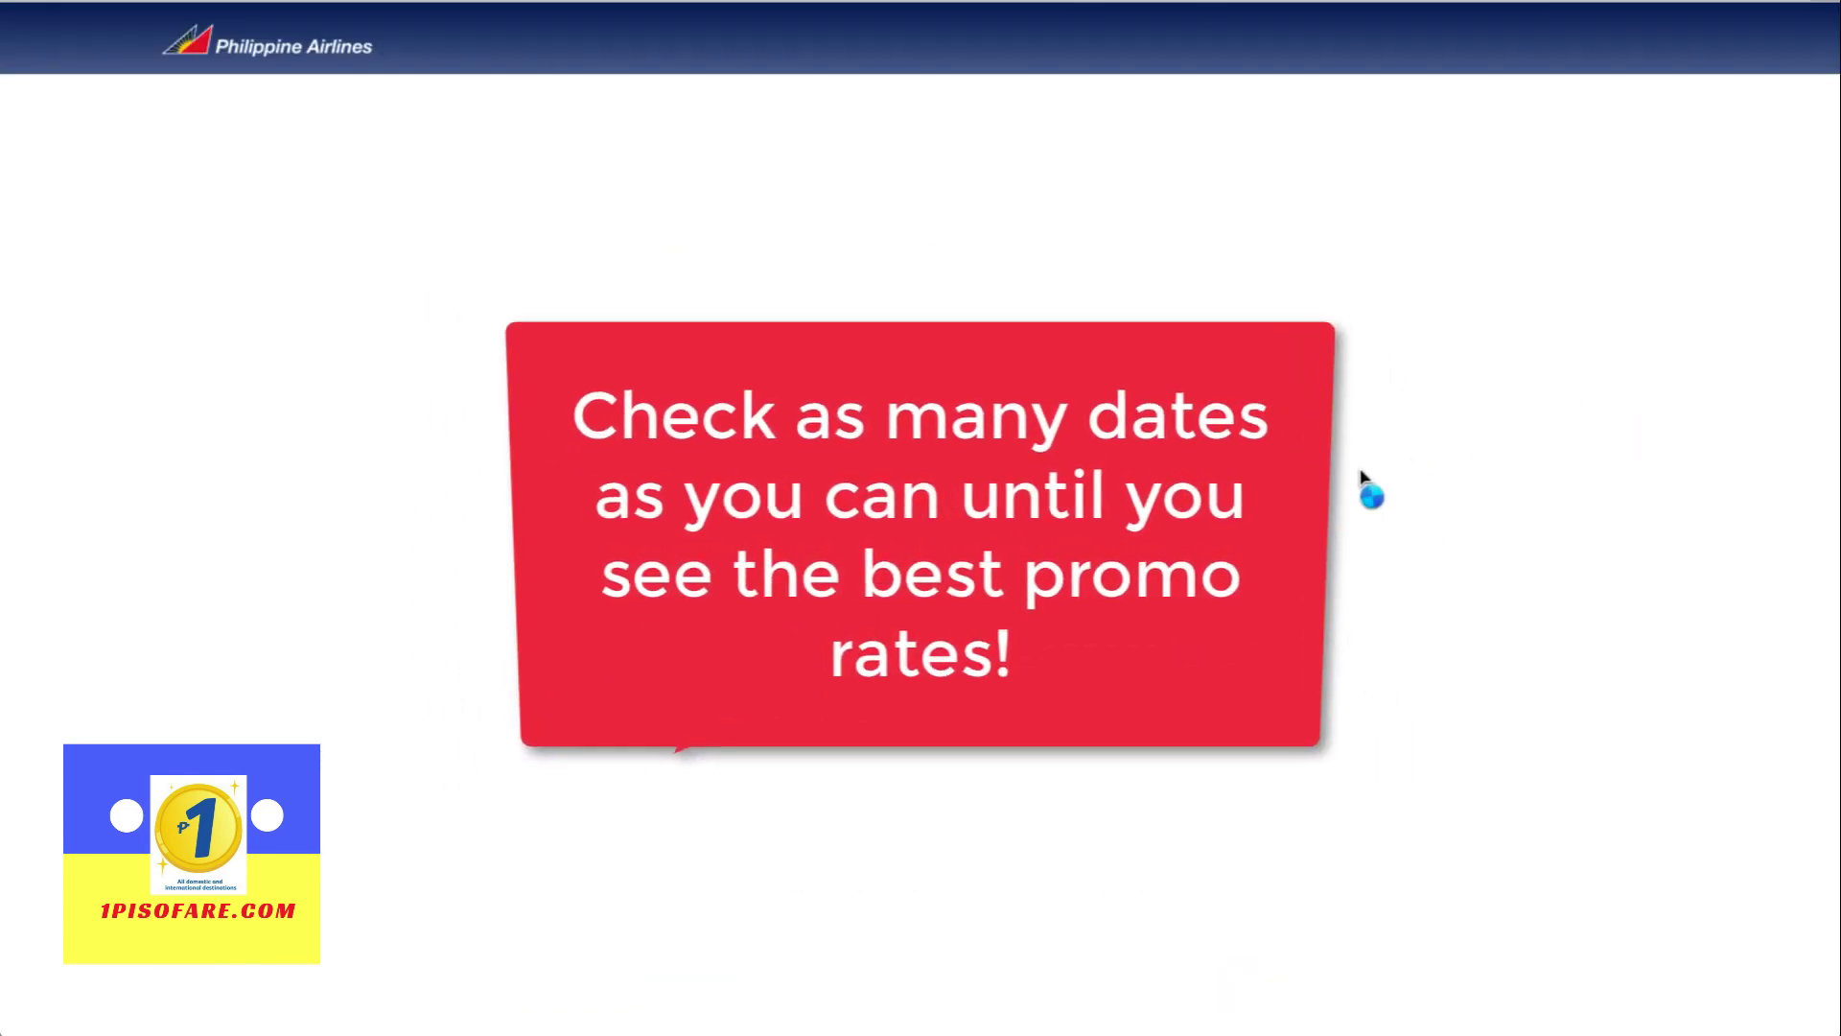
scroll(793, 523, down, 10)
scroll(792, 515, down, 5)
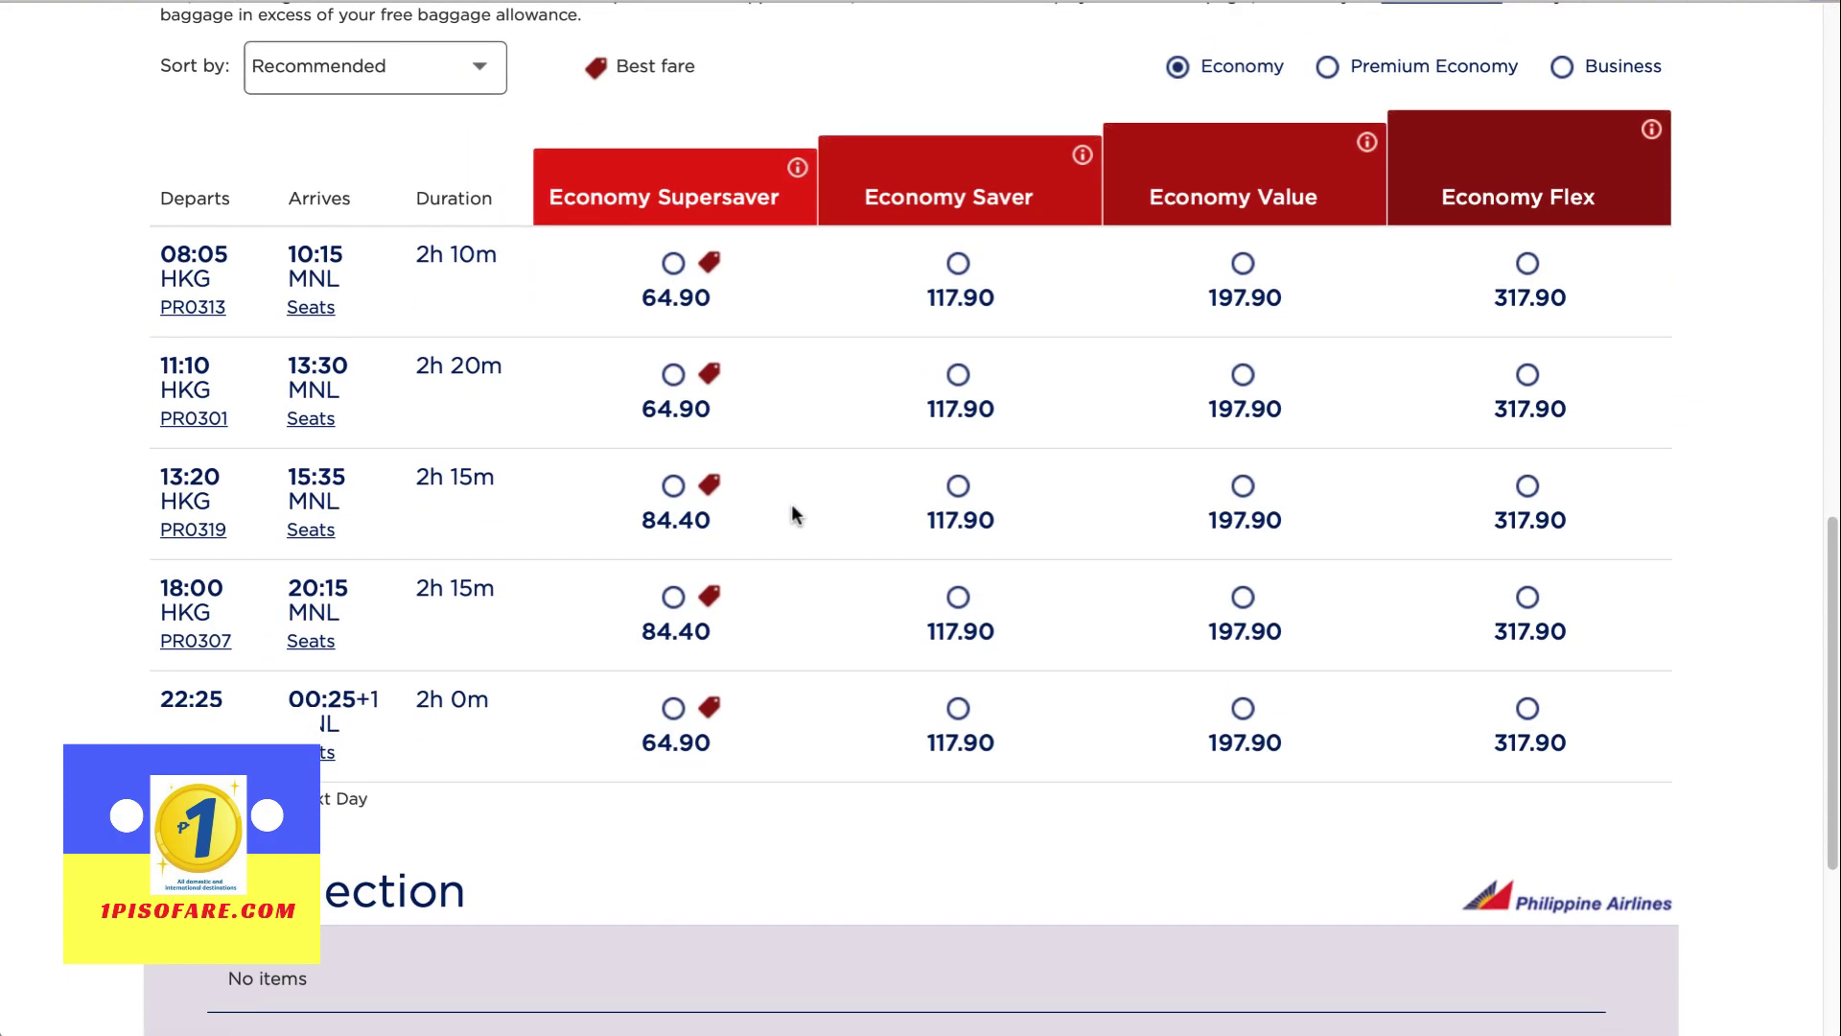
scroll(792, 515, up, 10)
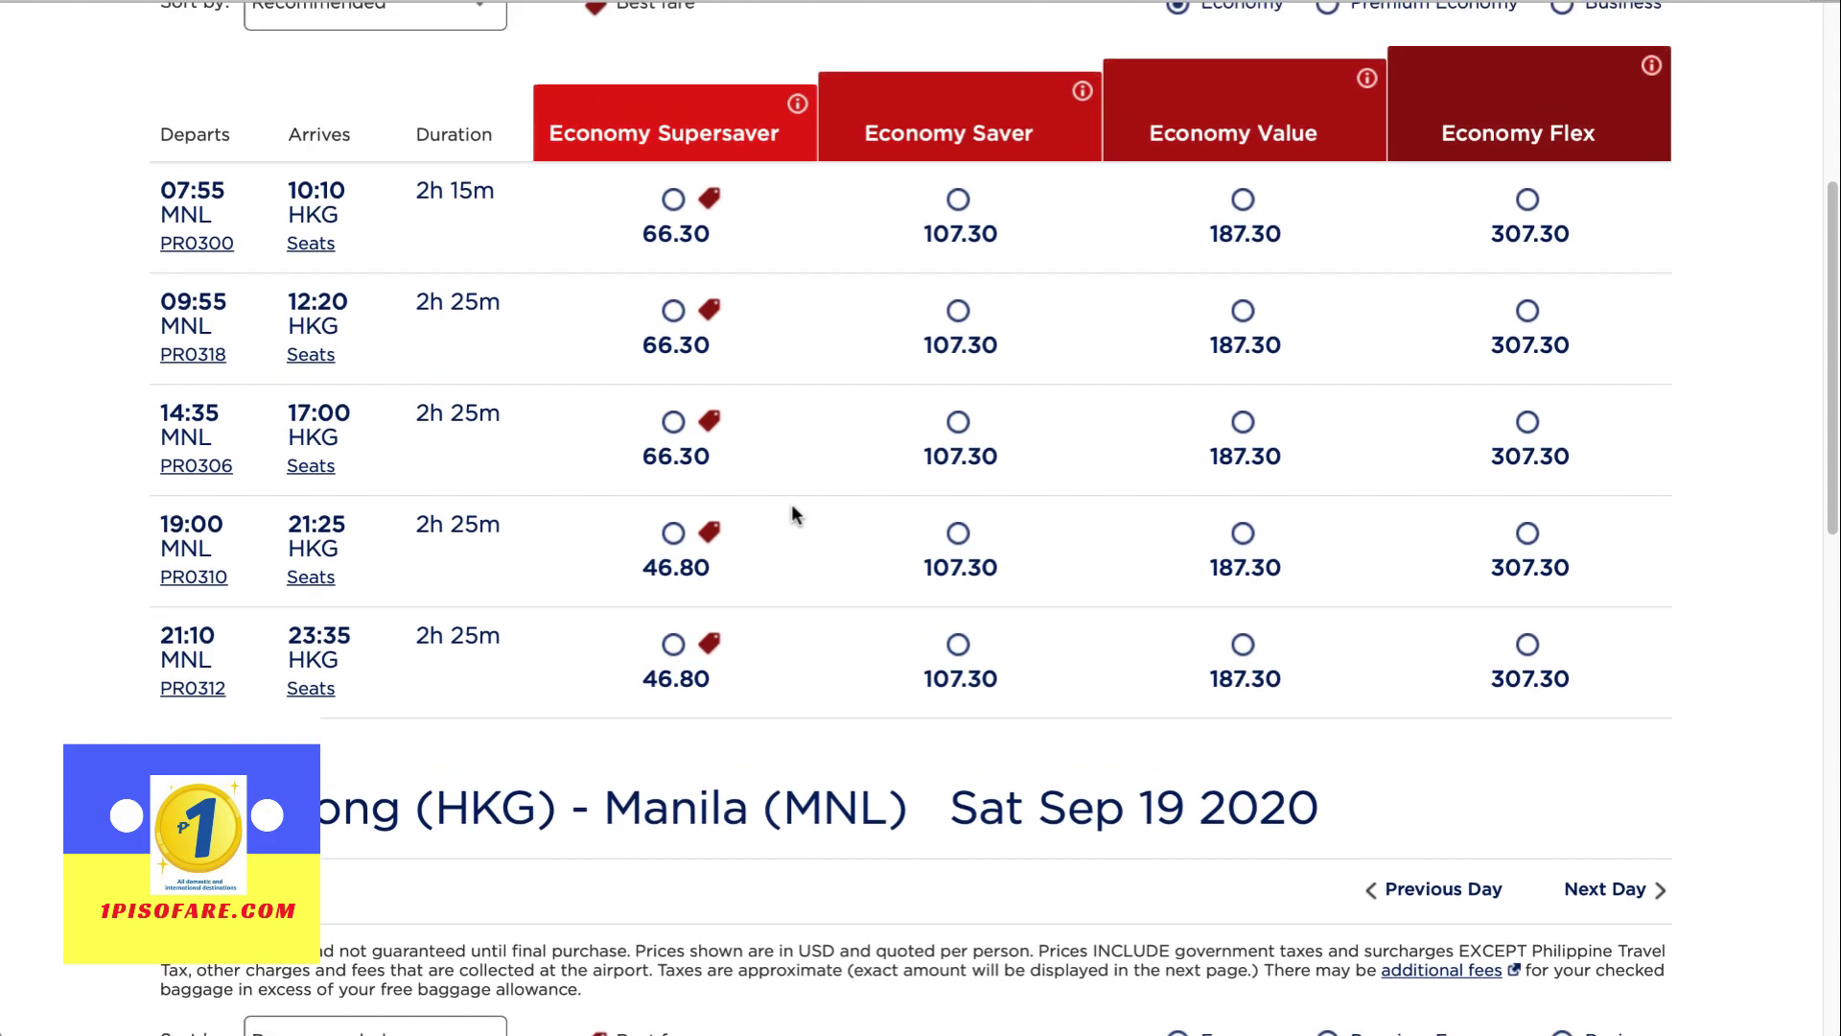
scroll(792, 515, down, 6)
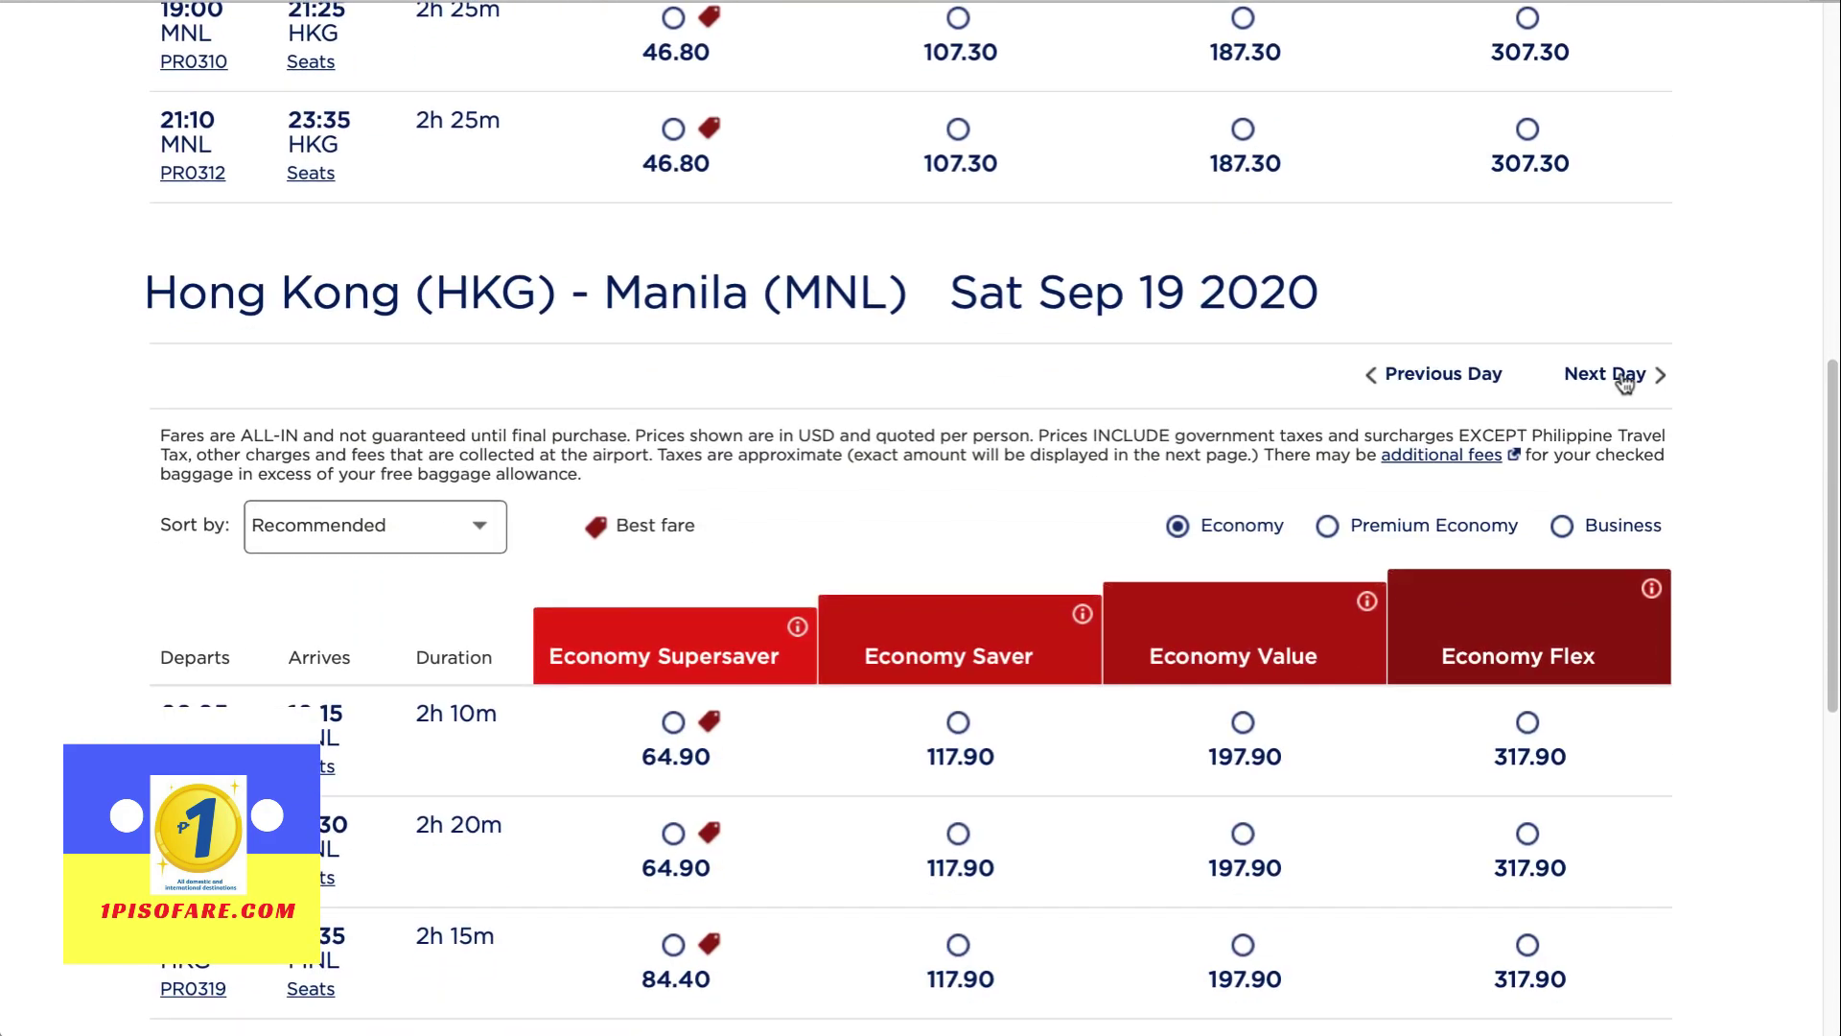
scroll(1620, 384, up, 9)
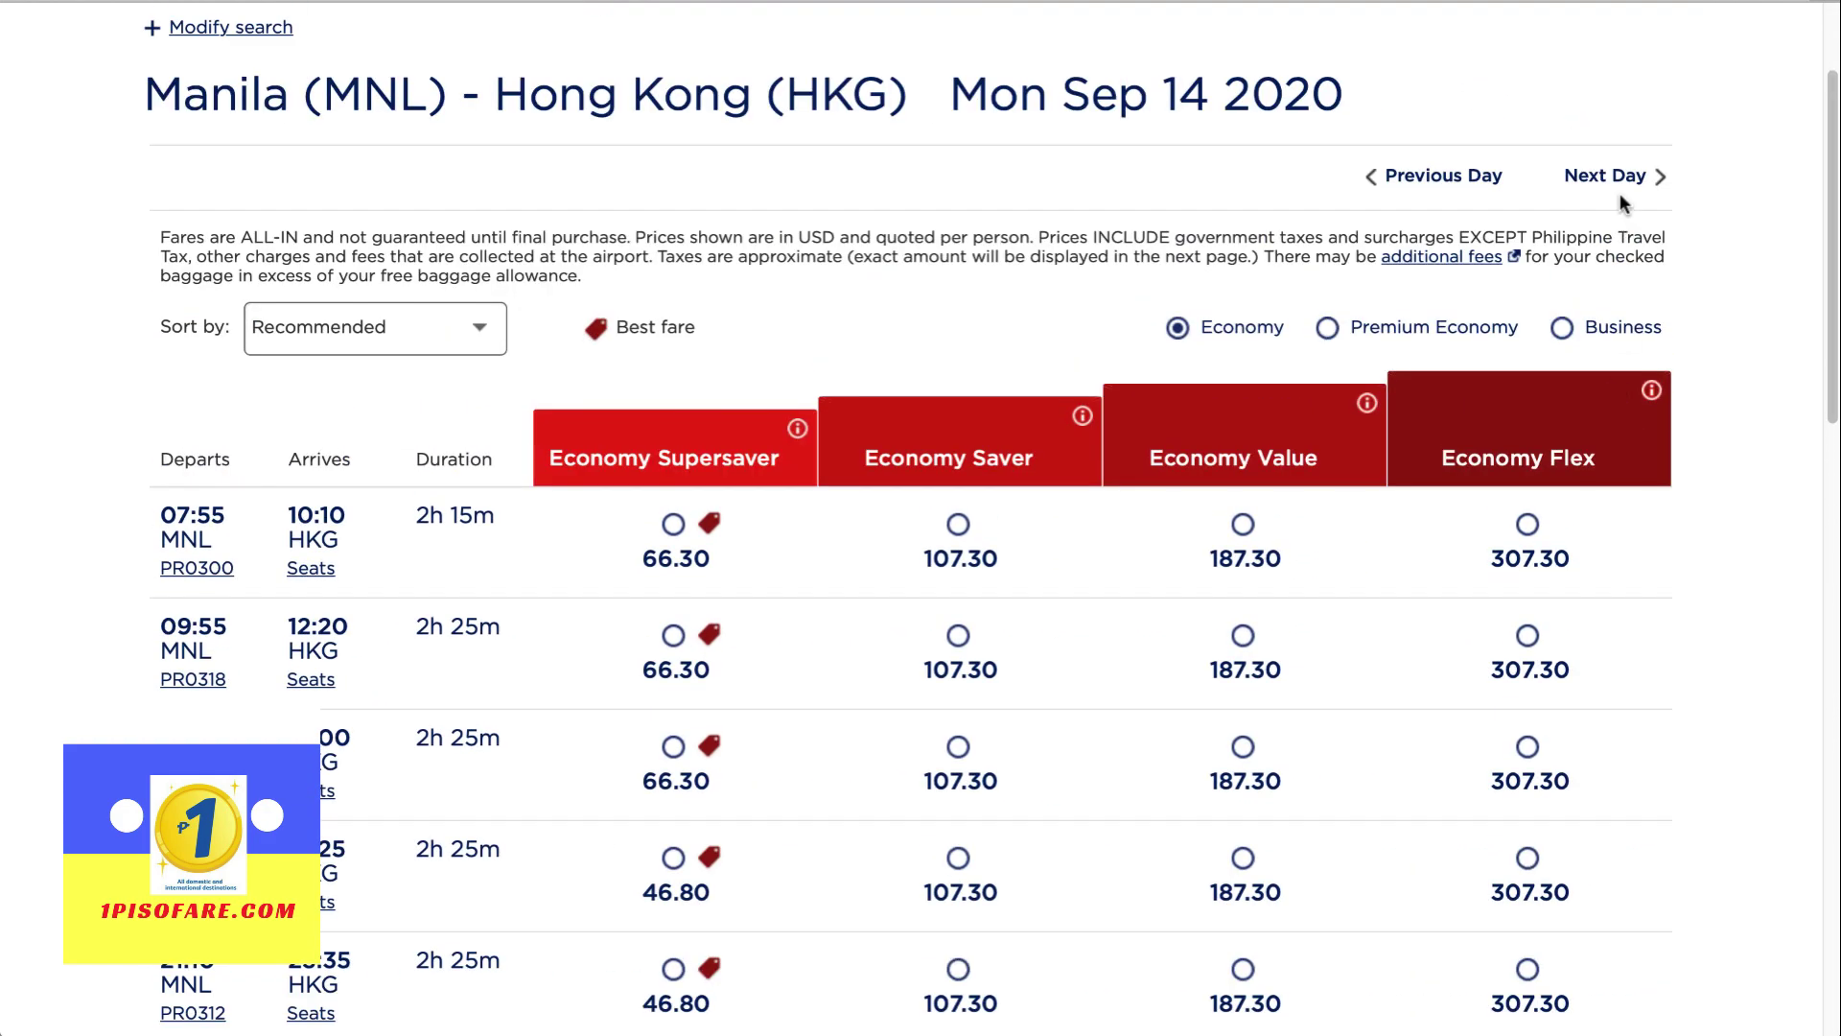
Shift the outbound to 15 Sep and the return to Sun 20 Sep 2020, reviewing fares
click(1621, 183)
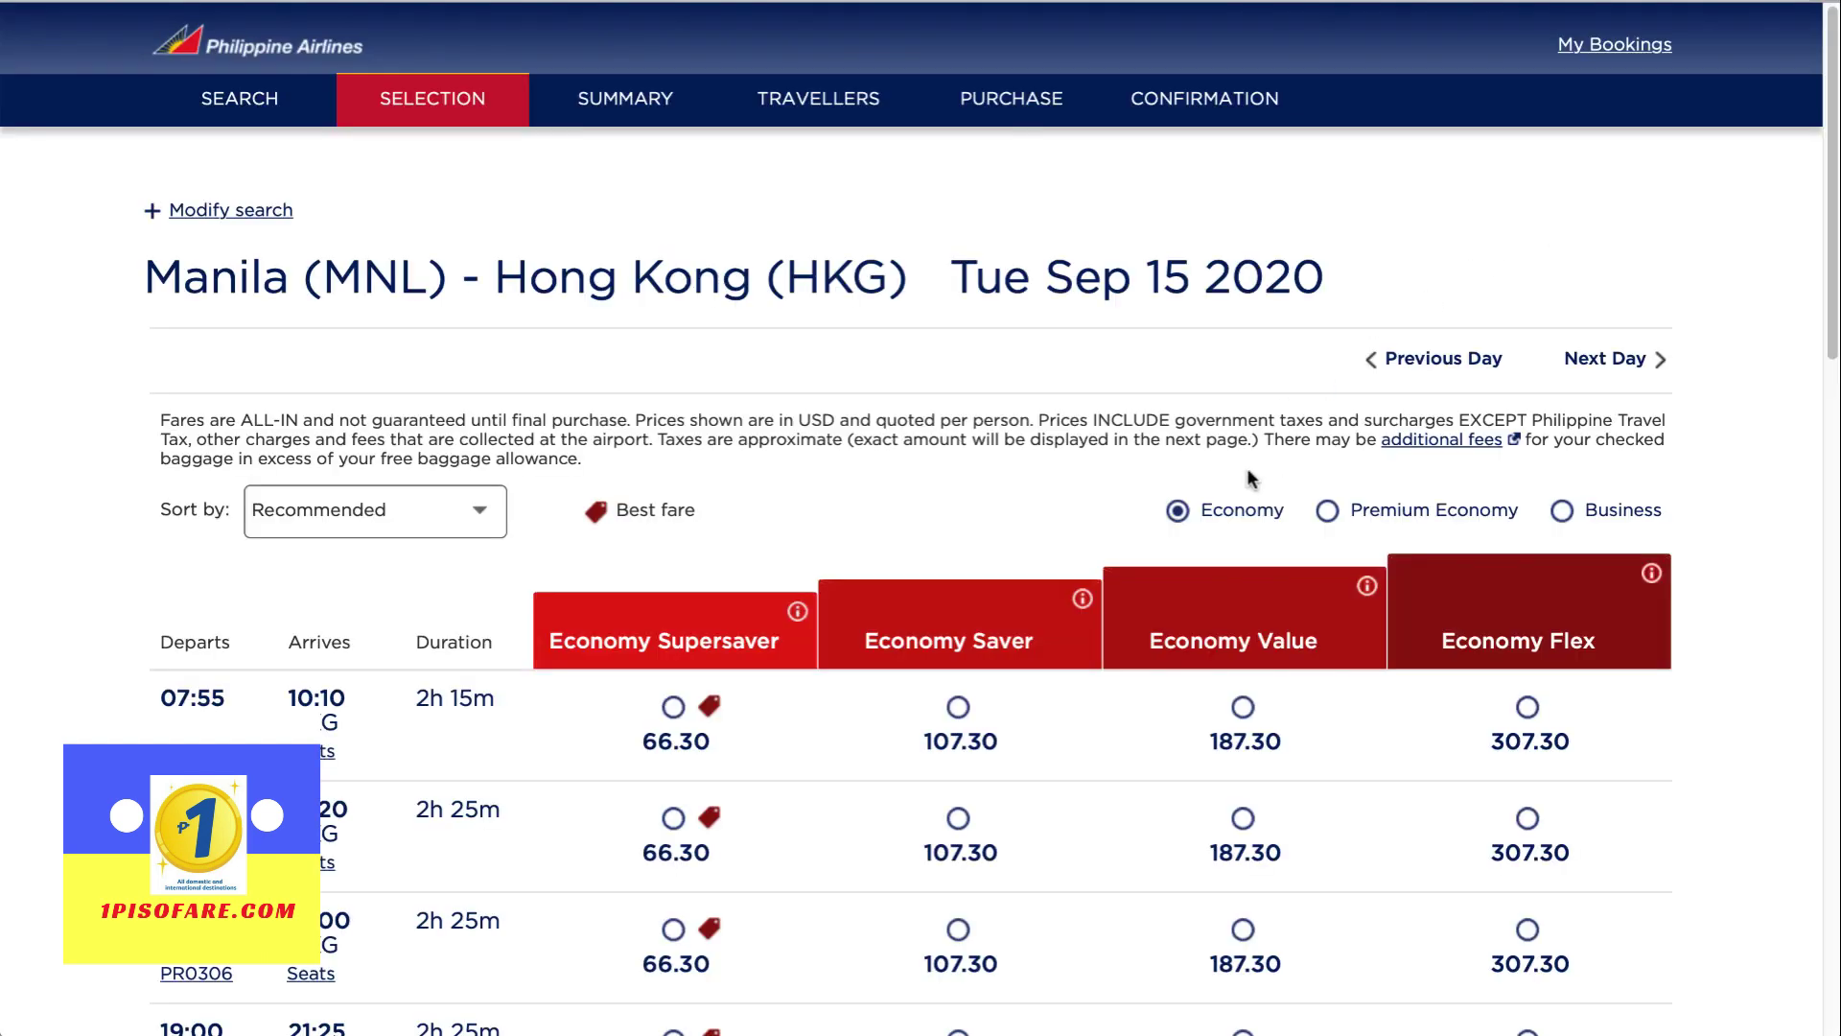
scroll(1249, 477, down, 15)
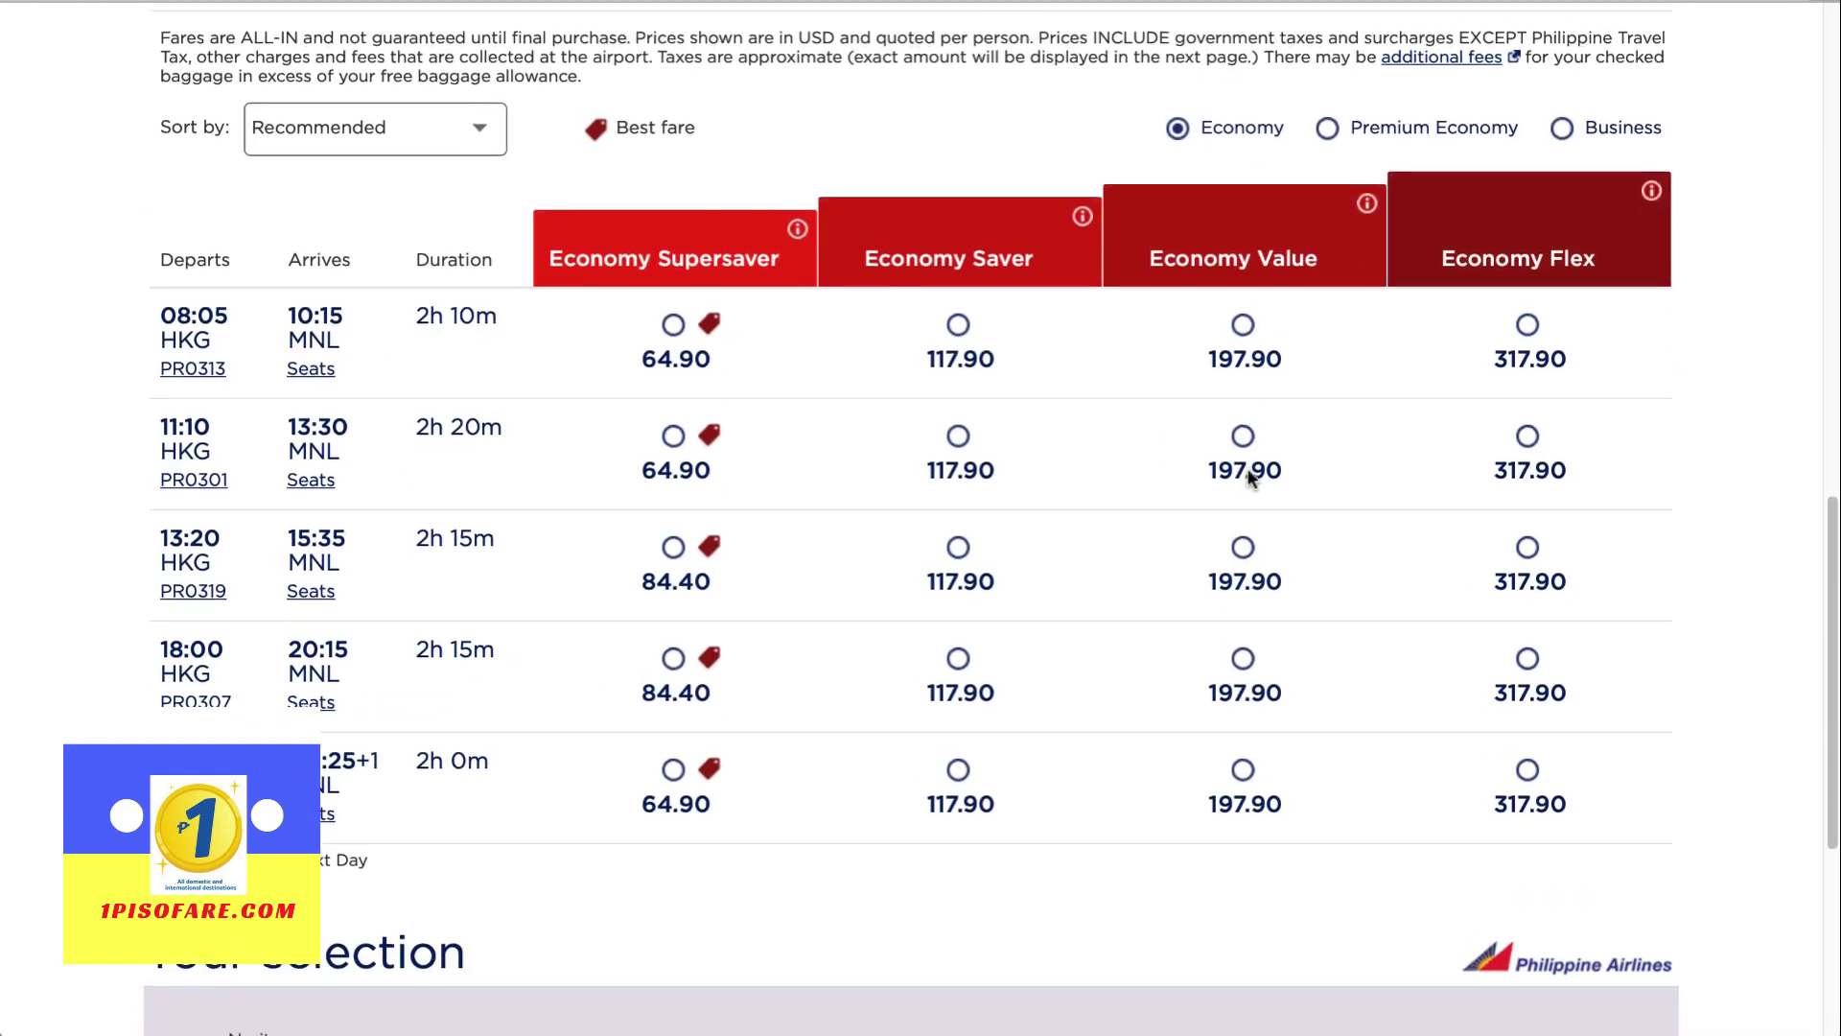
scroll(1645, 153, up, 1)
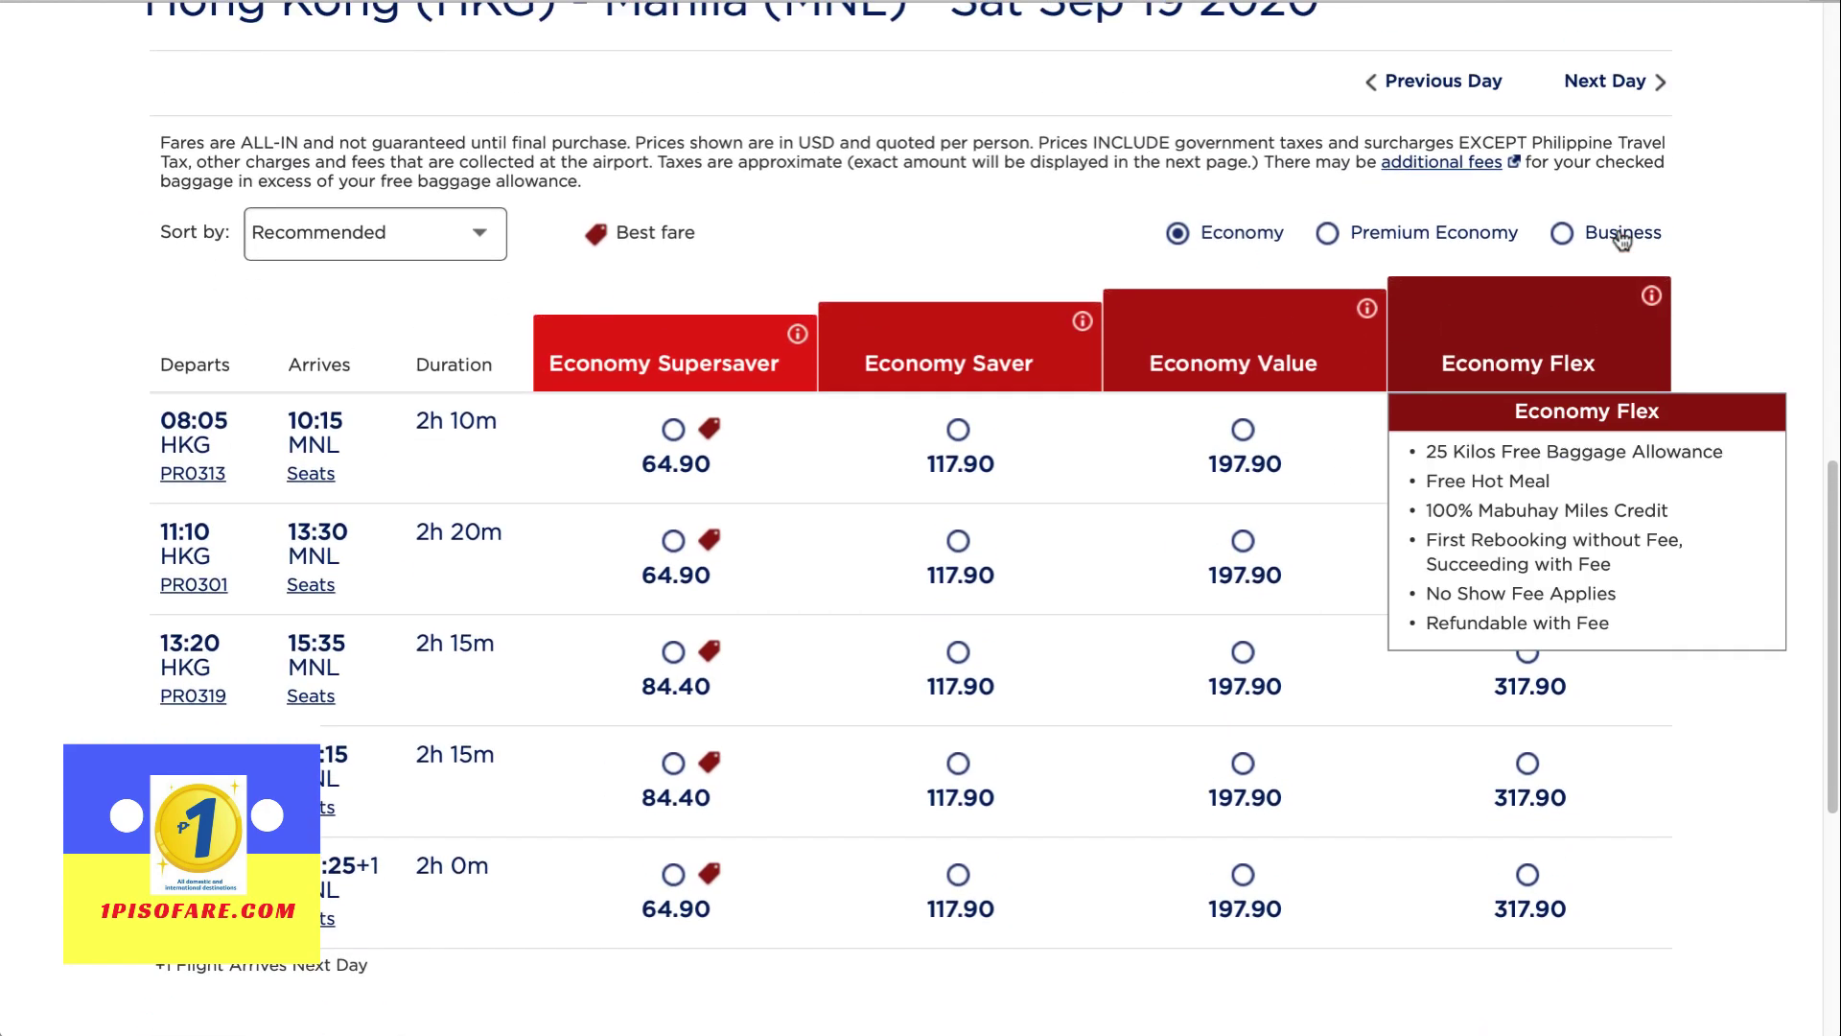
click(1619, 91)
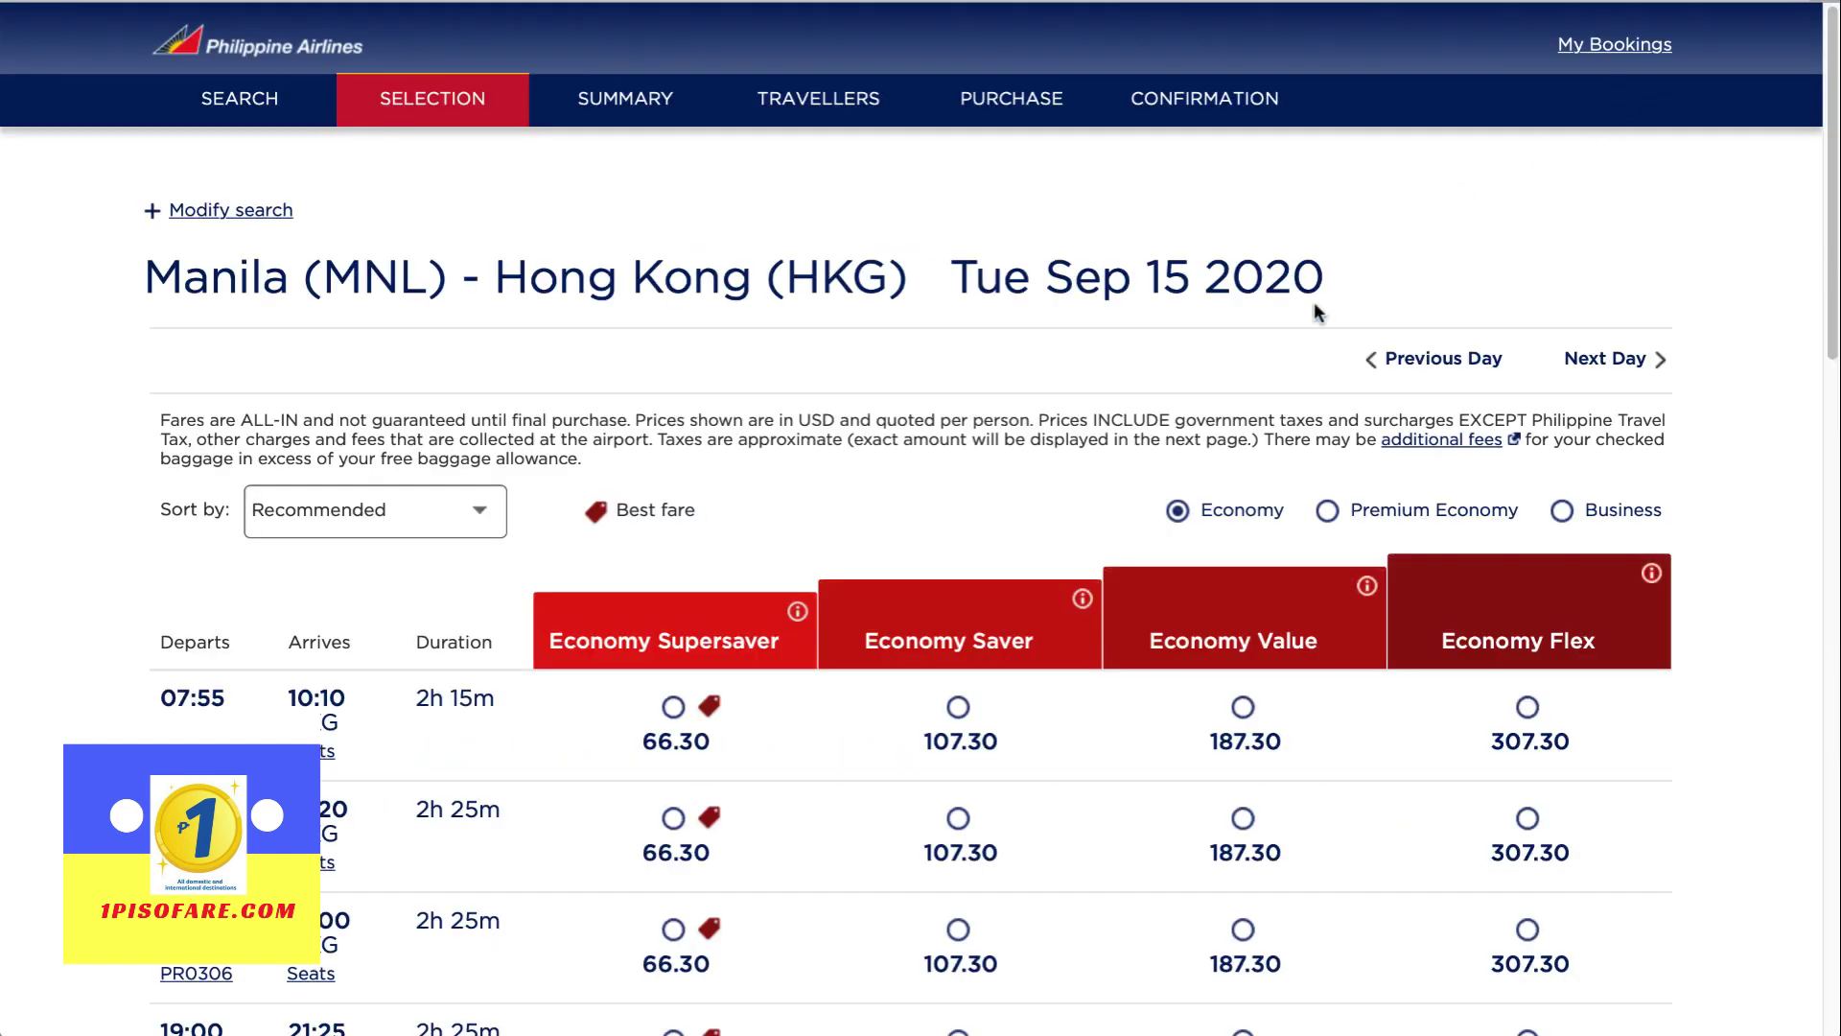
scroll(1316, 312, down, 14)
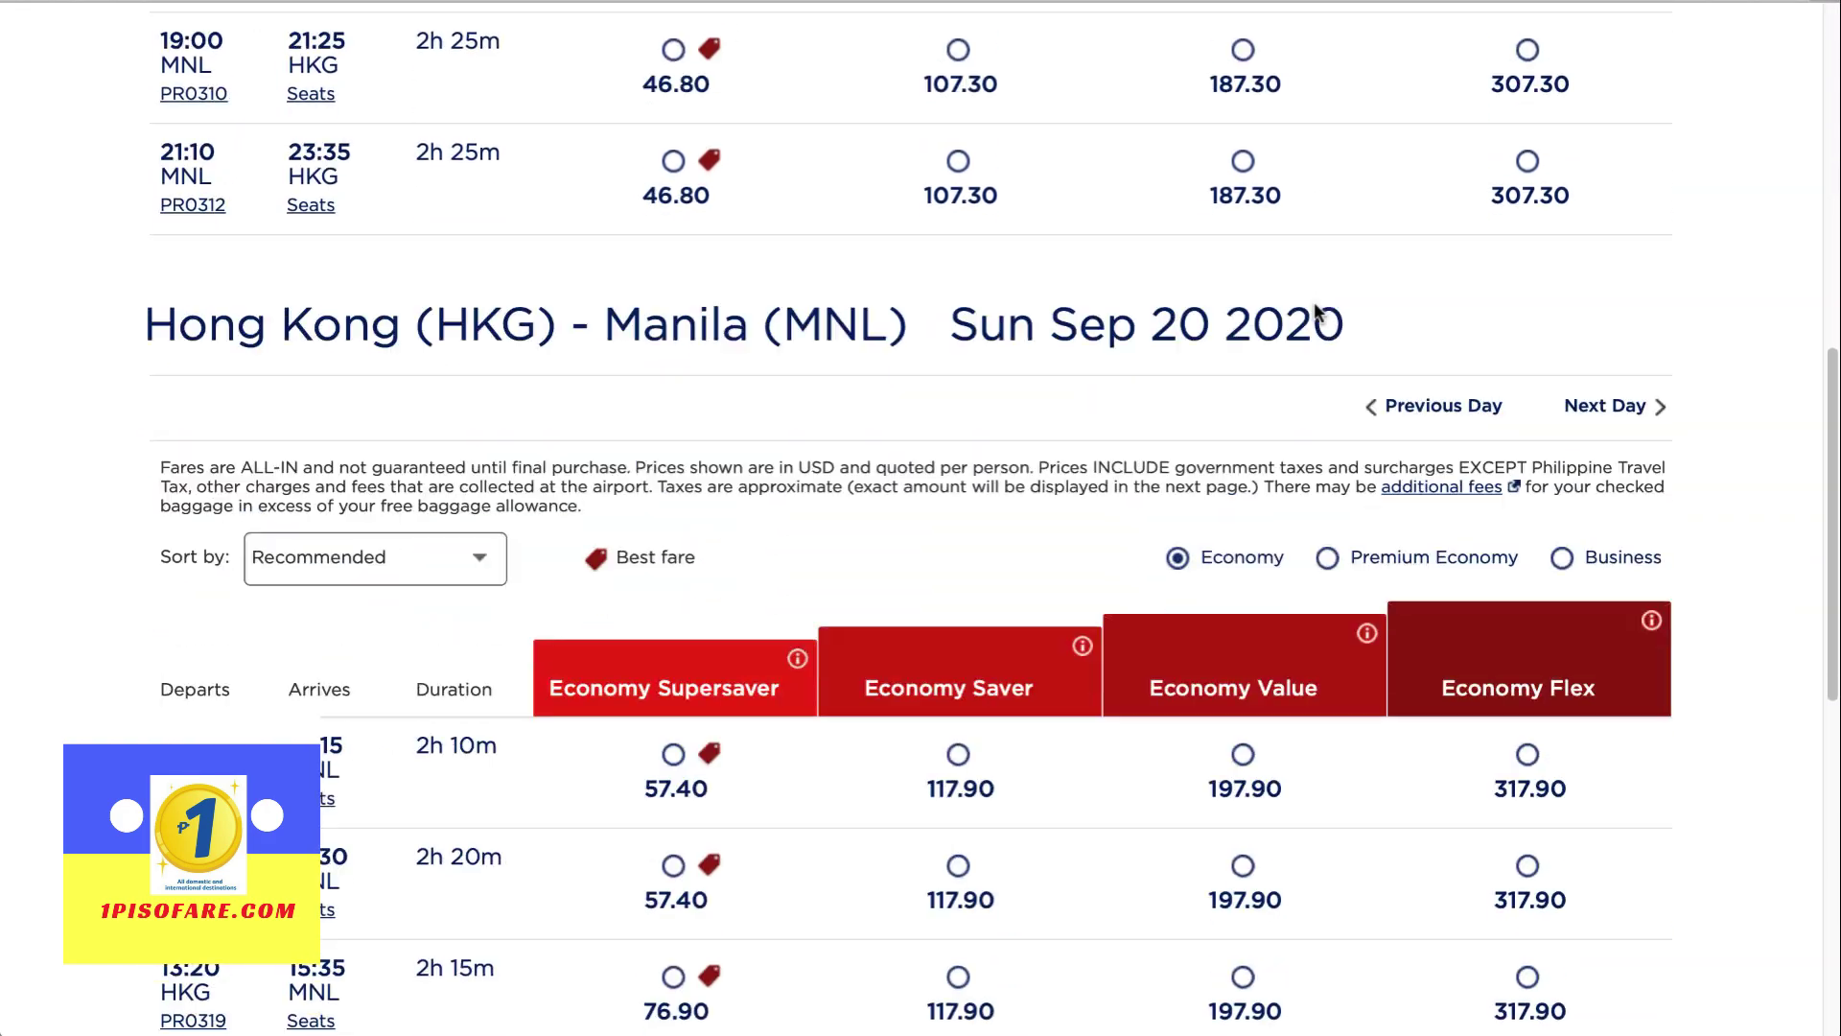
scroll(1316, 311, down, 1)
mouse_move(1318, 314)
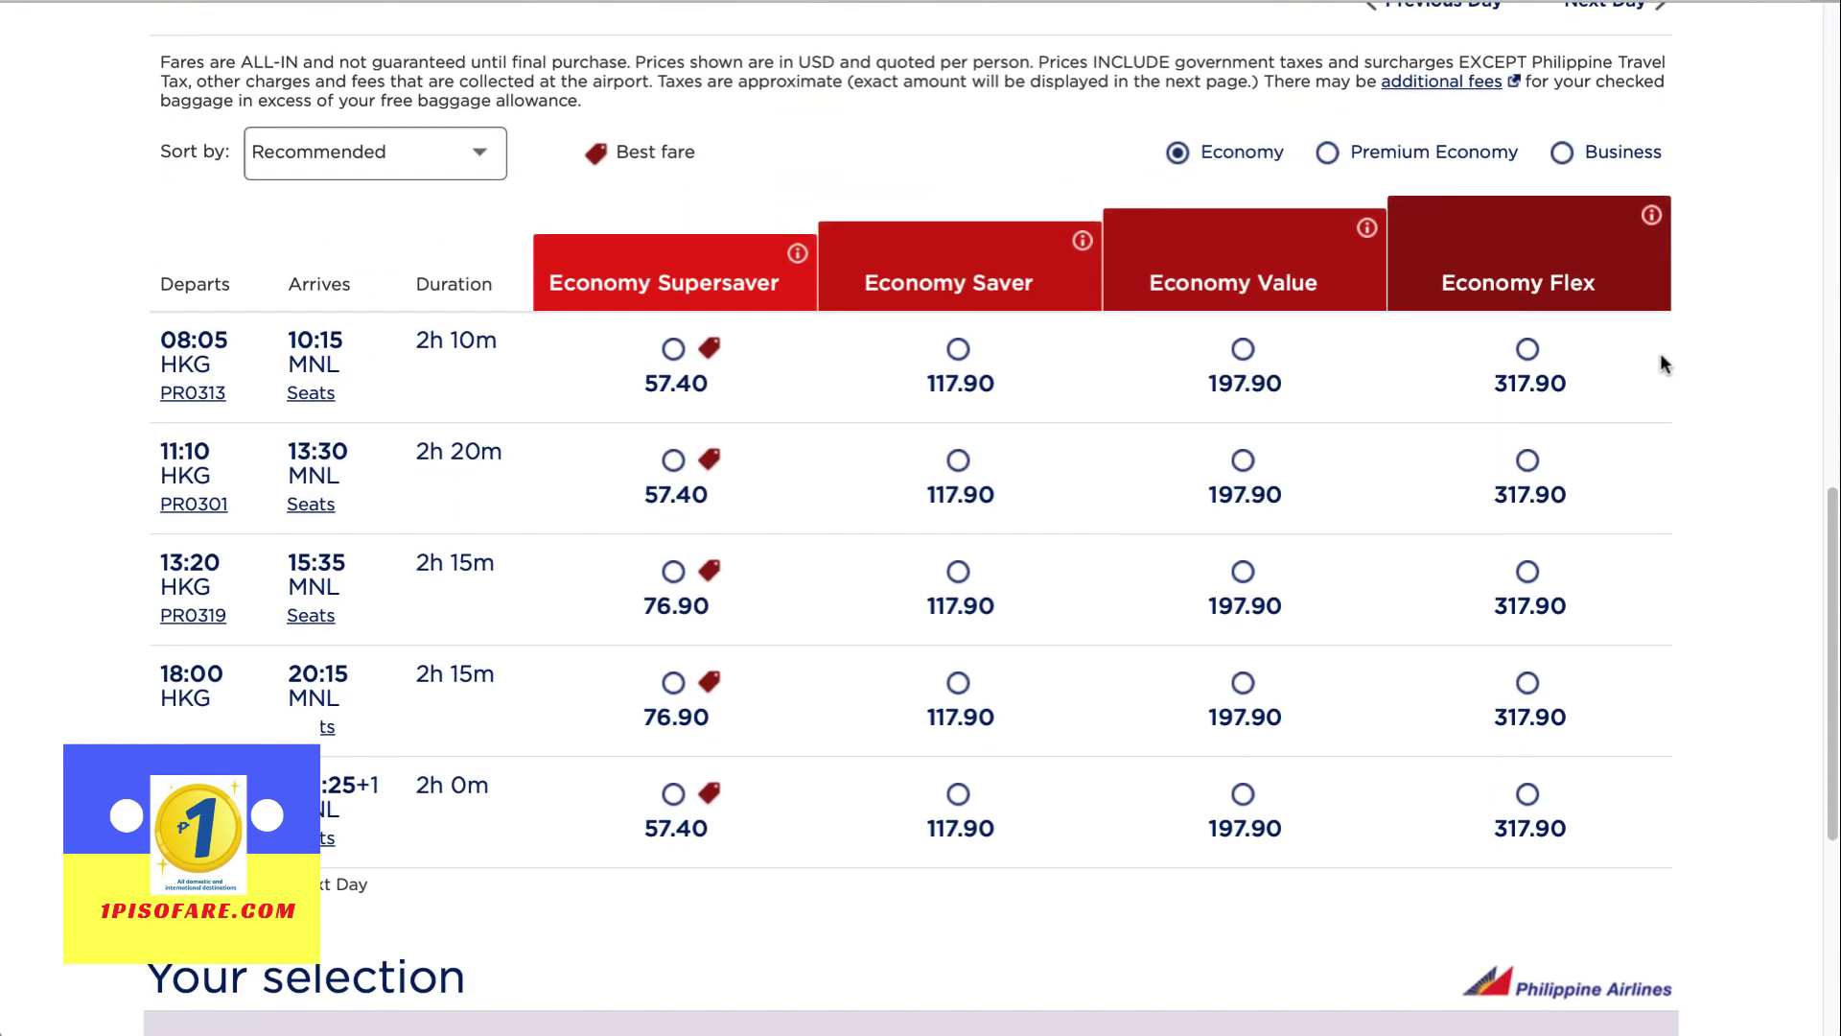
scroll(1664, 364, up, 10)
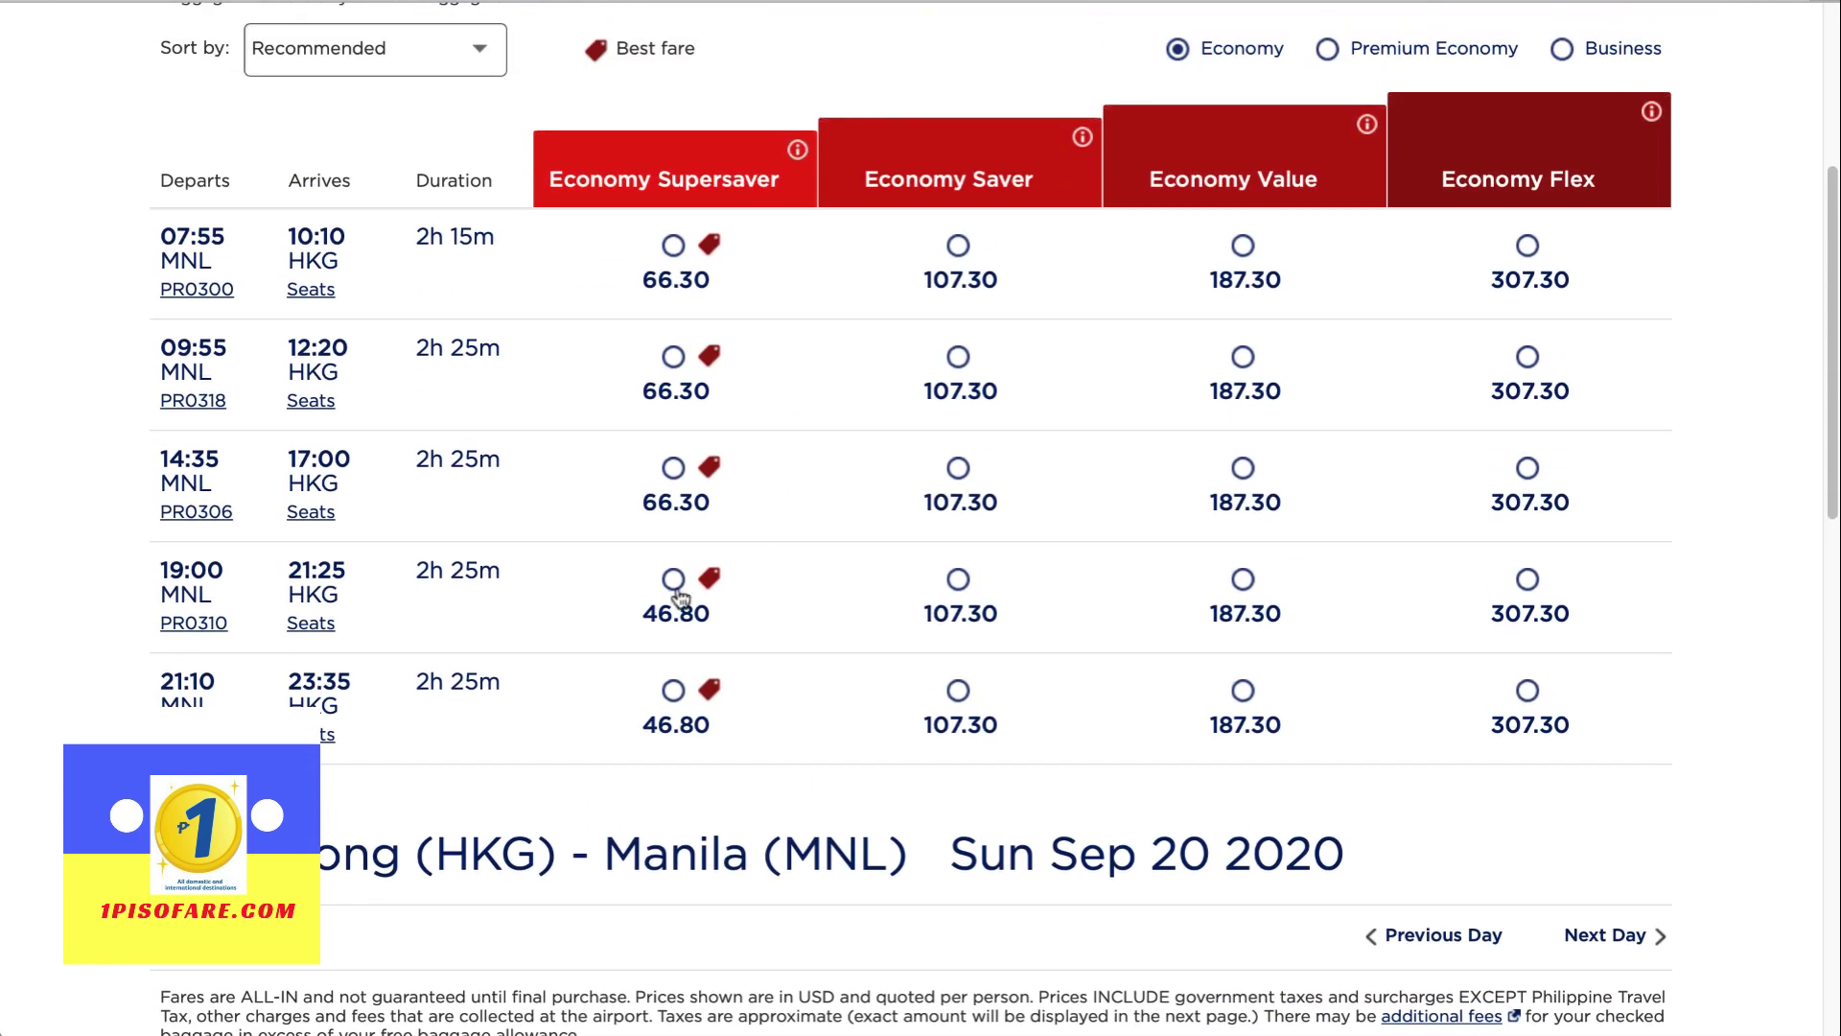
scroll(678, 599, down, 10)
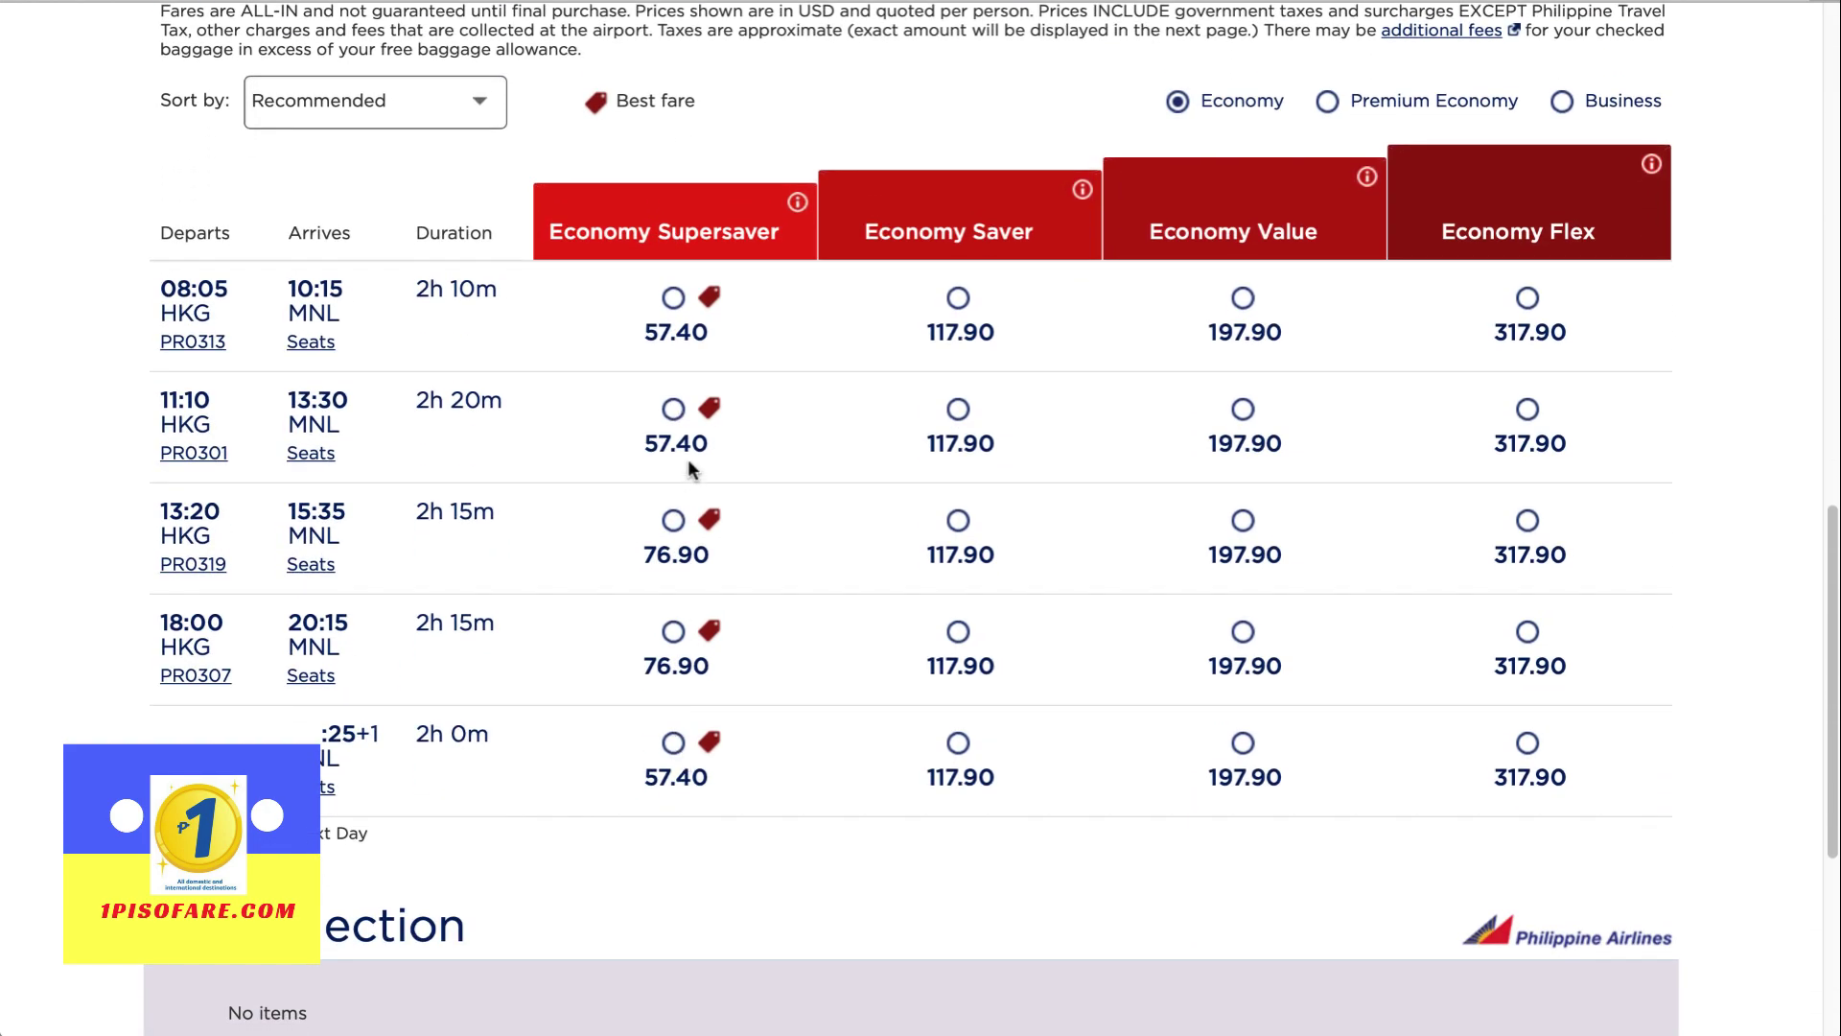
scroll(688, 468, up, 10)
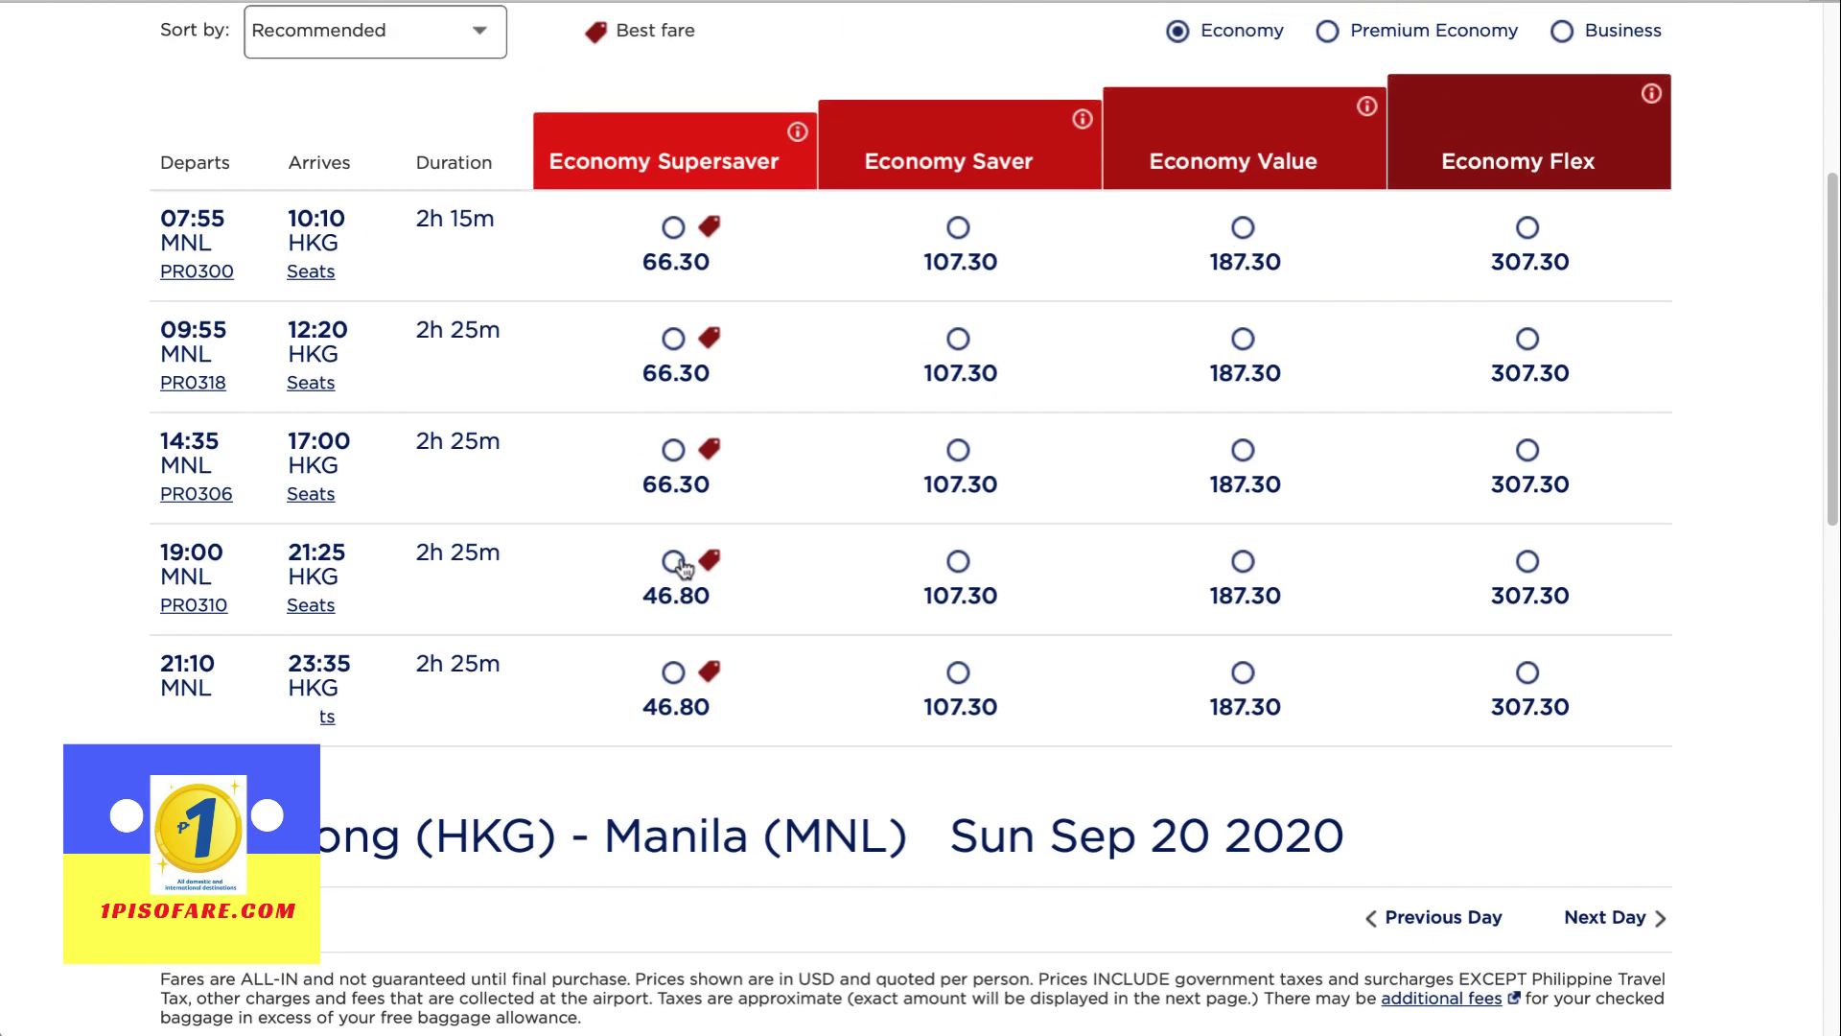
Select the 19:00 PR0310 outbound and 22:25 PR0311 return Economy Supersaver fares
click(674, 561)
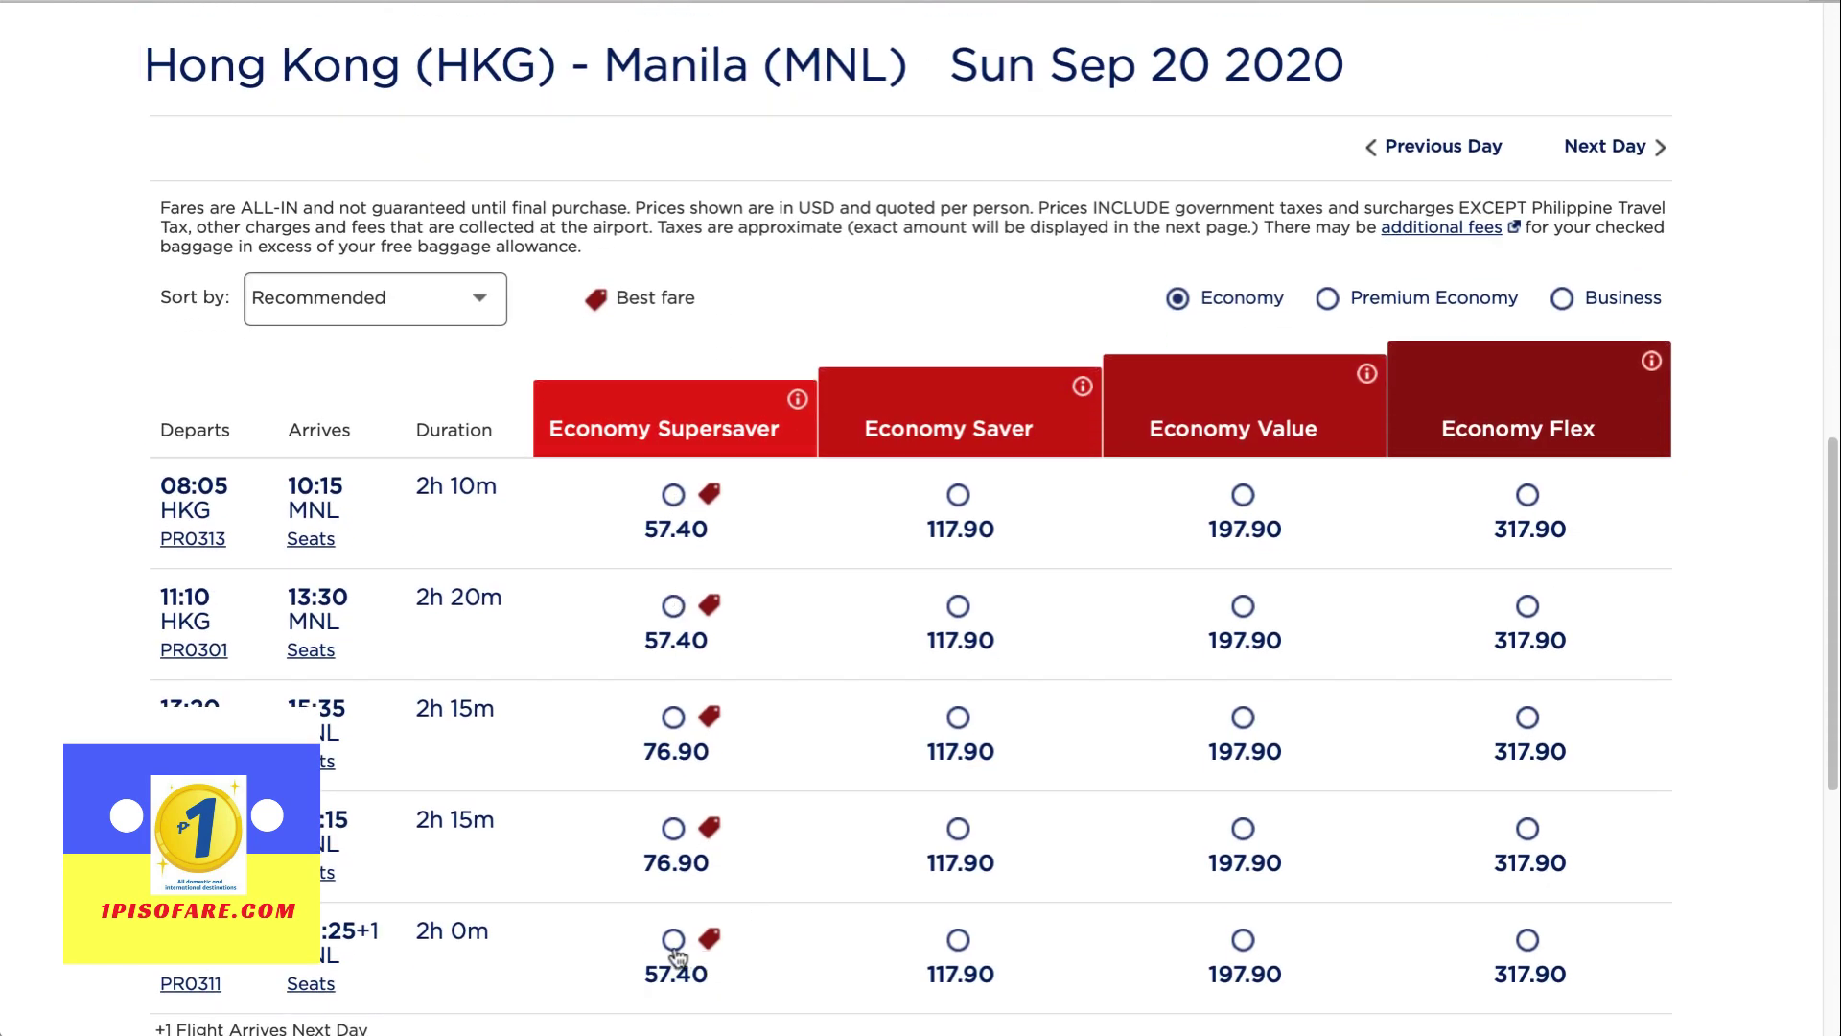
click(673, 941)
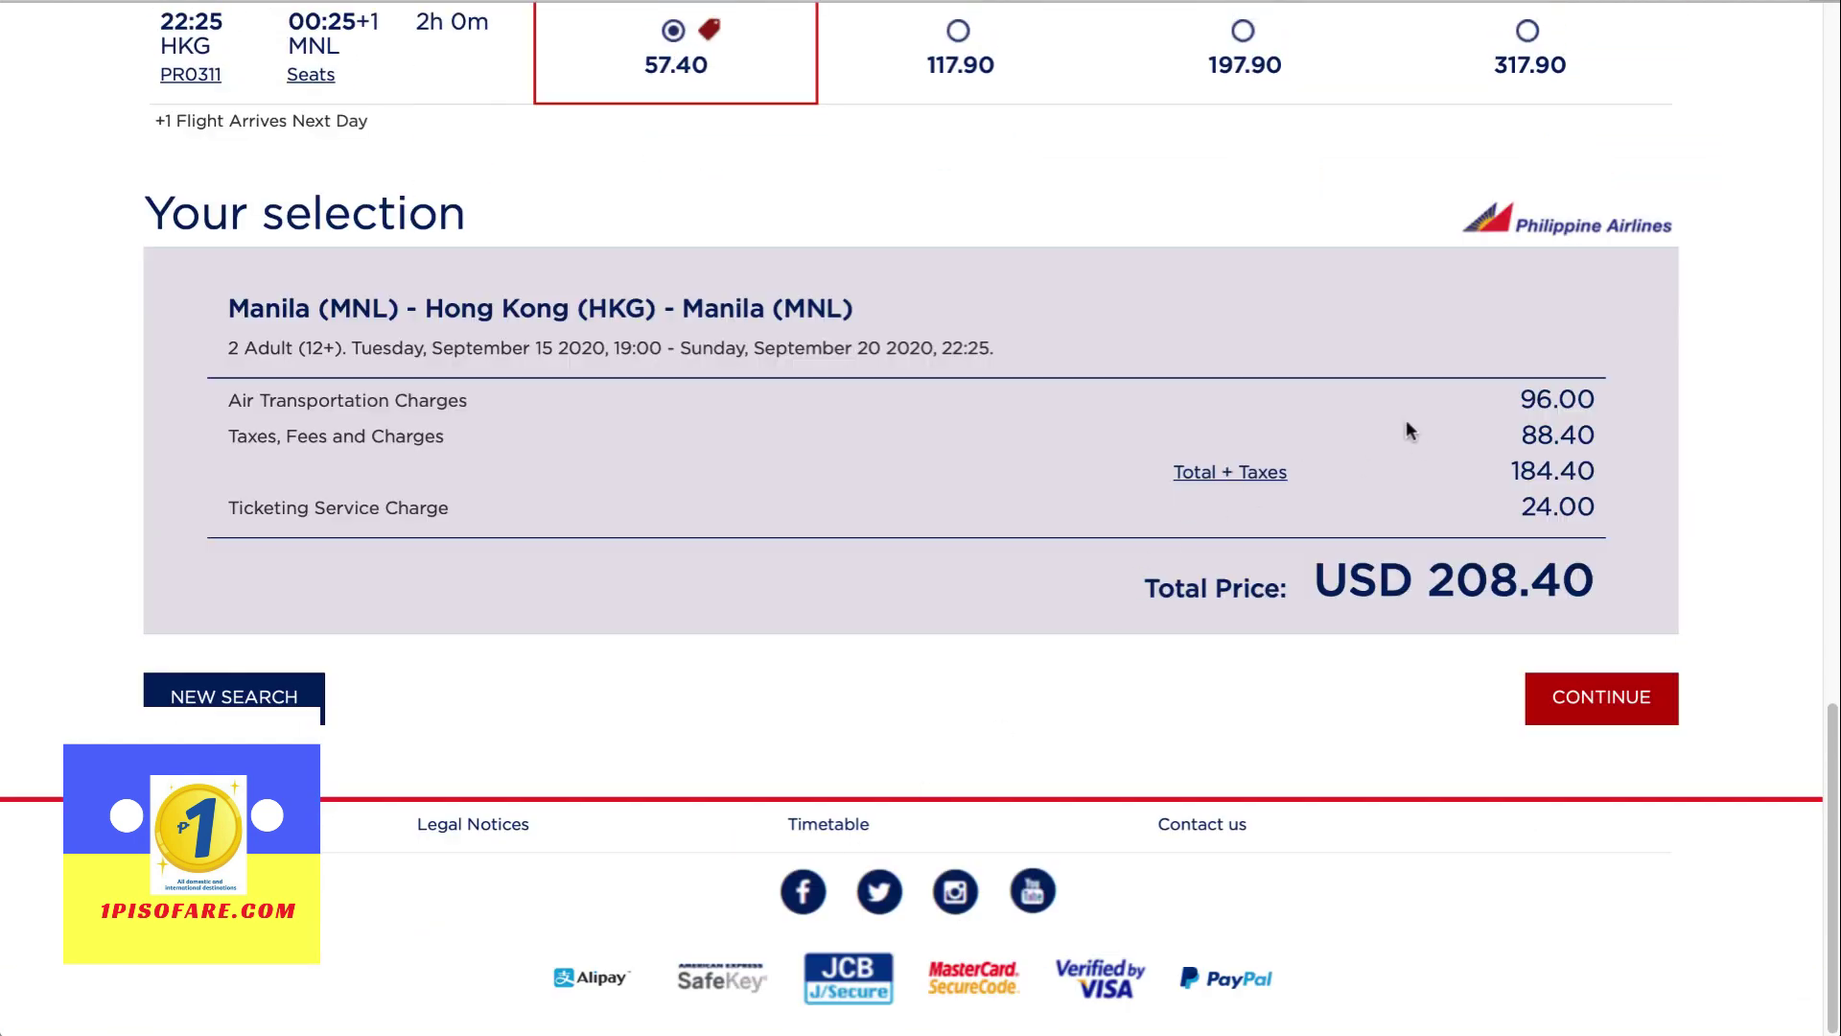
drag(235, 401, 472, 401)
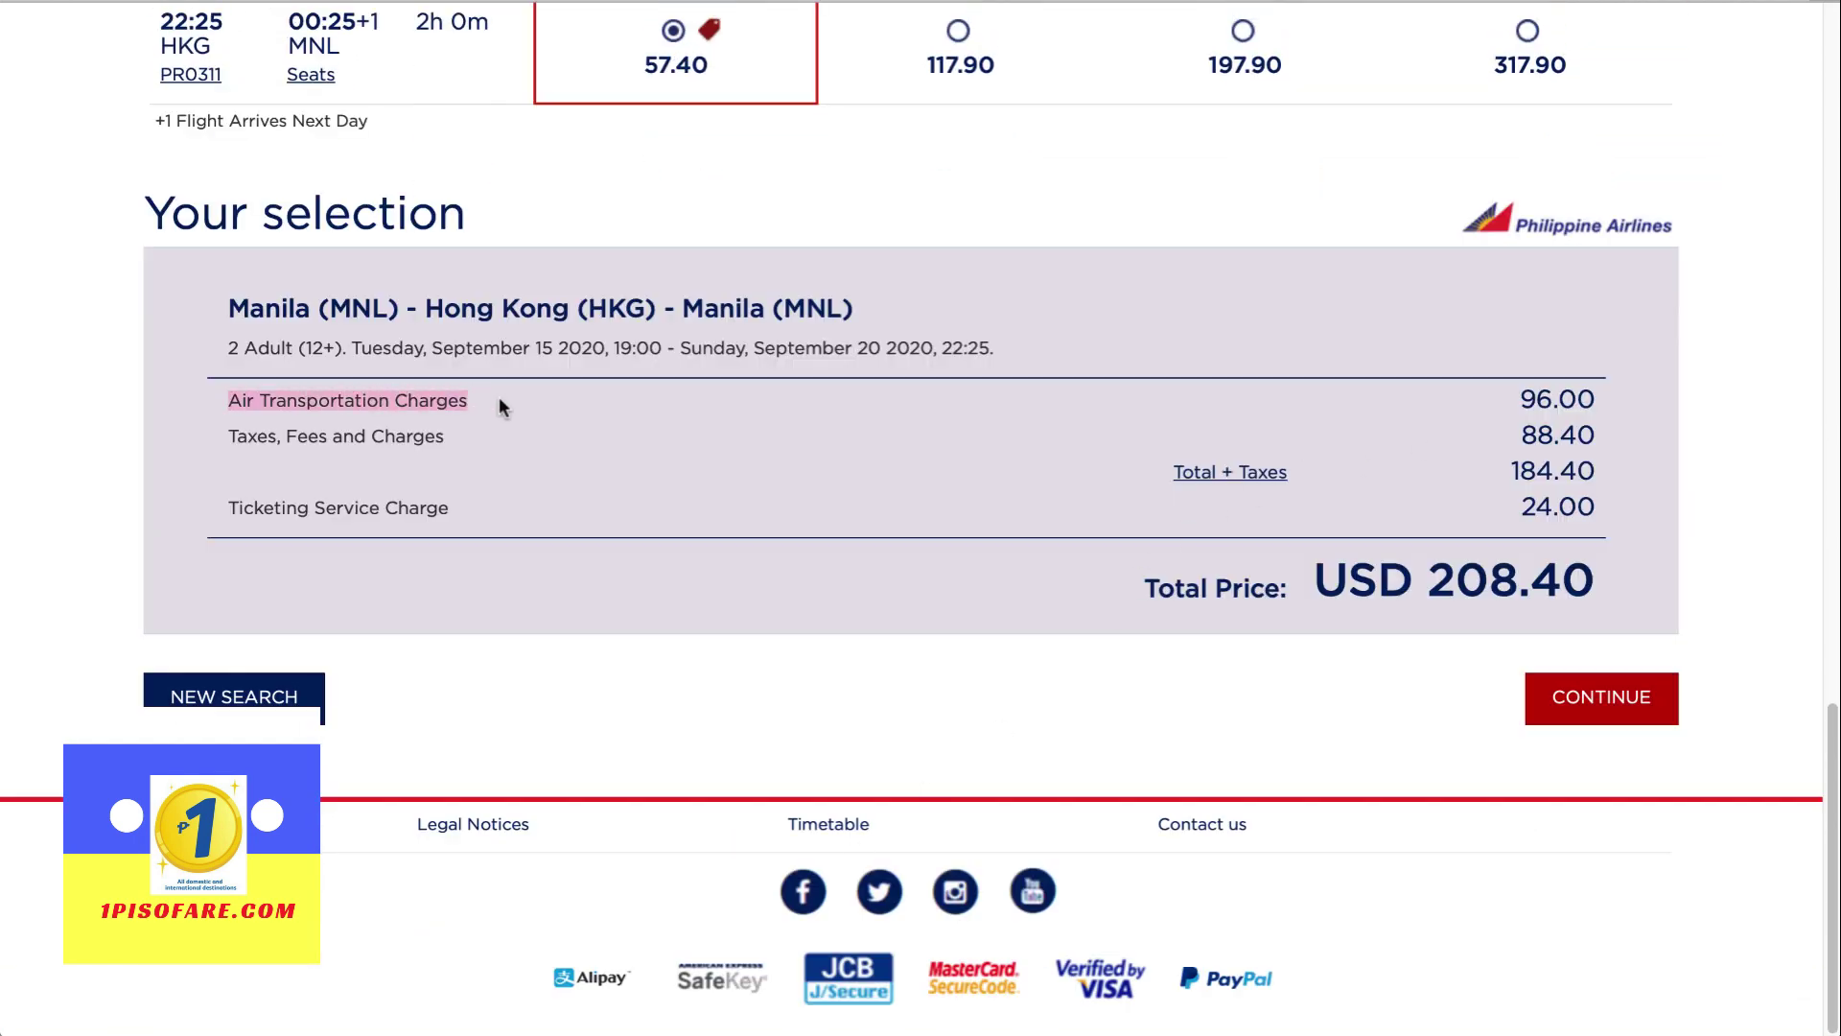
click(498, 404)
drag(1527, 401, 1607, 399)
click(1610, 403)
Review the taxes breakdown (USD 40.00 base fare, USD 184.40 for two) and close it
click(1208, 474)
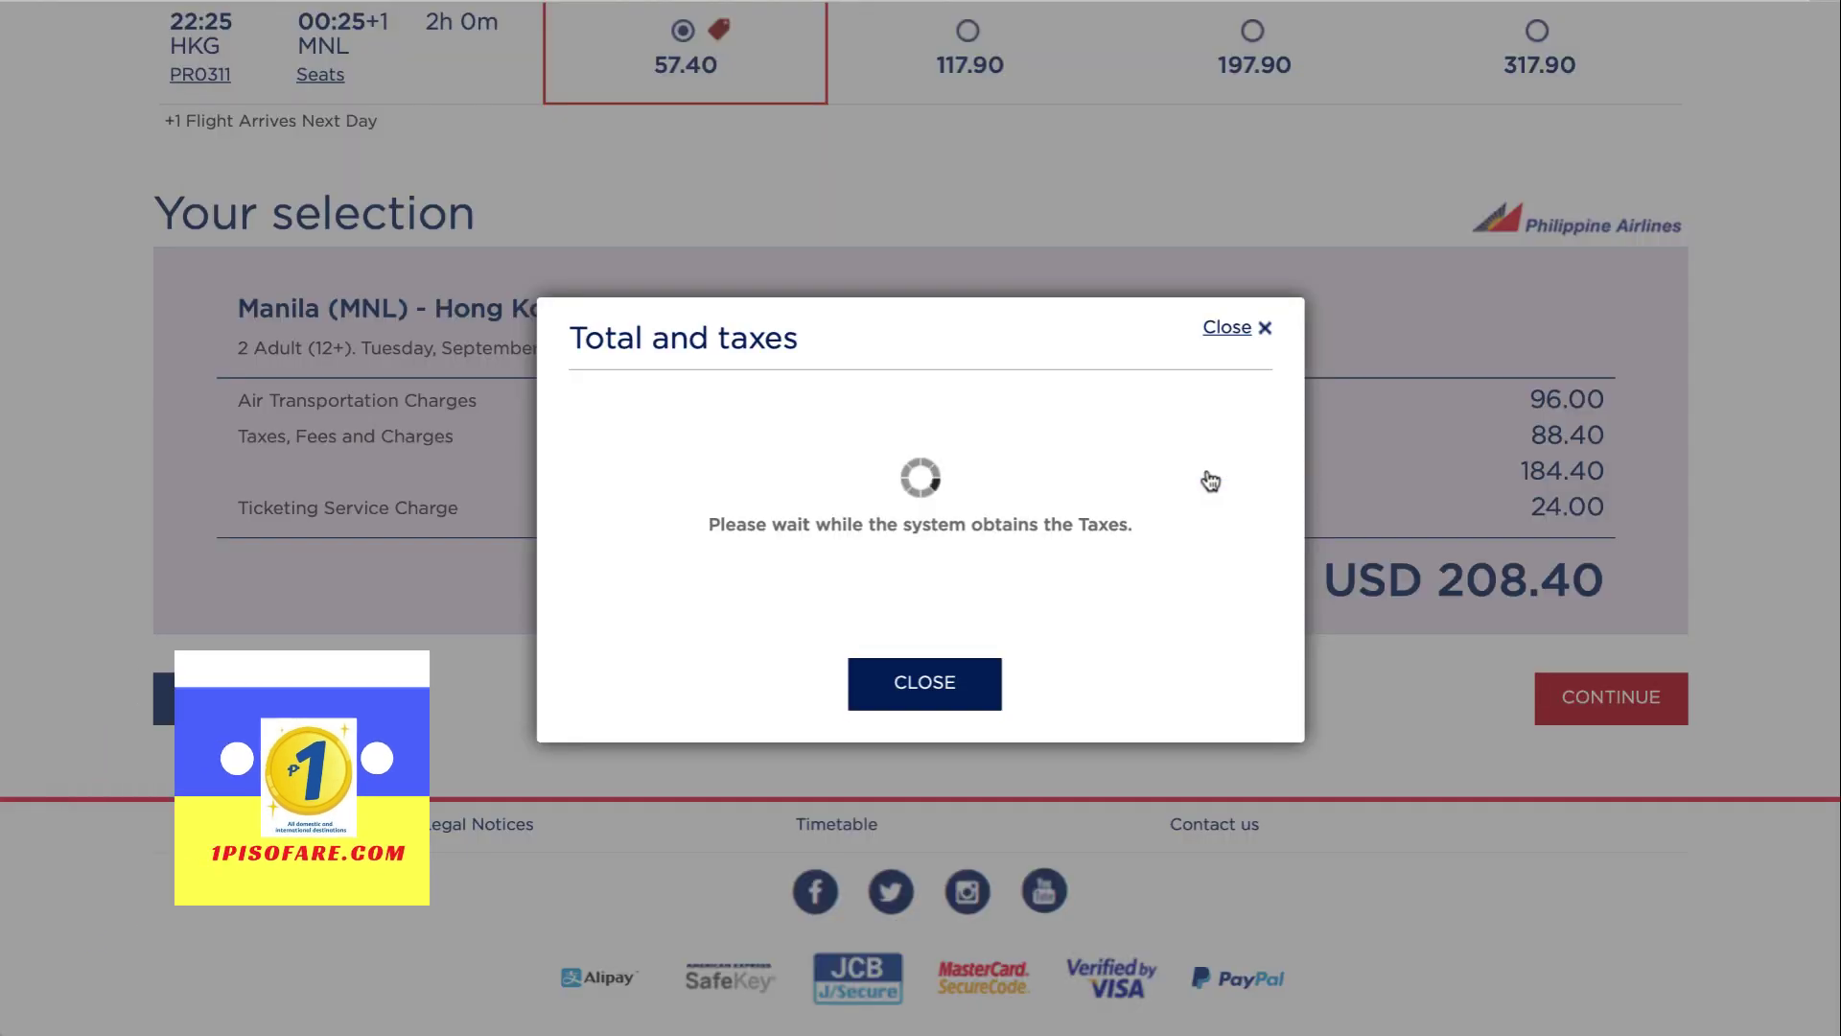
drag(1005, 307, 1106, 303)
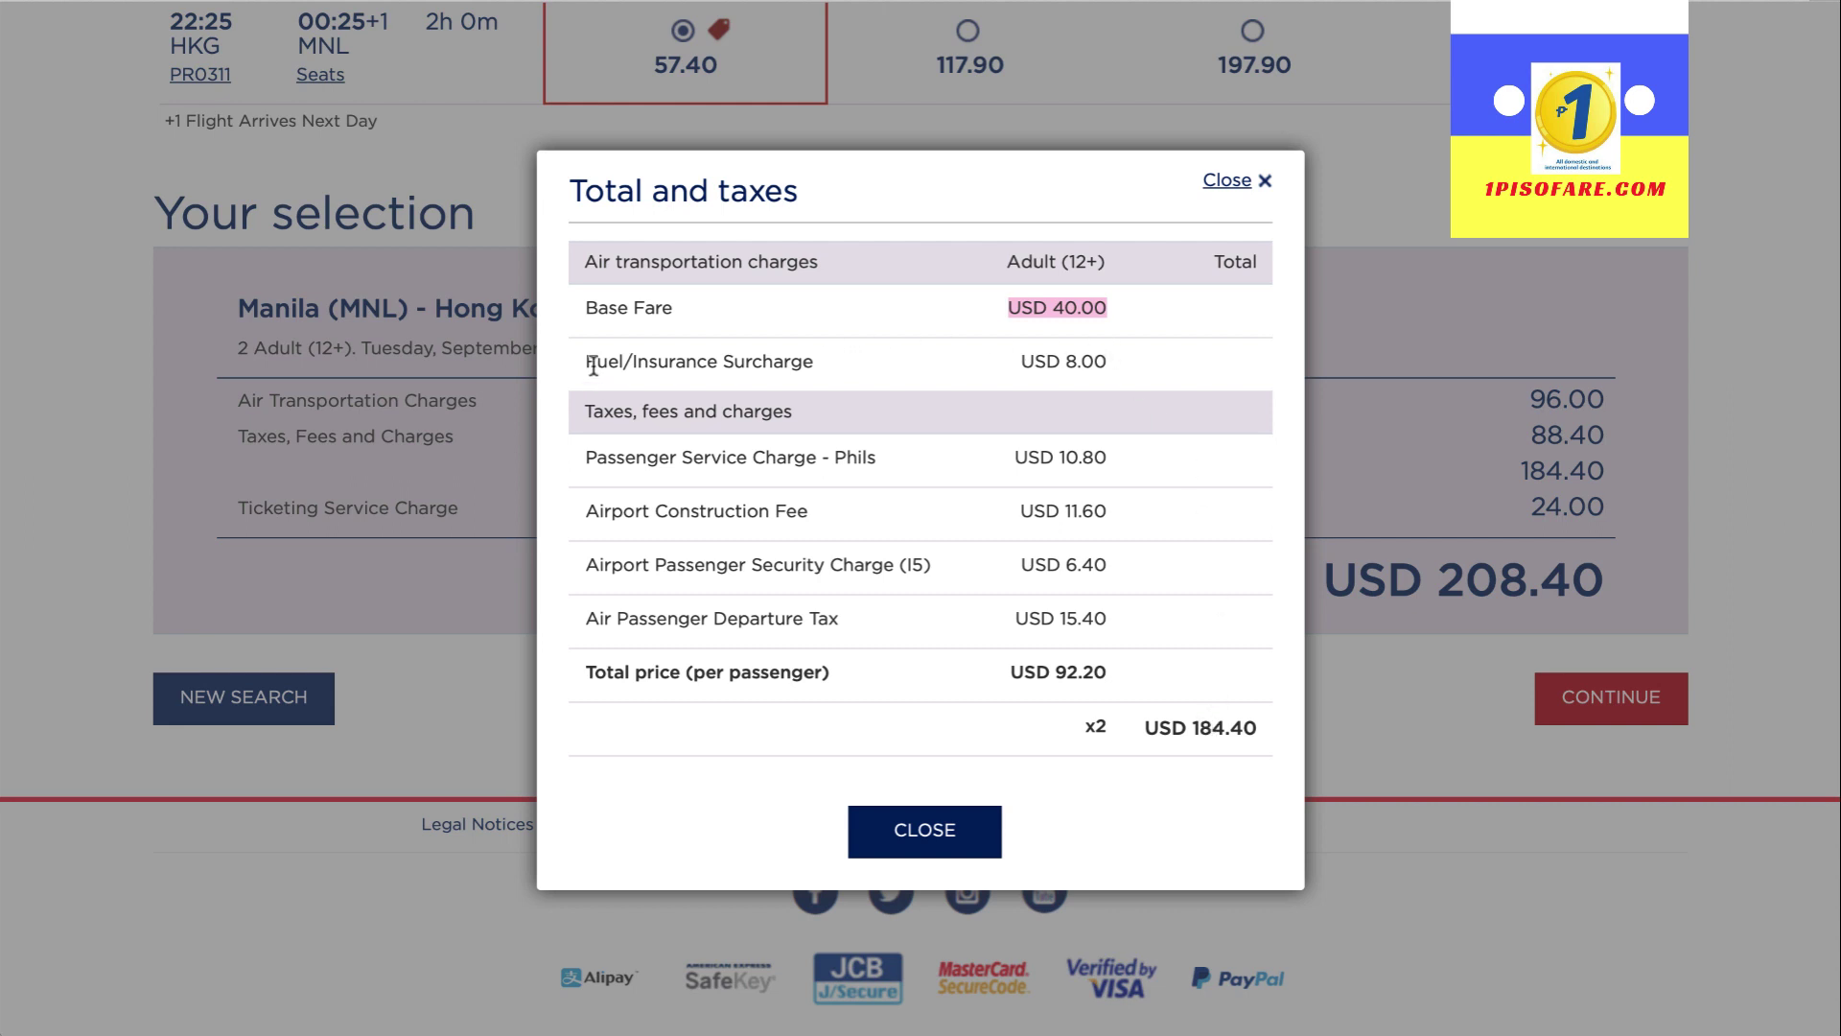
drag(585, 361, 824, 361)
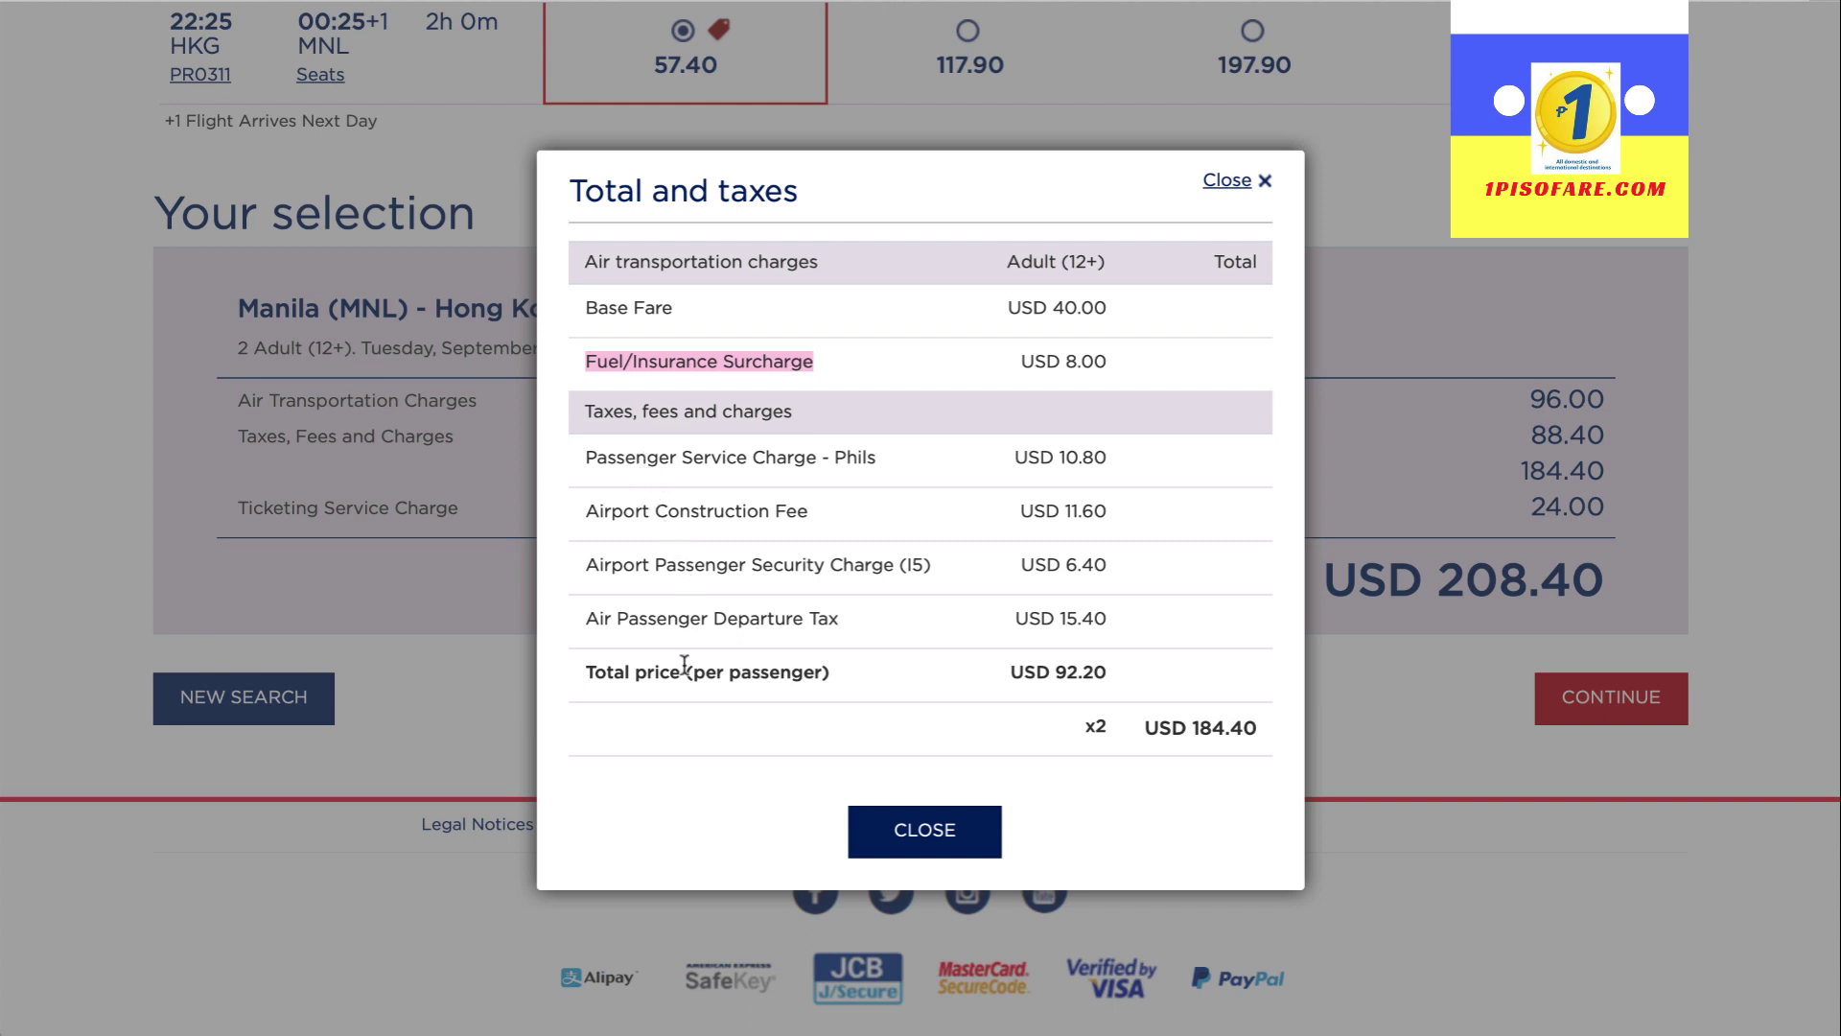
drag(1144, 729, 1262, 732)
click(1264, 733)
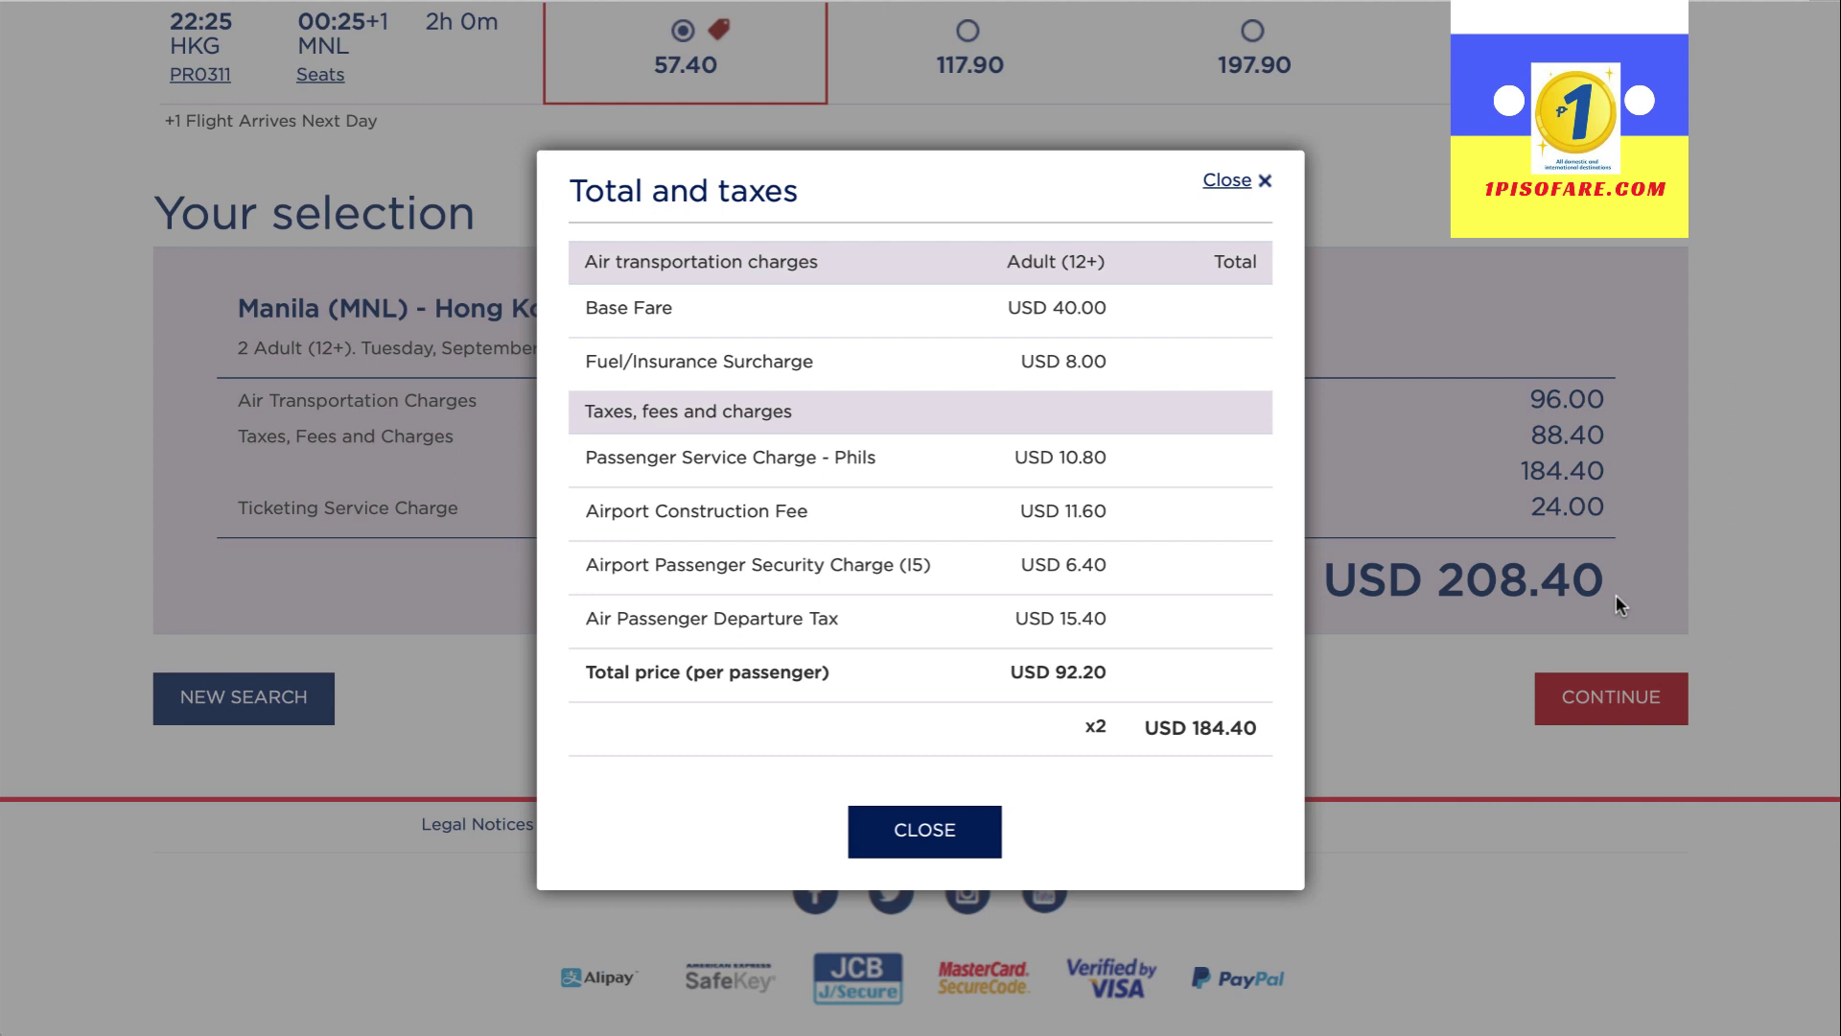
click(959, 841)
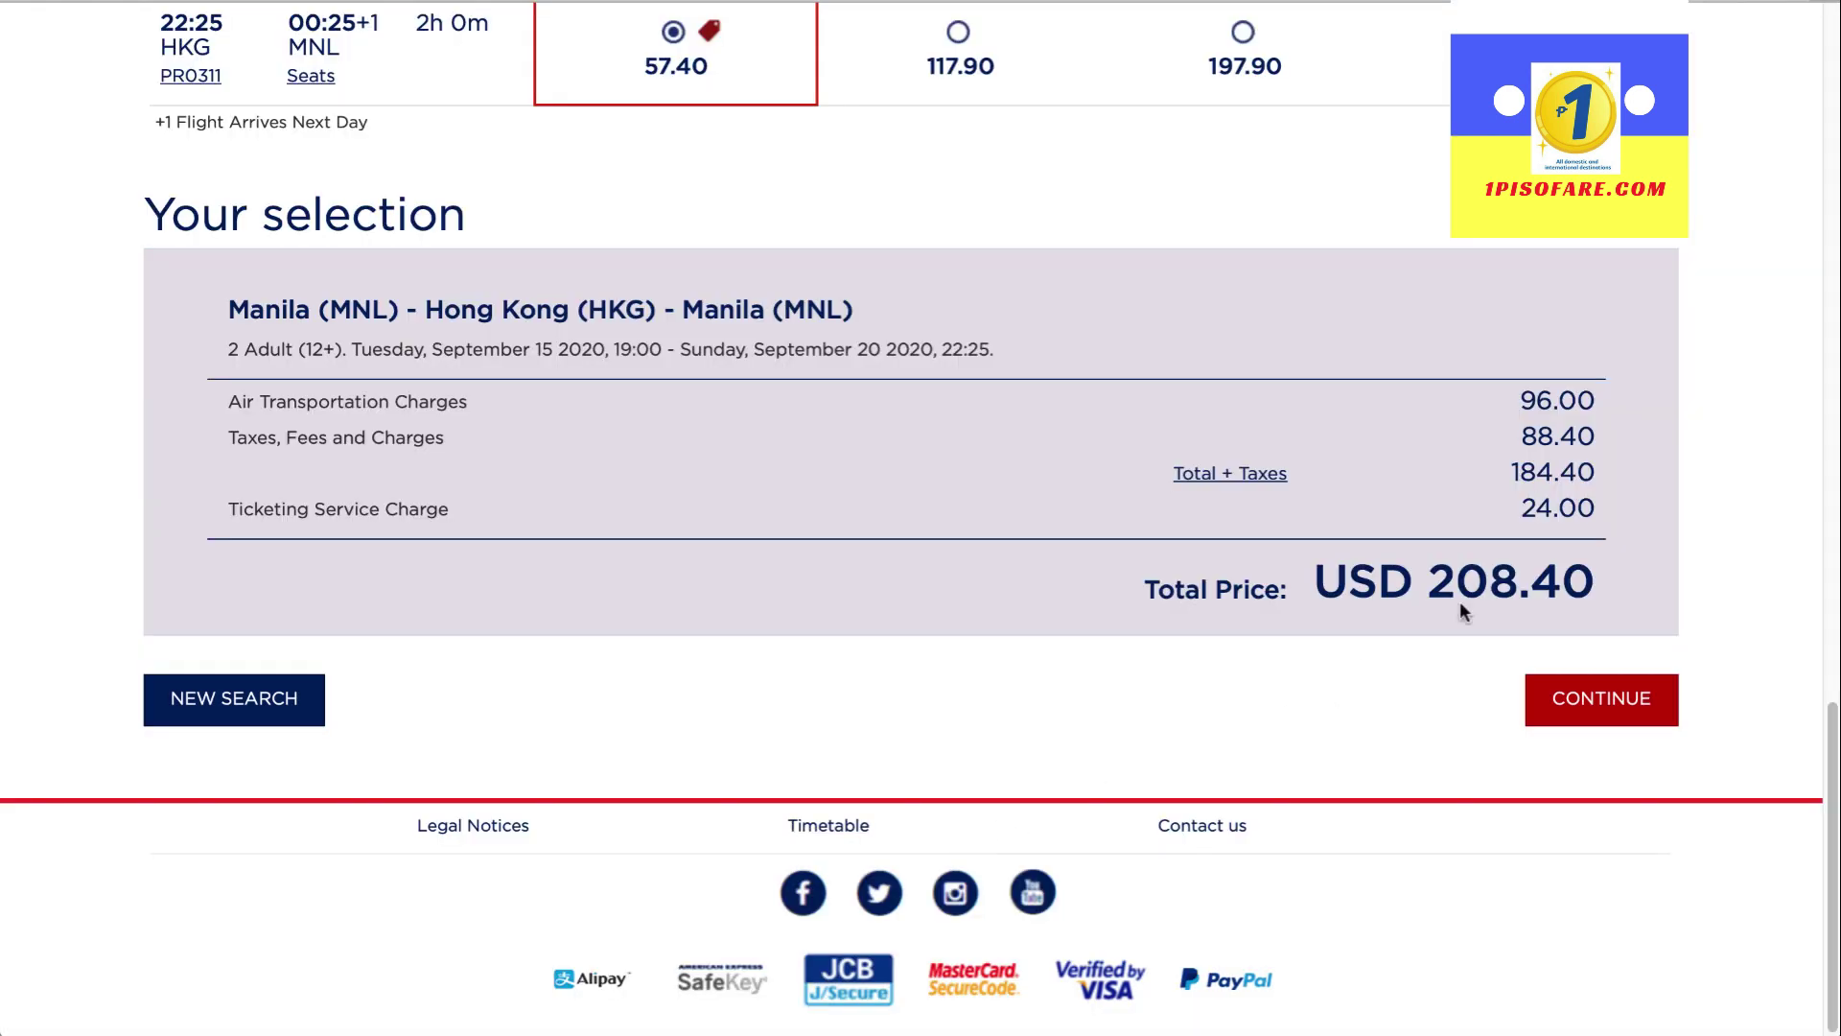
Check the USD 208.40 total and Ticketing Service Charge, then continue to the itinerary review
drag(1603, 584, 1317, 584)
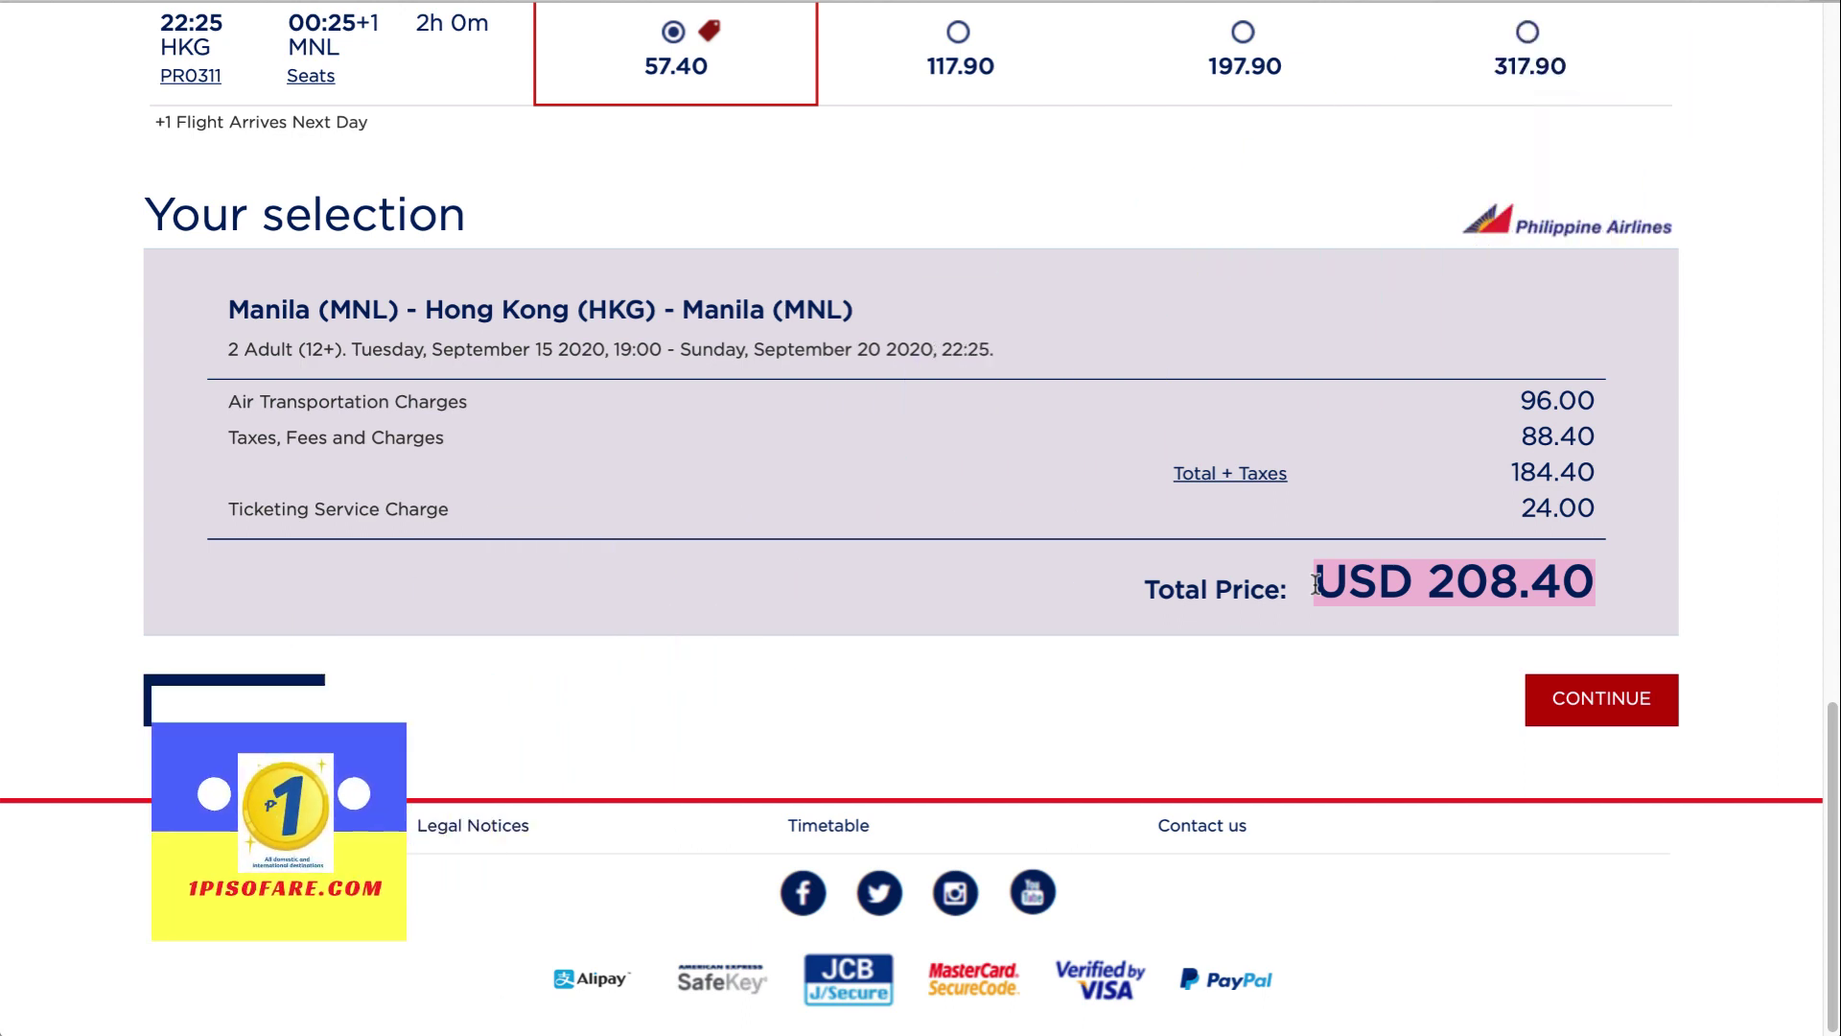
click(1448, 618)
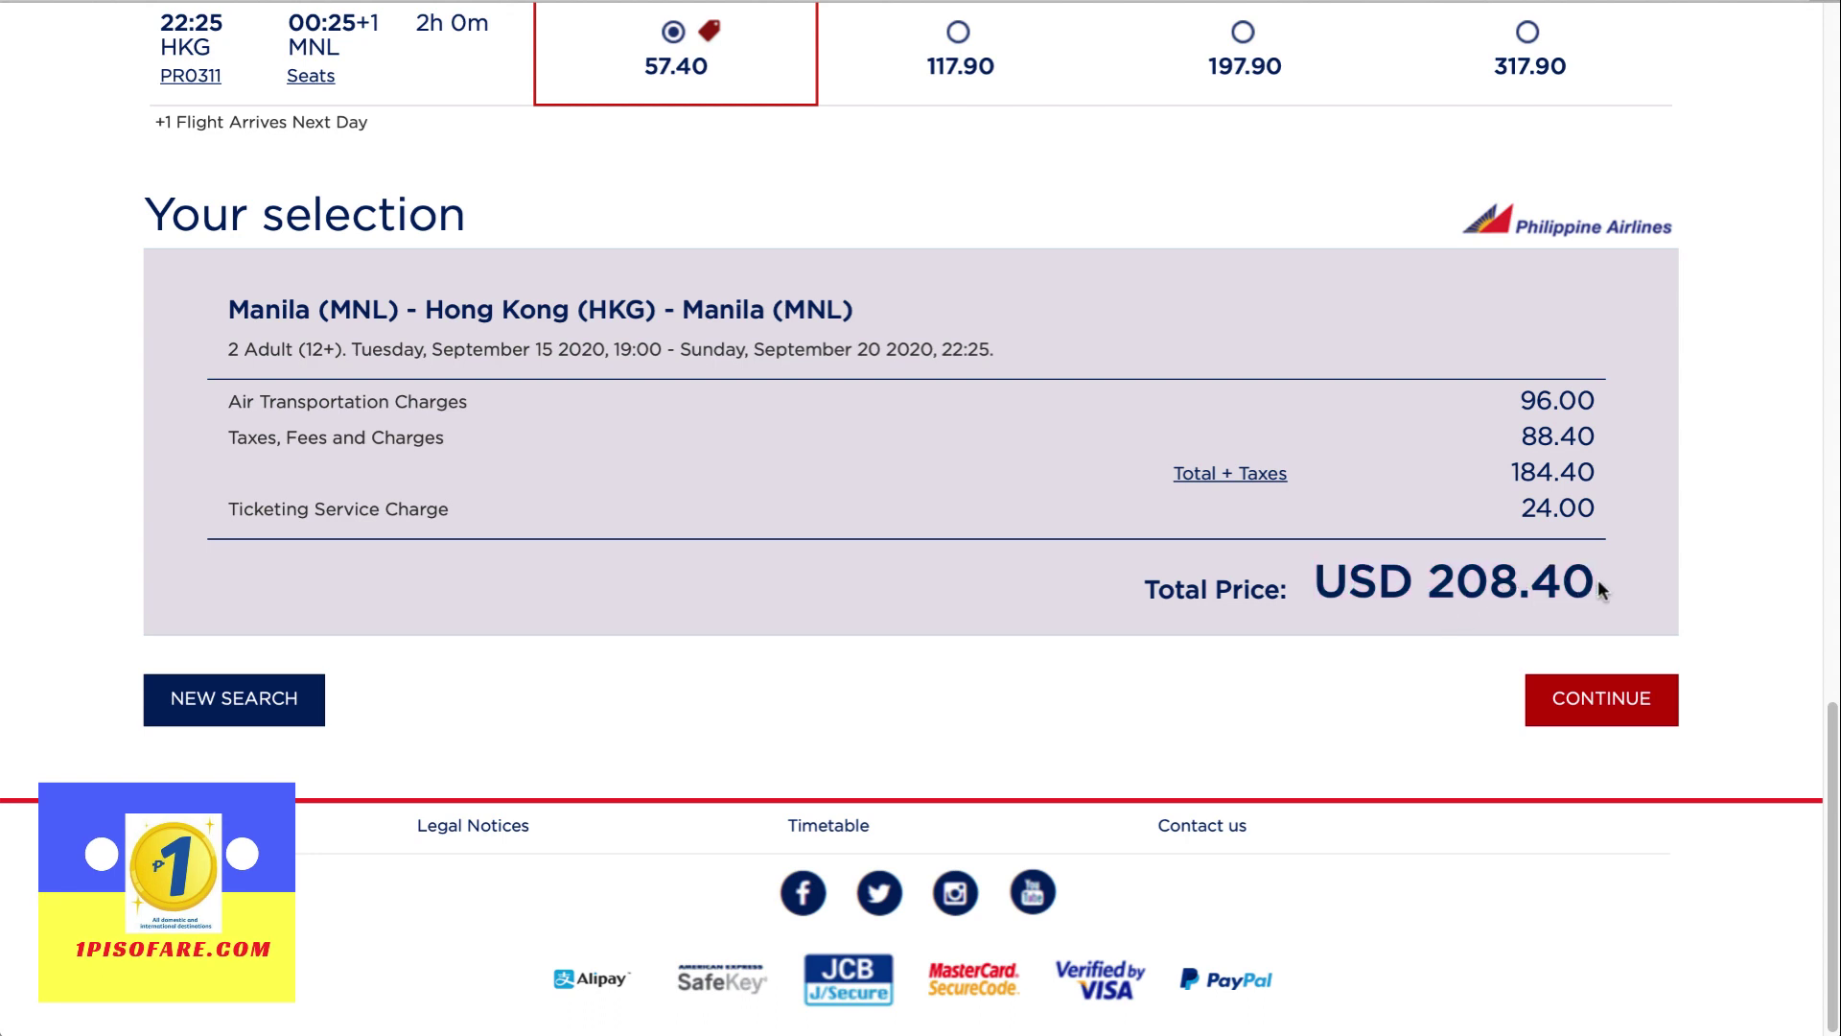
drag(458, 508, 211, 505)
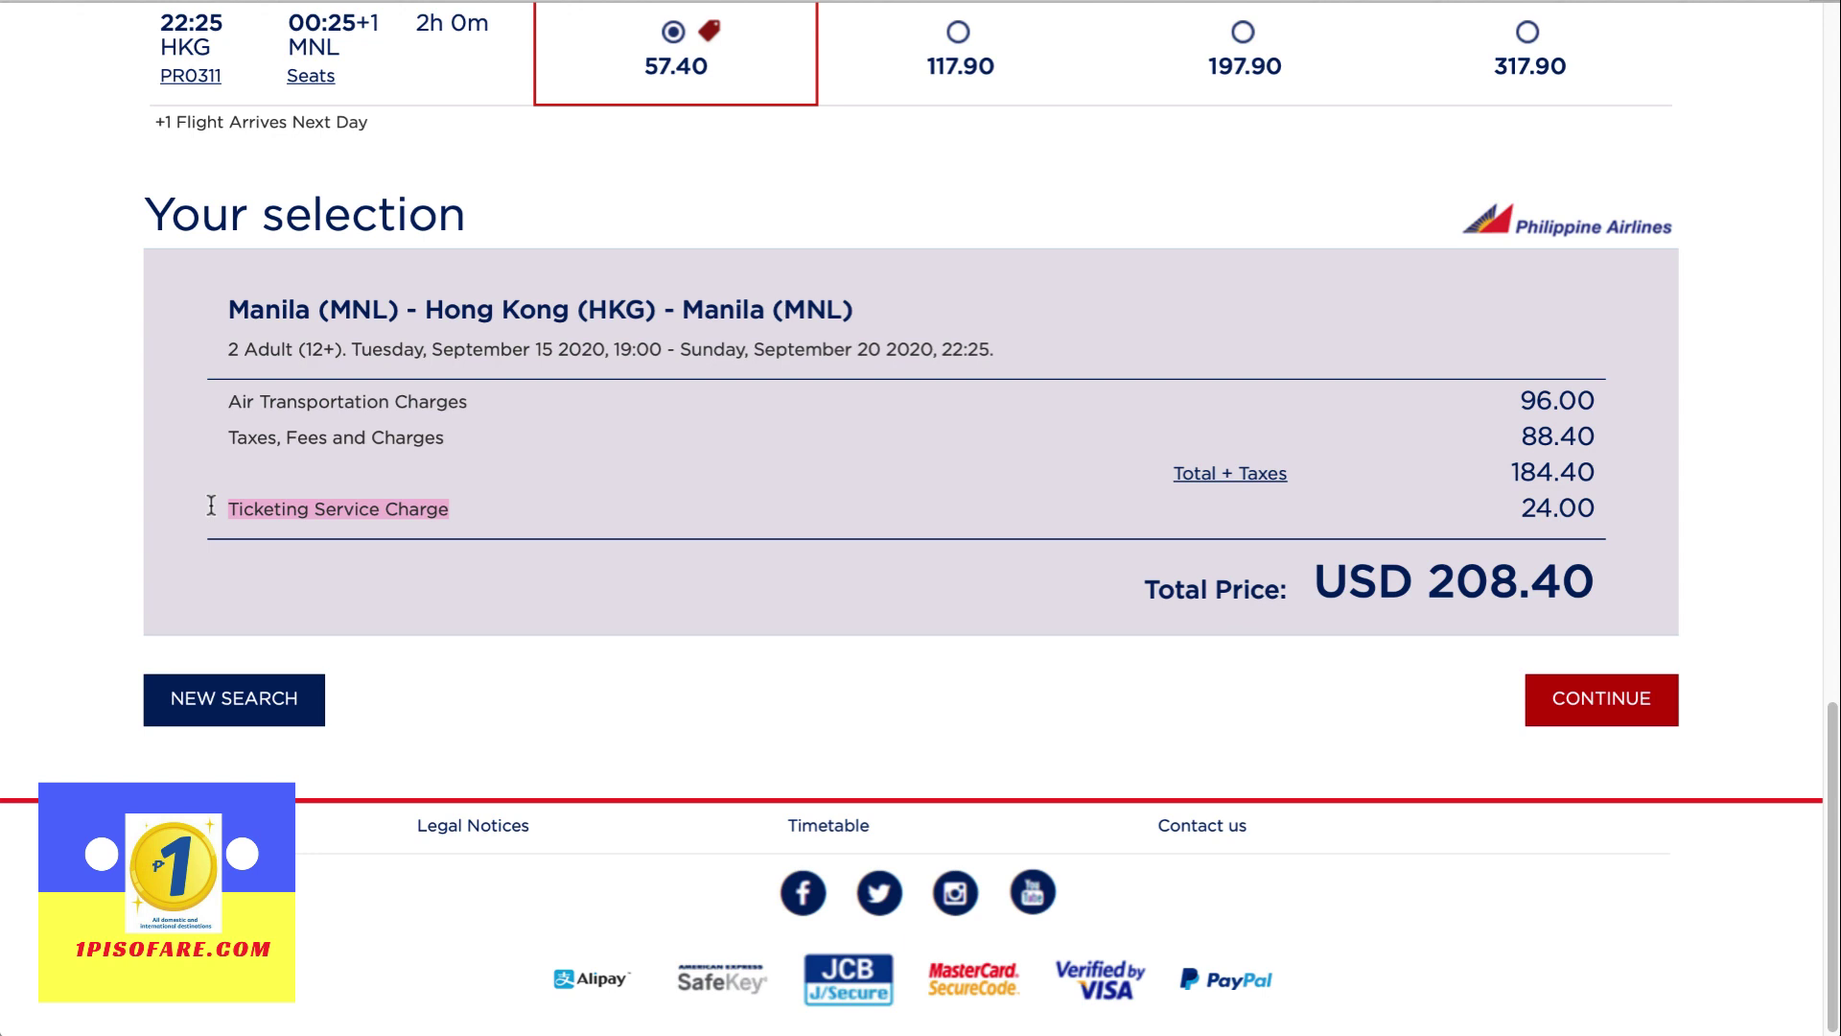
click(604, 537)
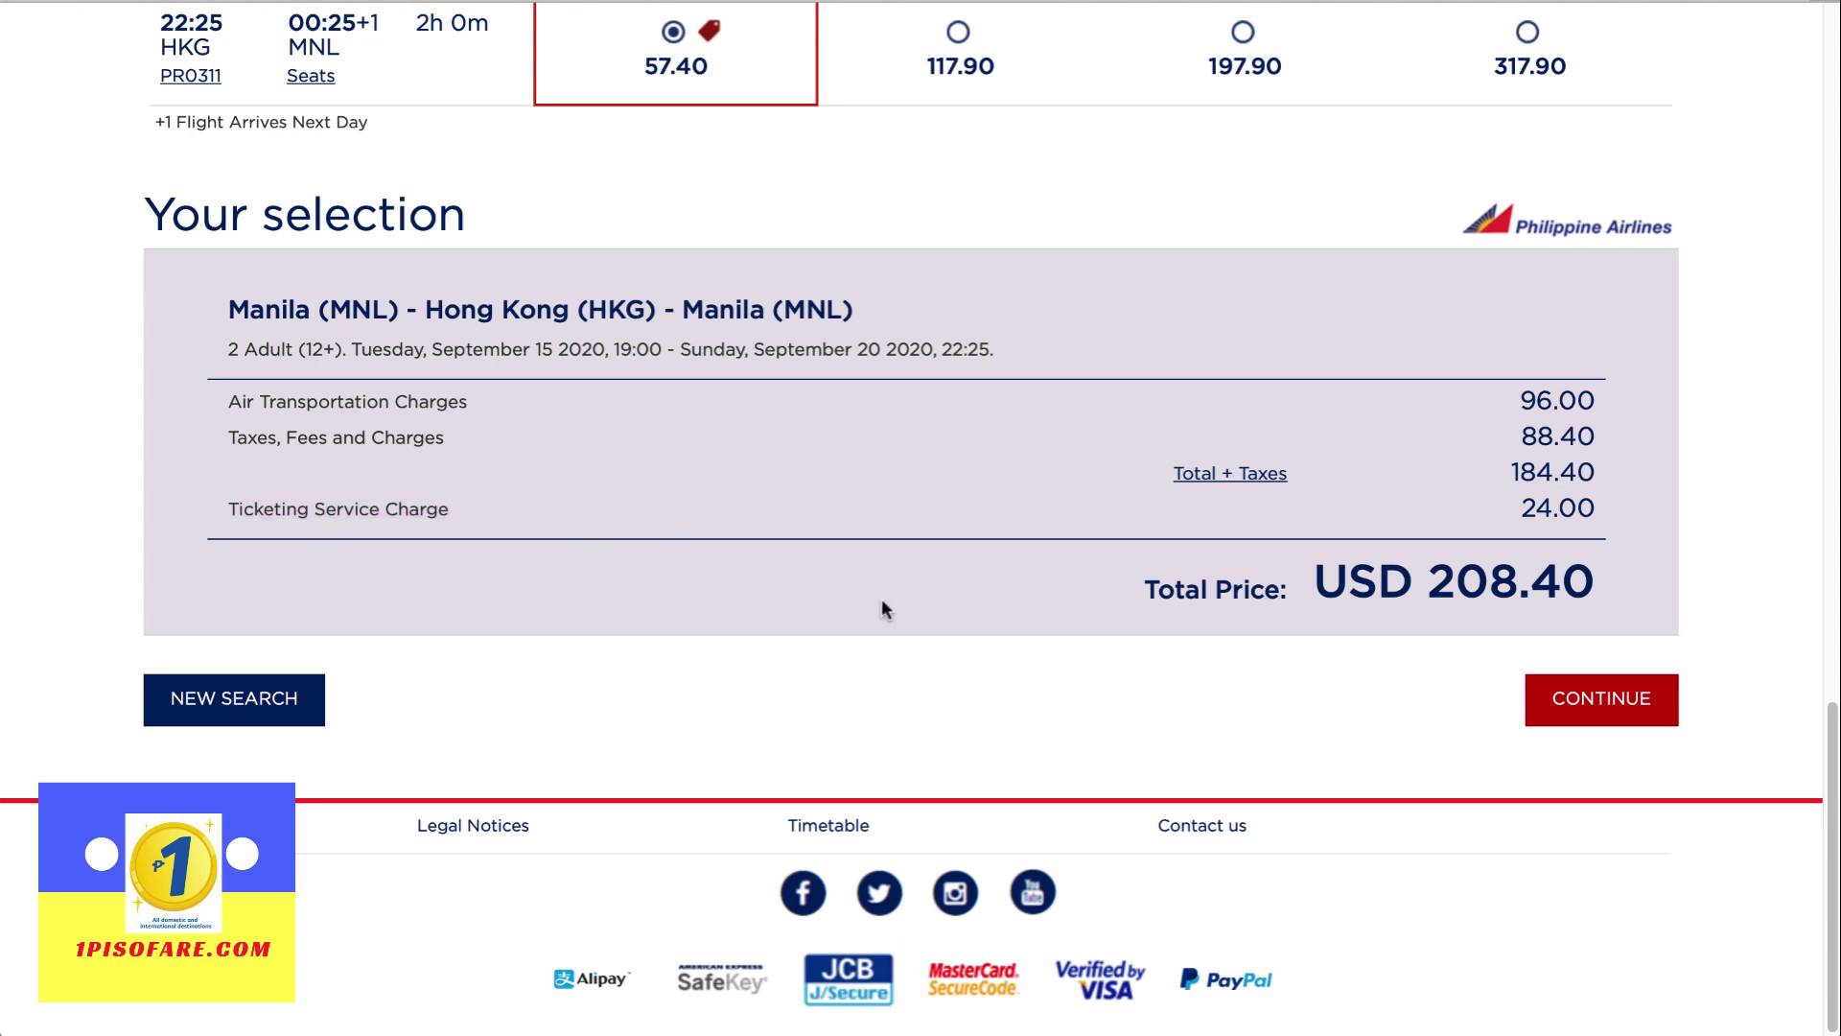
click(1565, 691)
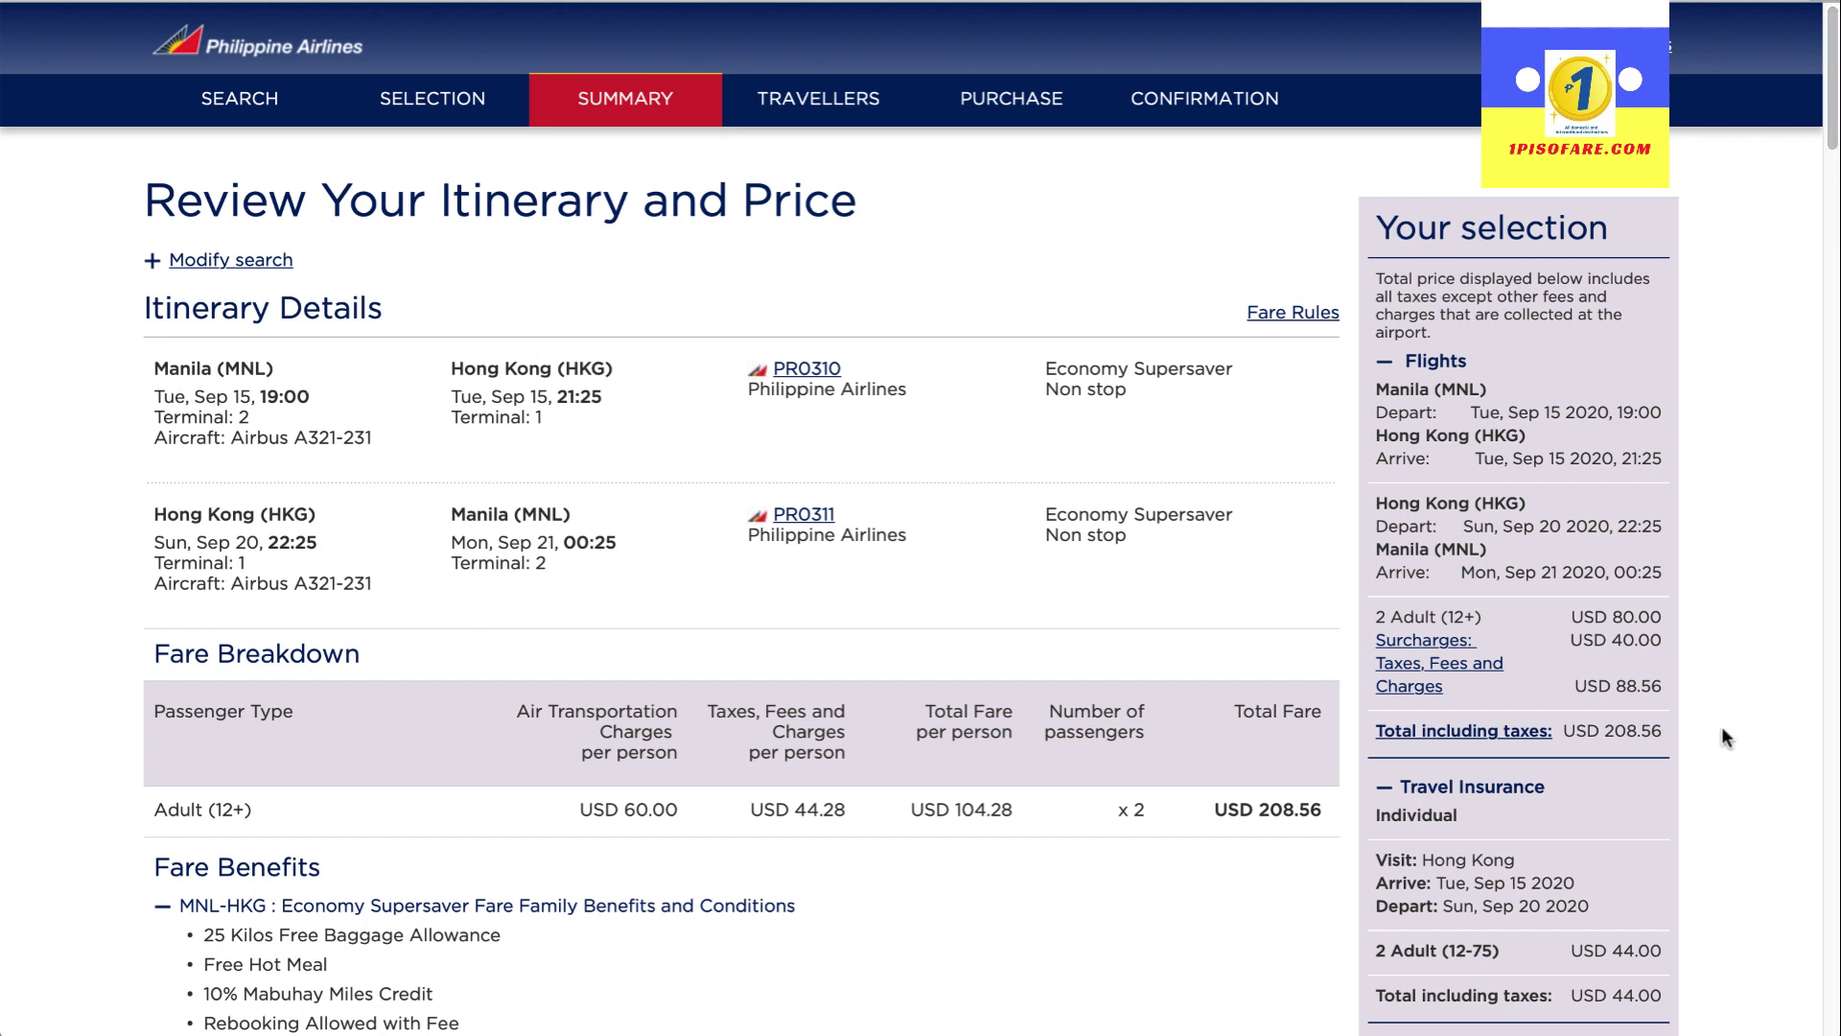
Untick PAL Travel Insurance so the total drops from USD 252.56 to USD 208.56
scroll(1712, 908, down, 1)
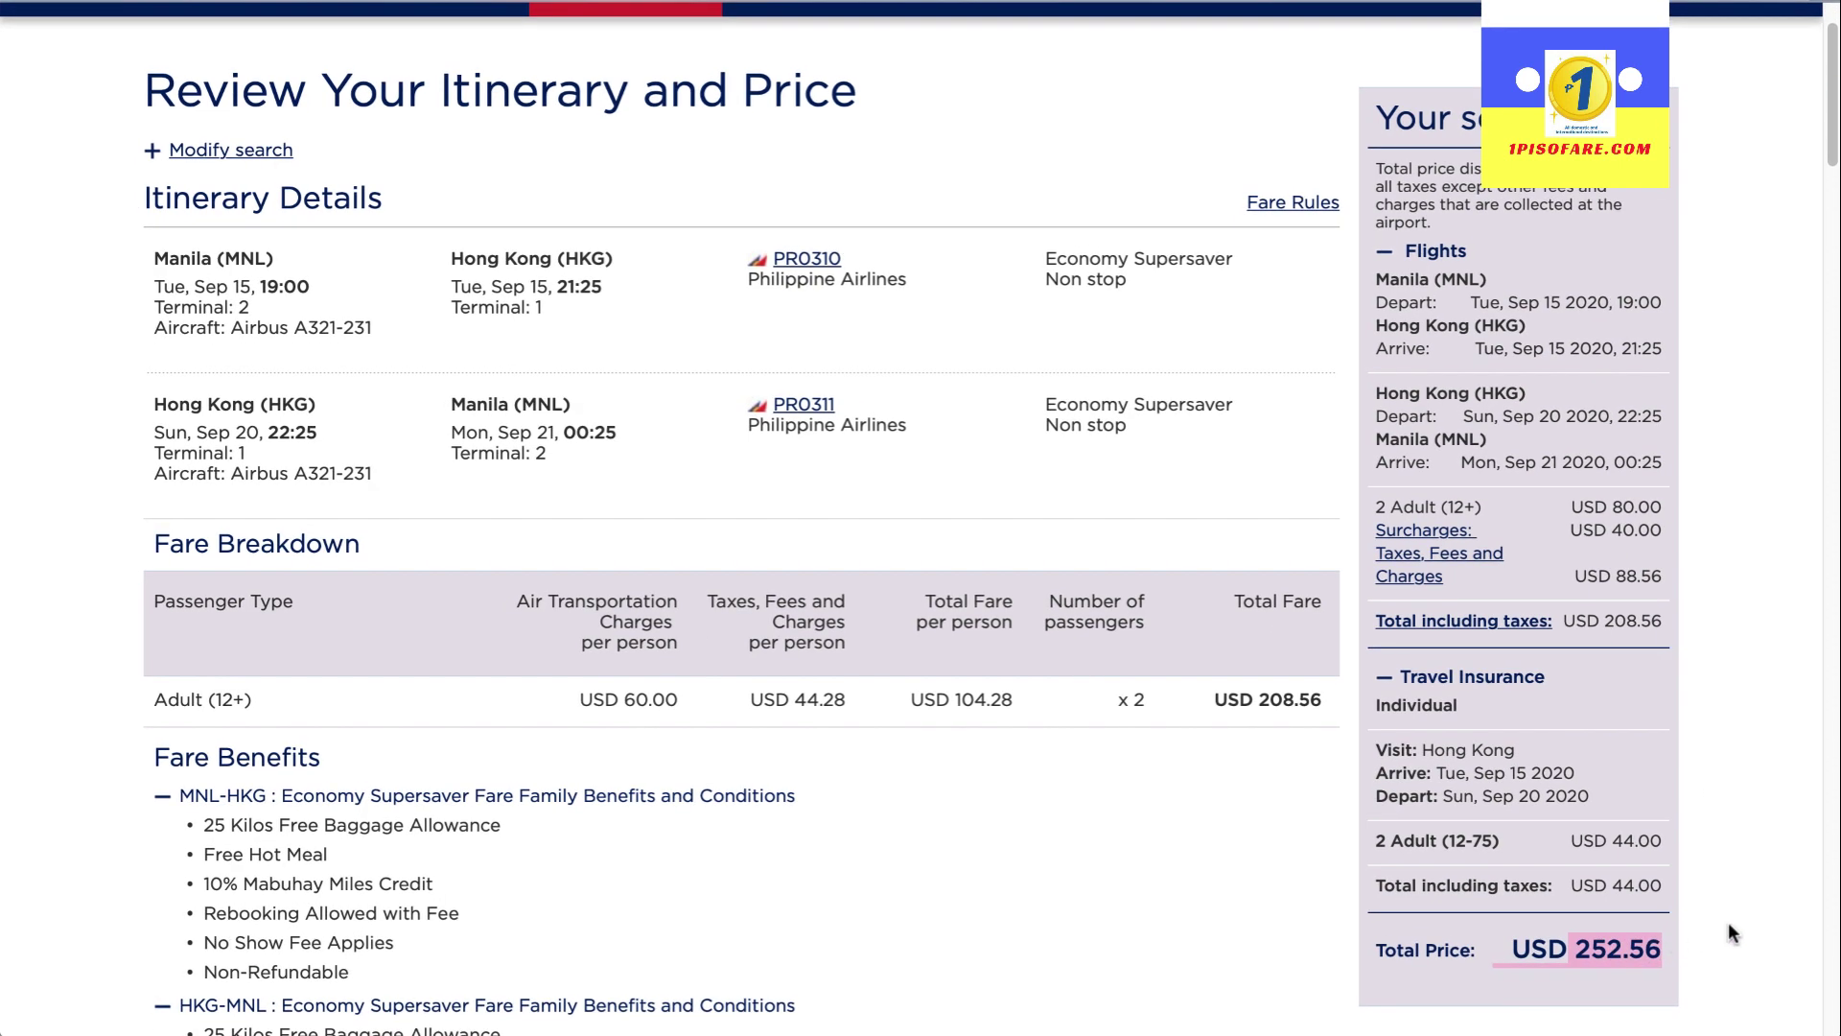
drag(1573, 686, 1389, 676)
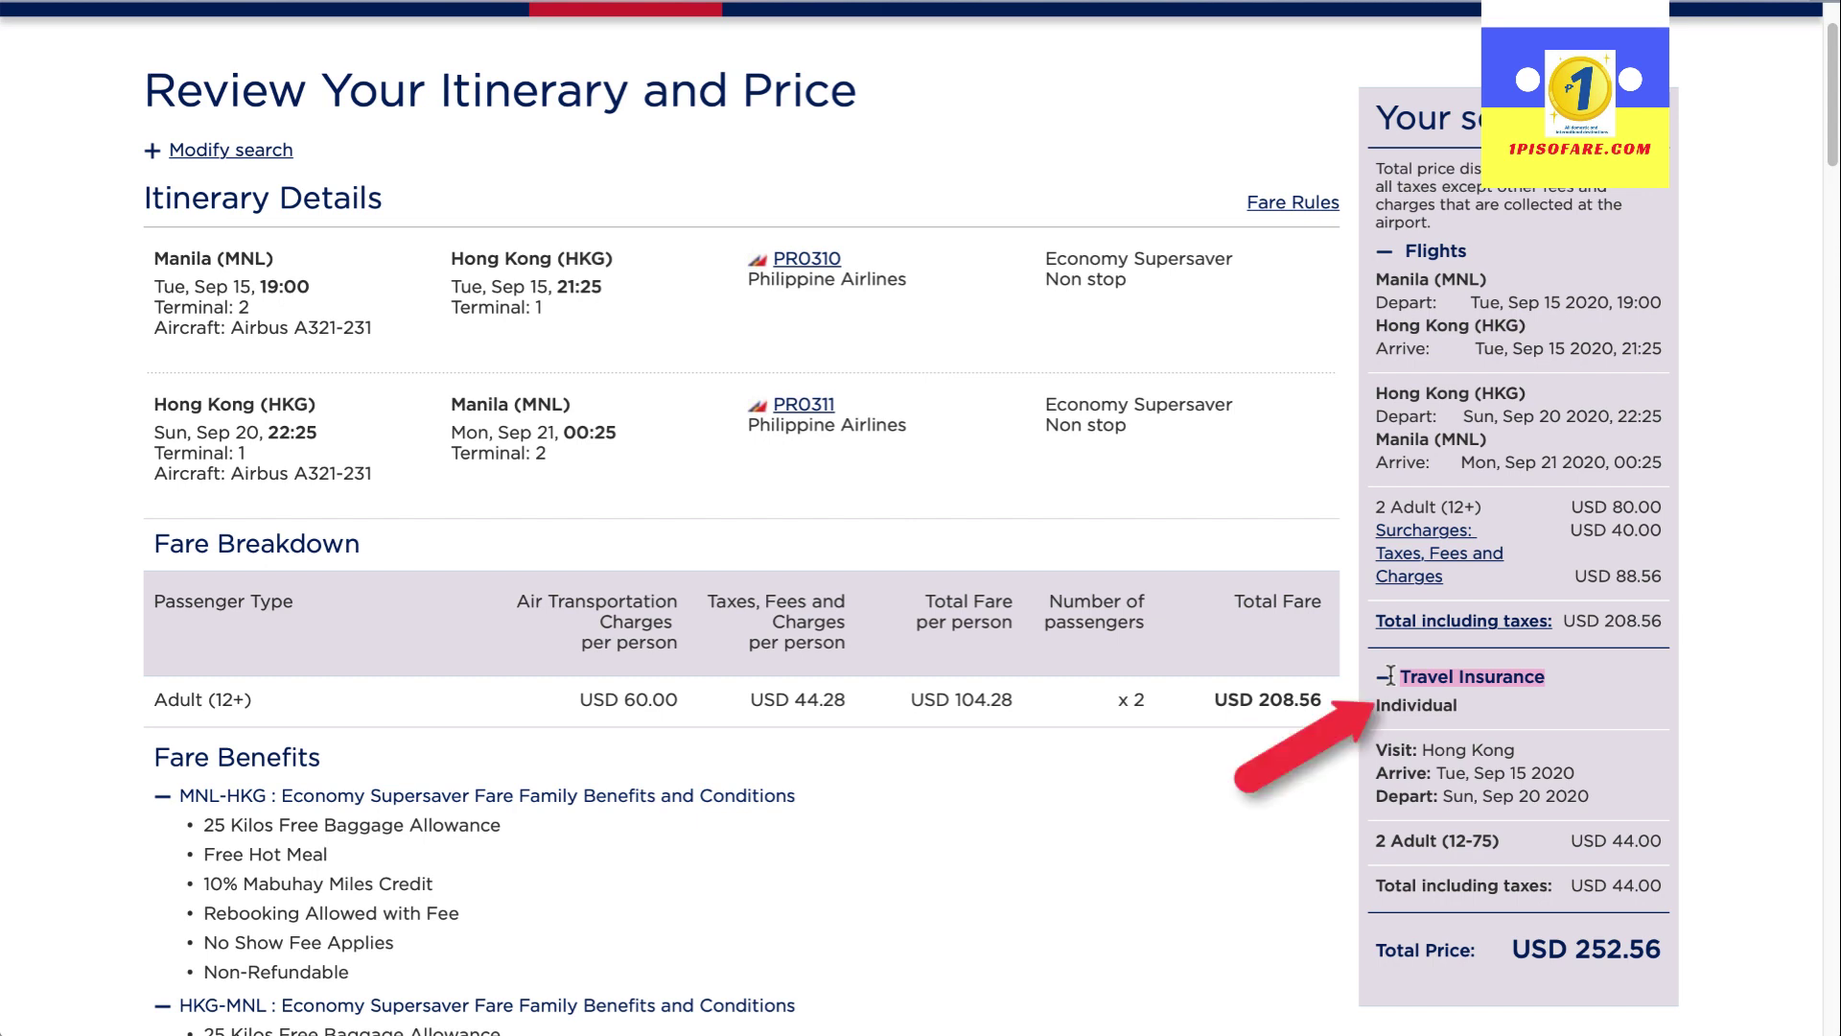
click(1215, 698)
scroll(913, 736, down, 7)
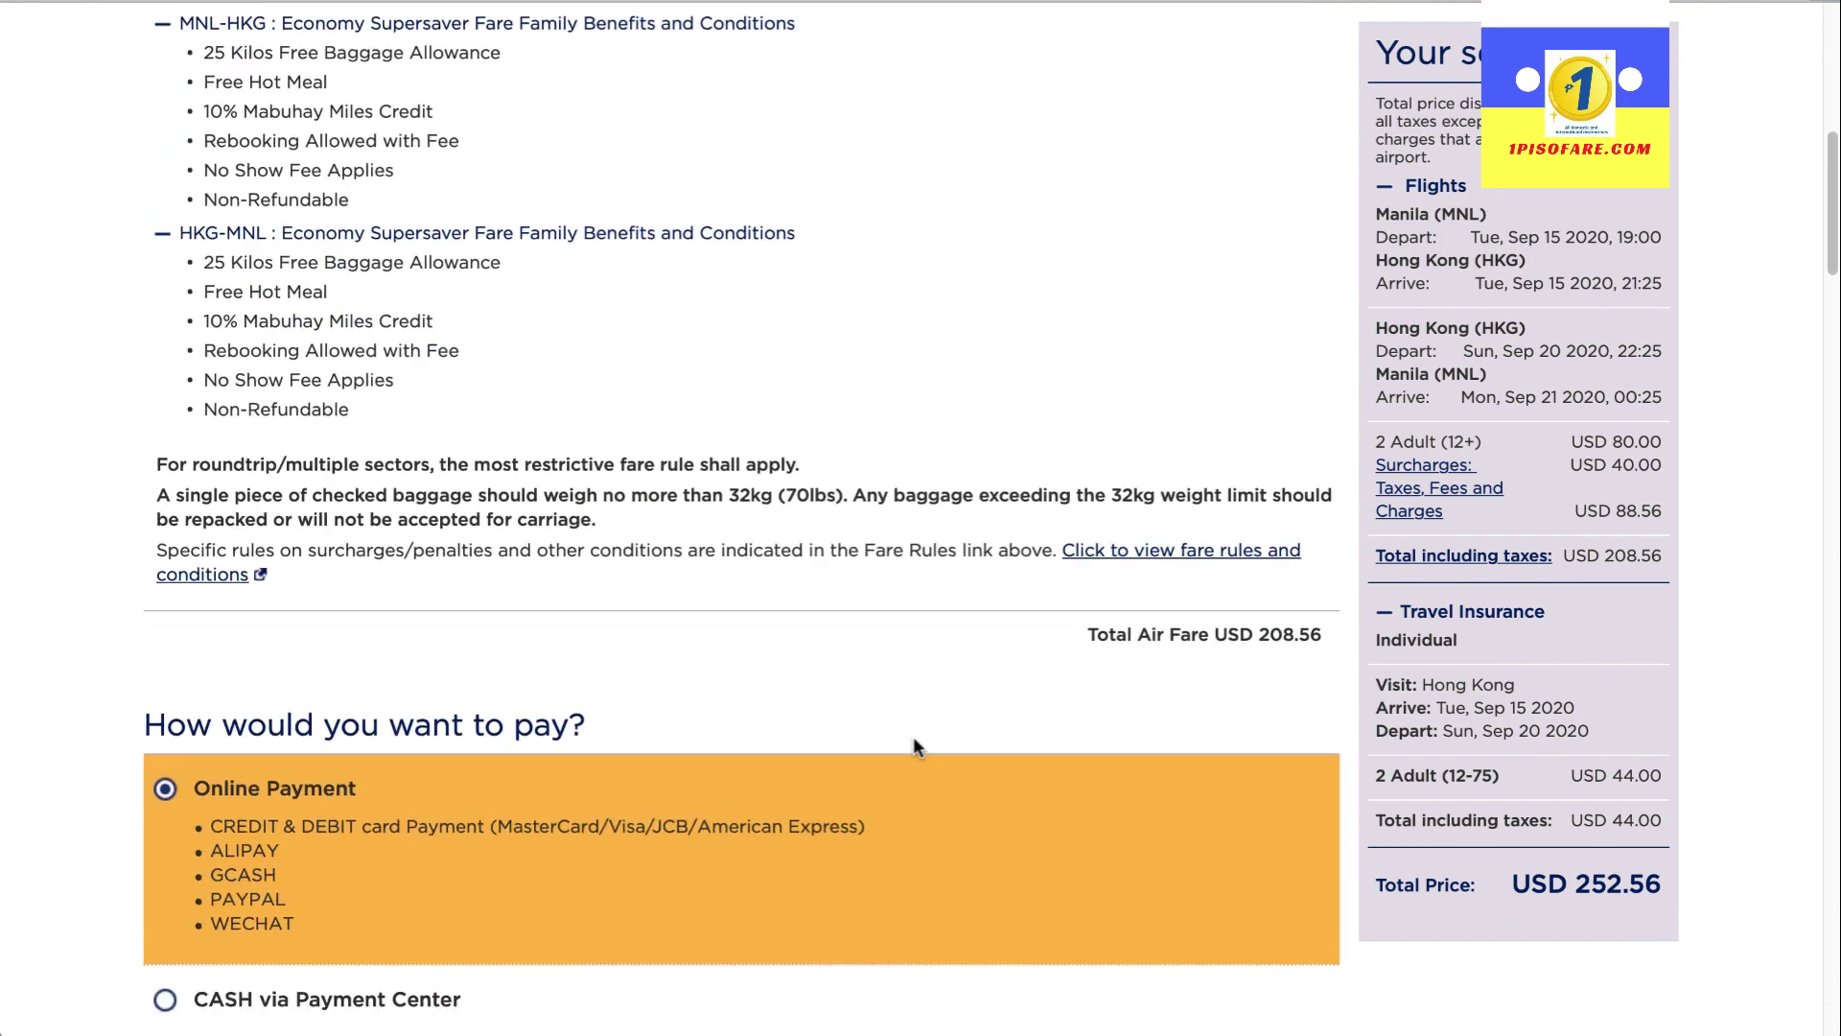
scroll(912, 736, down, 15)
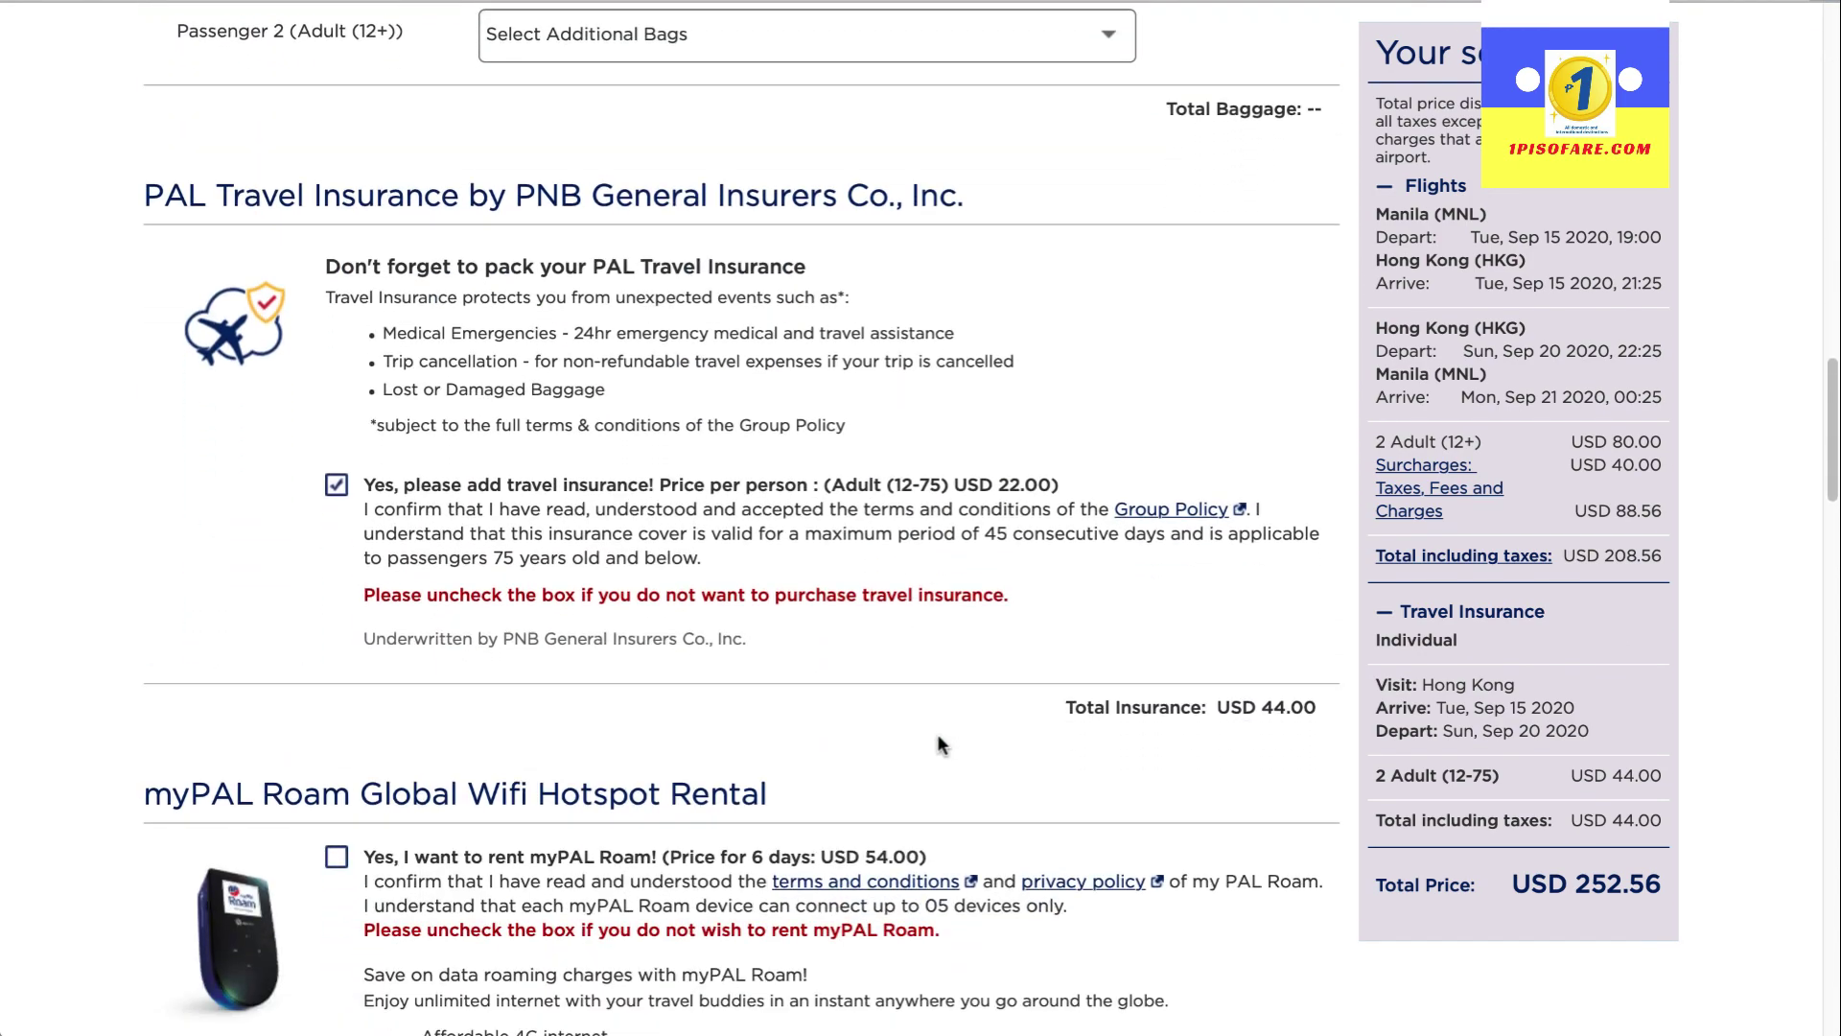
scroll(940, 745, down, 1)
drag(159, 165, 468, 165)
click(202, 496)
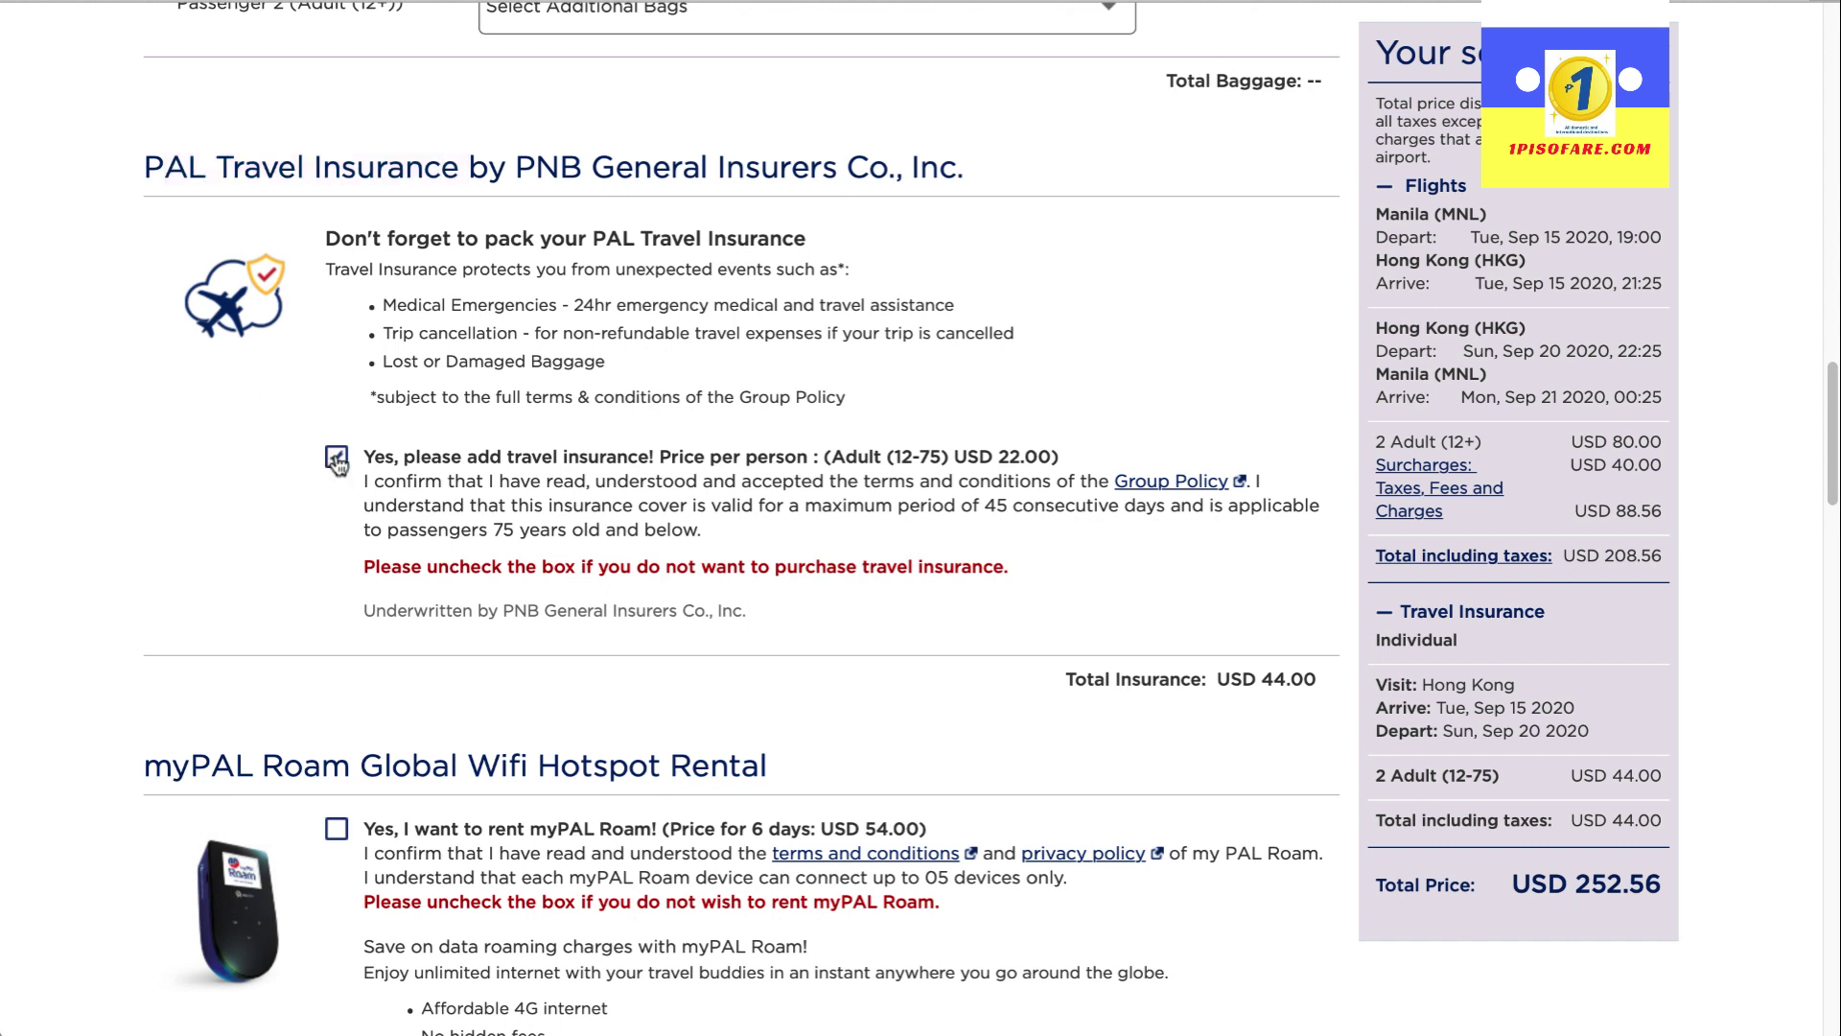
click(336, 458)
drag(1666, 632, 1497, 622)
click(1711, 638)
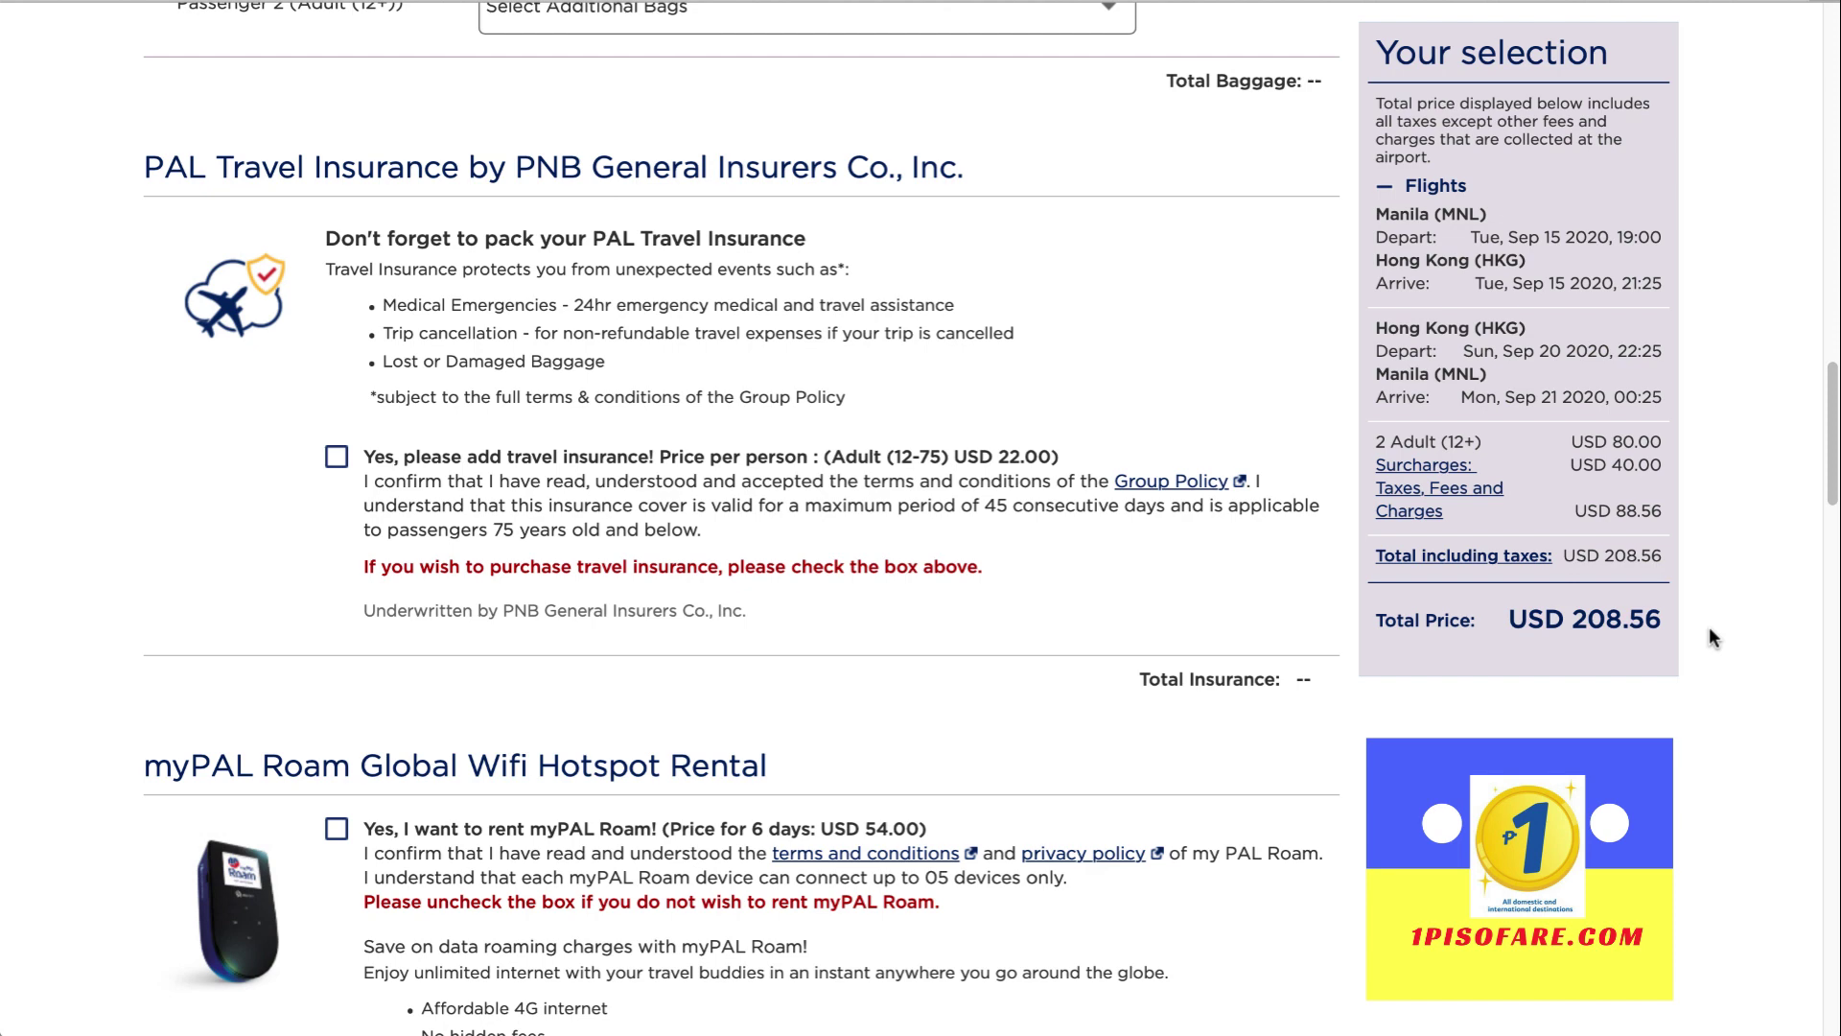
scroll(1708, 625, up, 8)
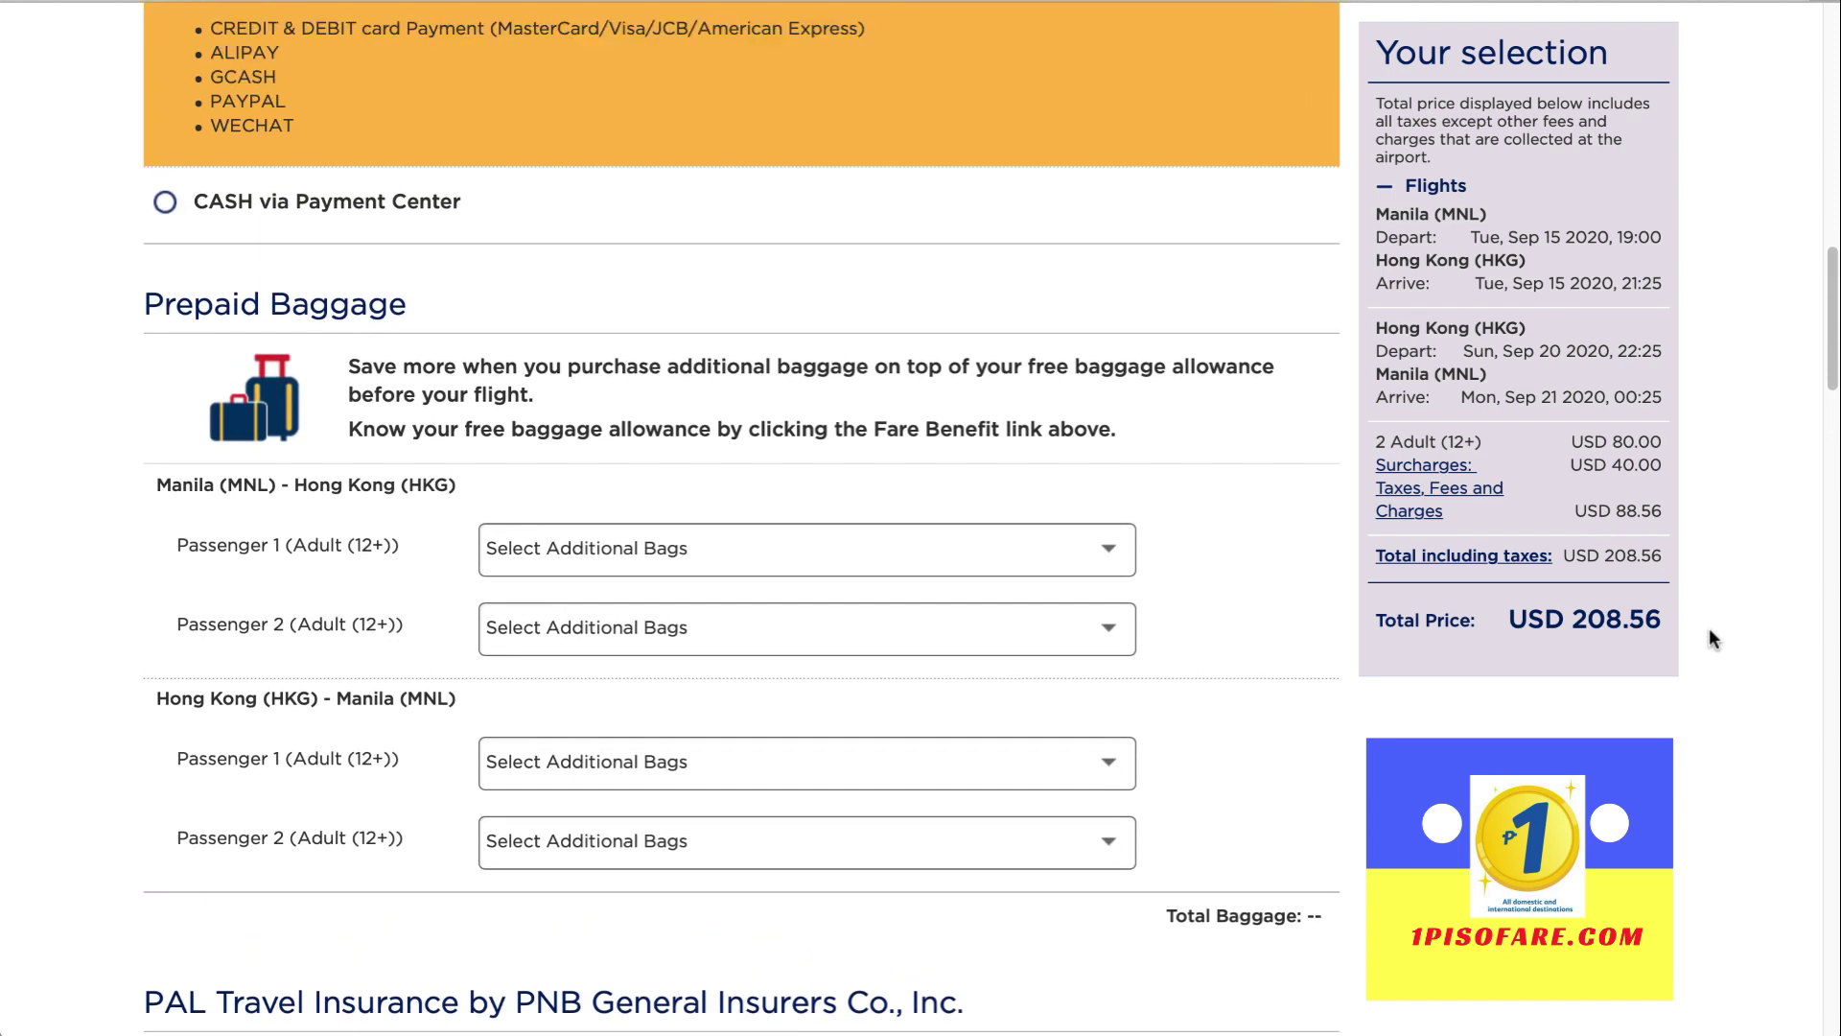
scroll(1709, 633, up, 10)
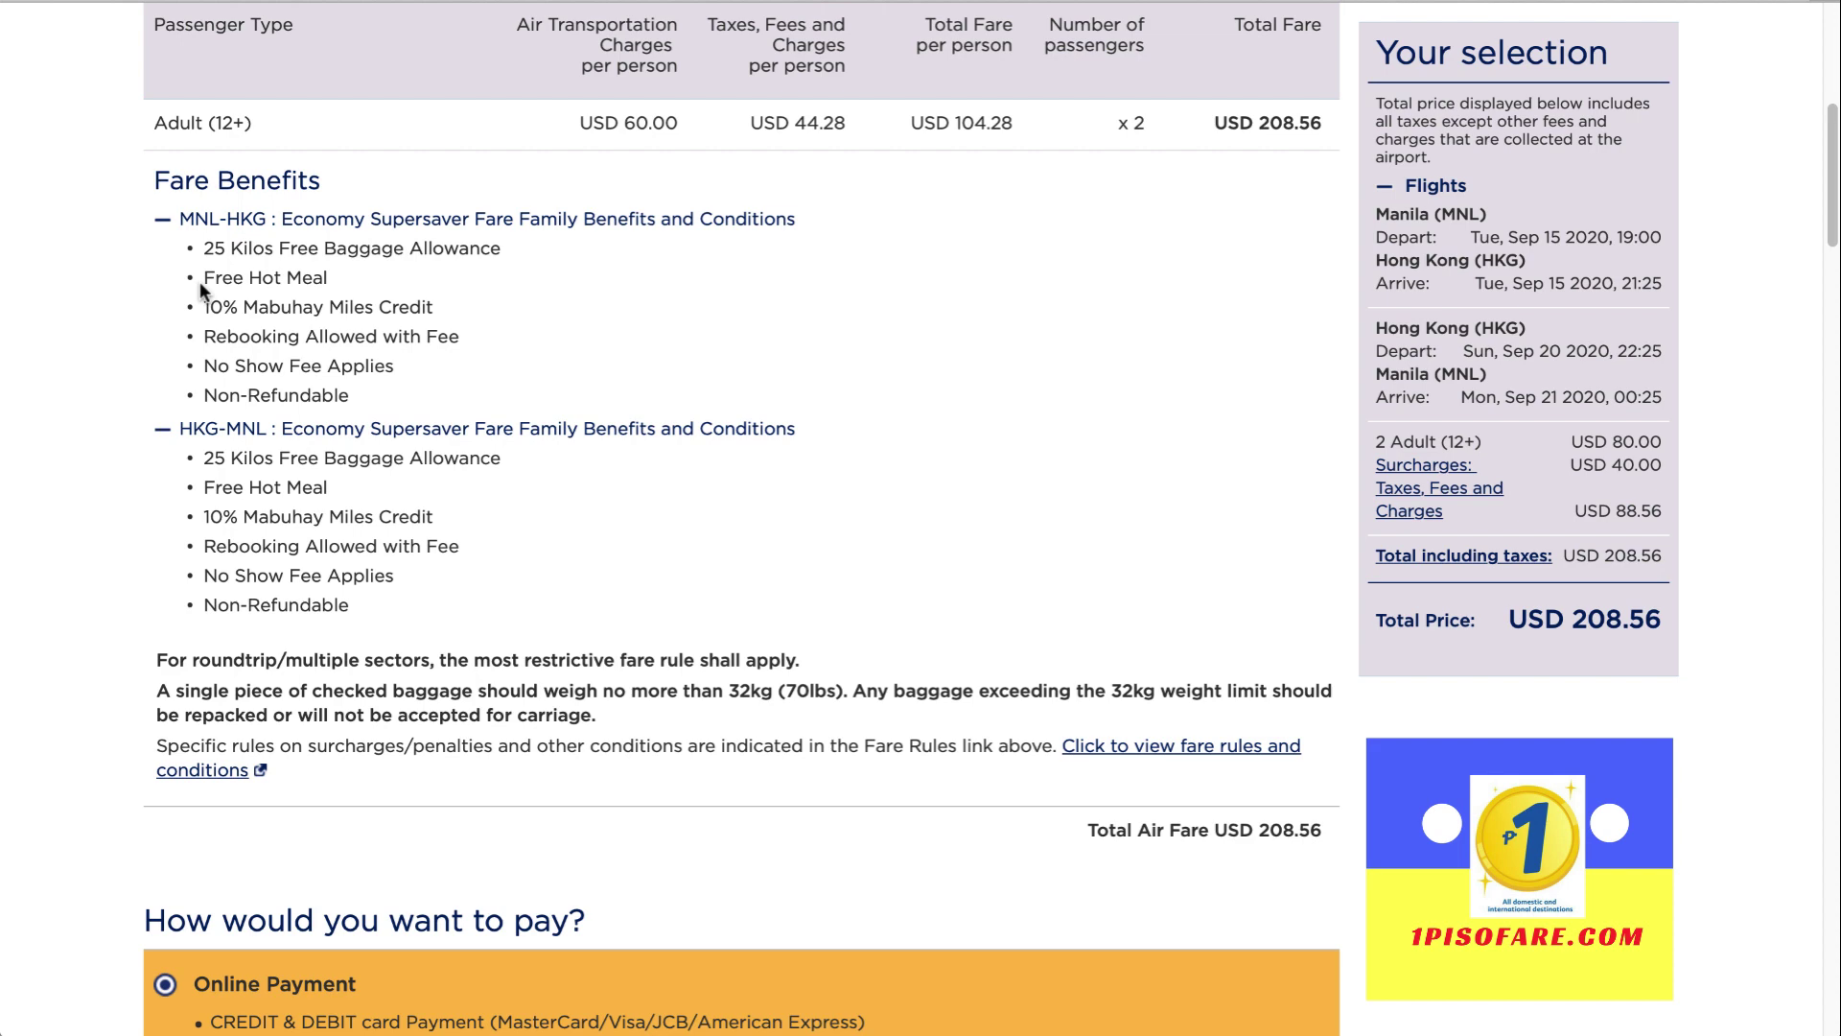
scroll(523, 492, down, 4)
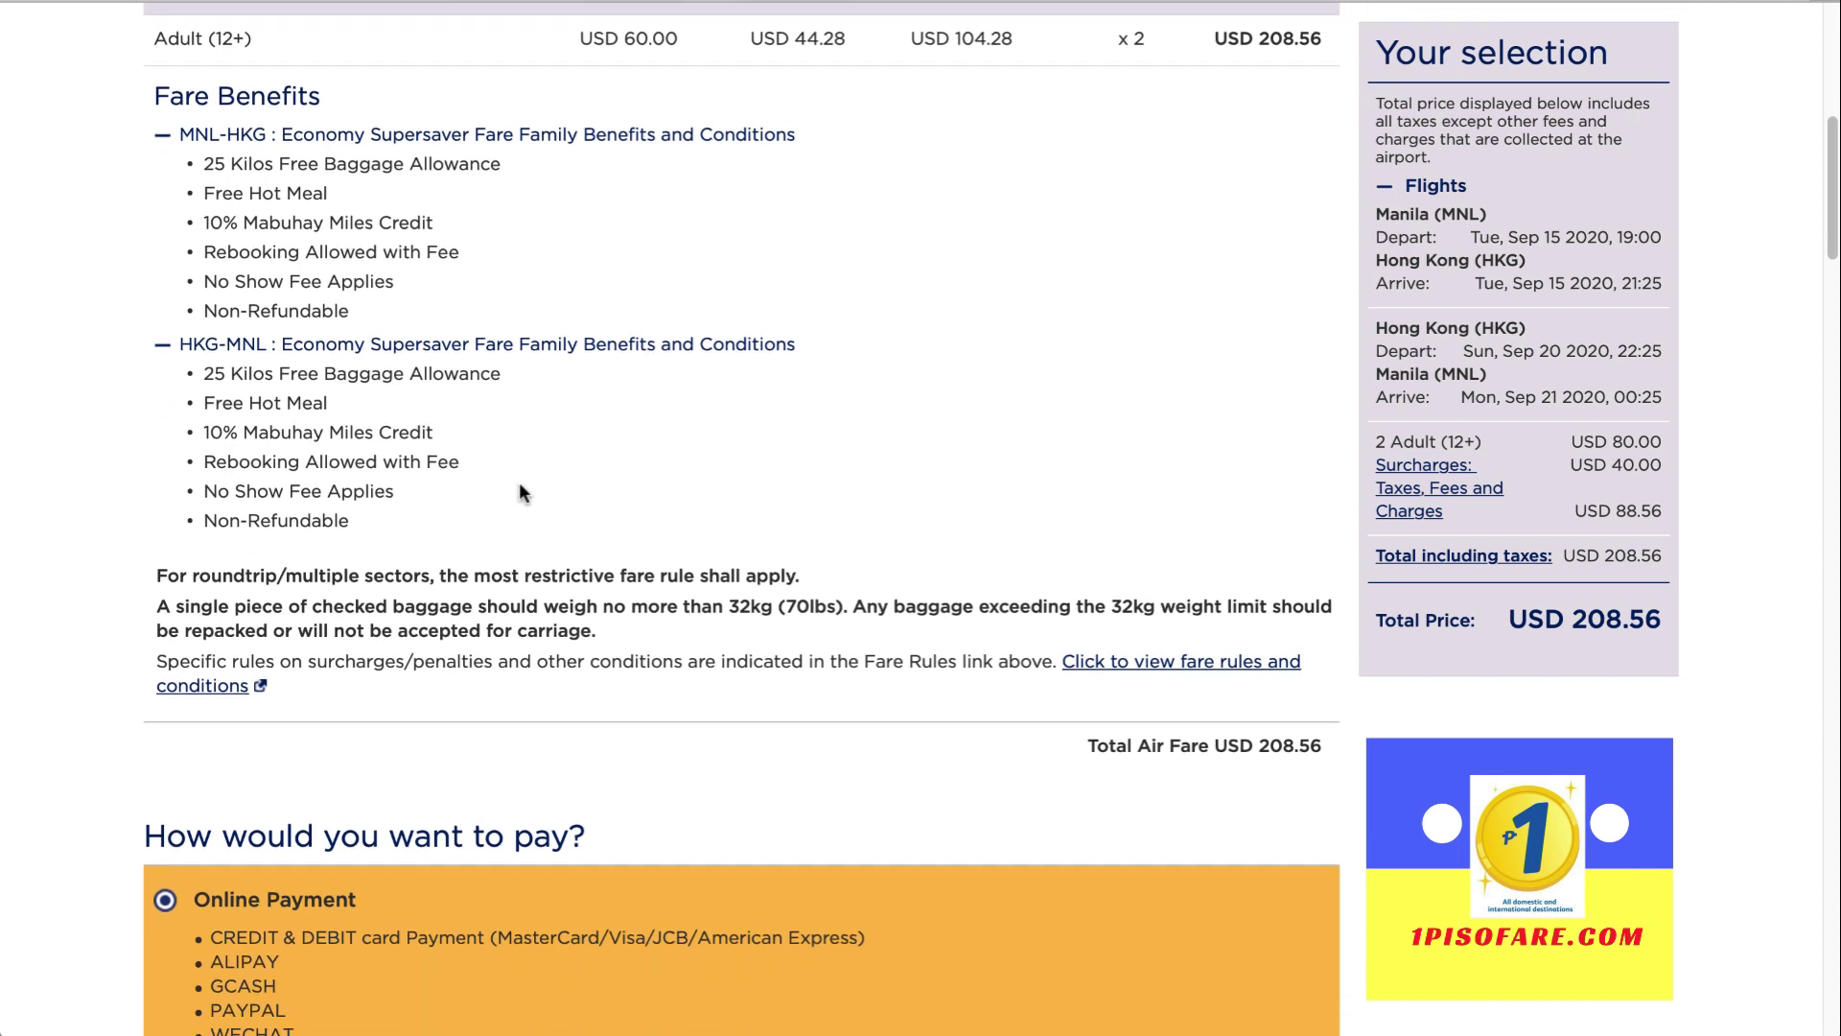
scroll(523, 492, down, 1)
drag(587, 470, 158, 448)
click(201, 407)
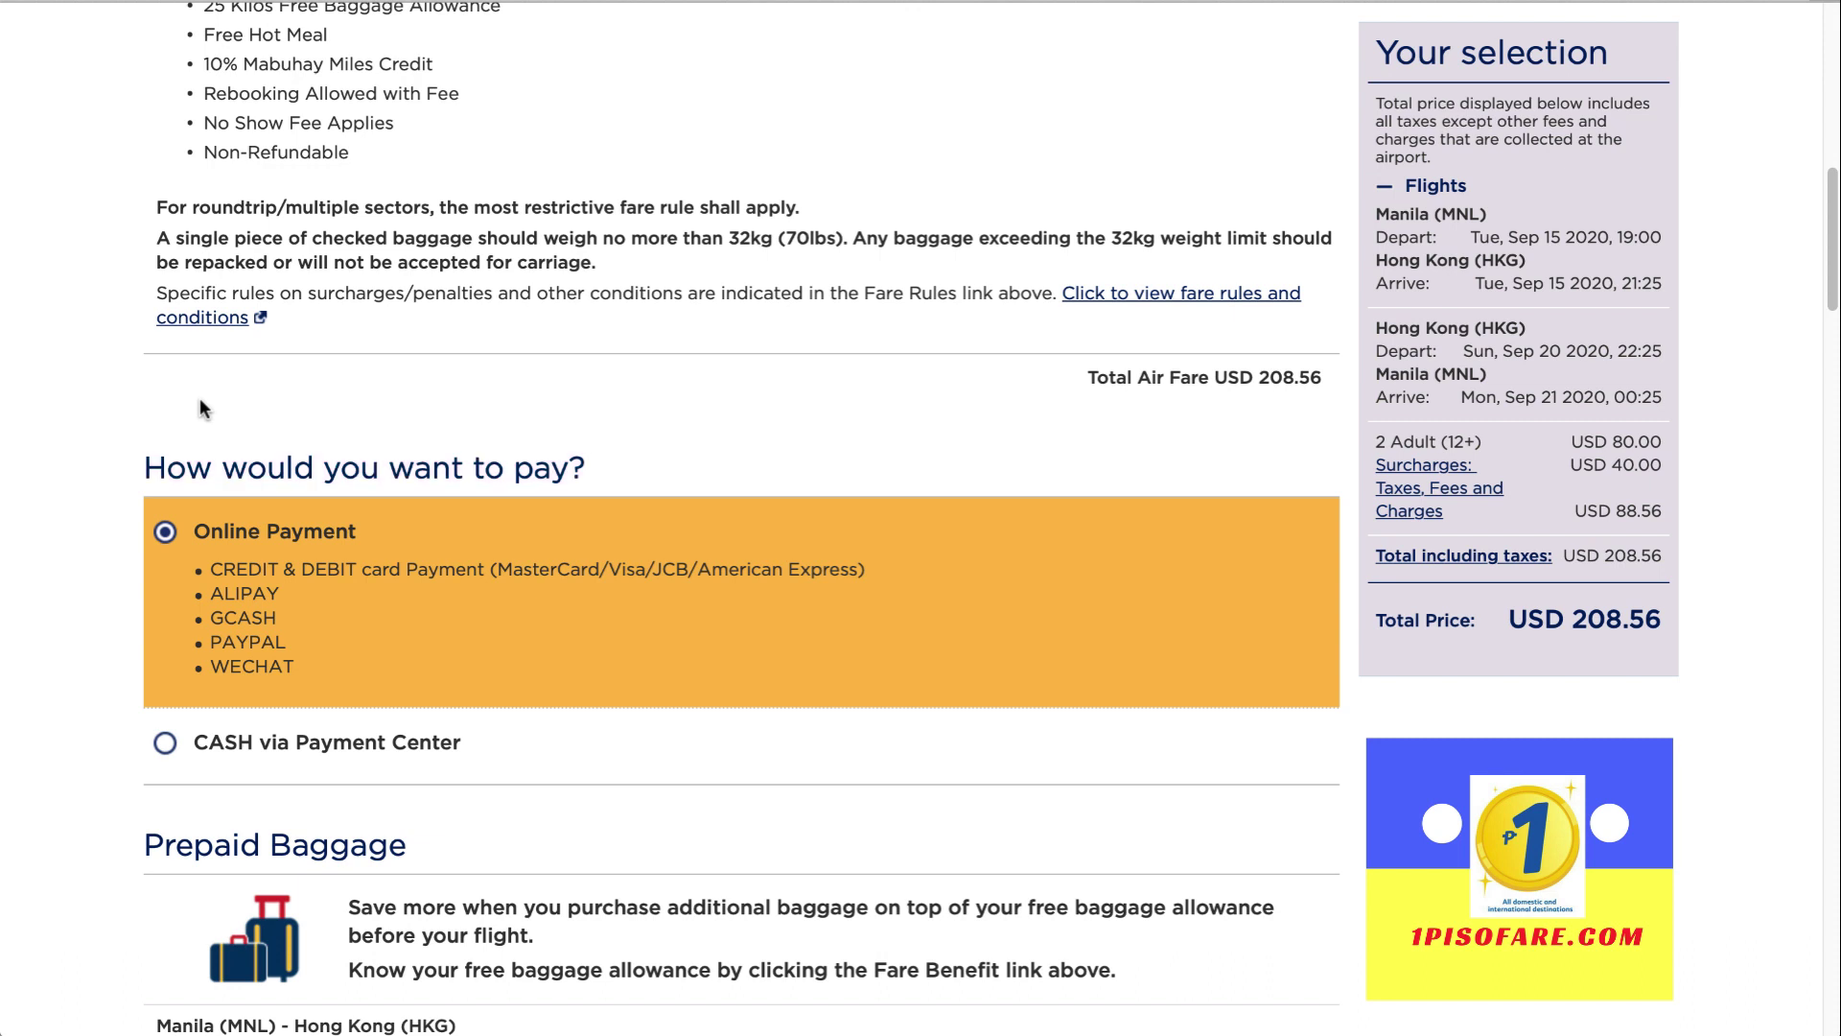
scroll(216, 450, down, 1)
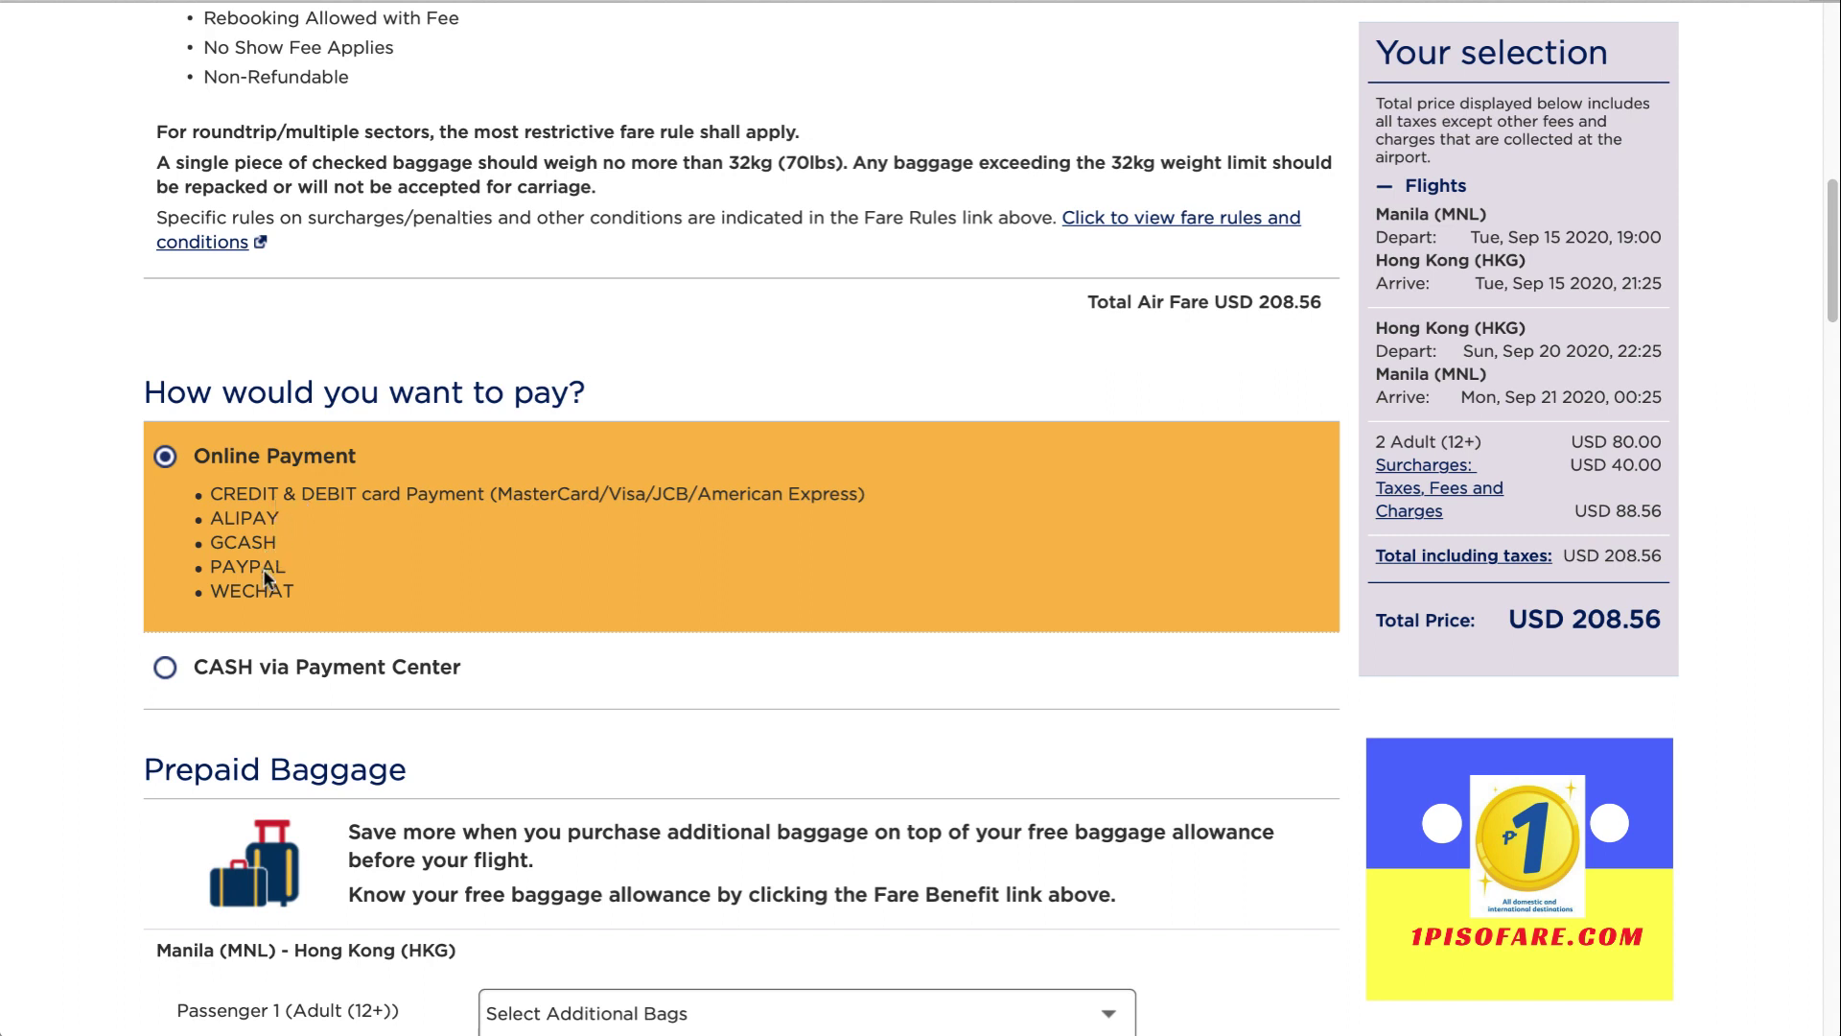
scroll(267, 595, down, 3)
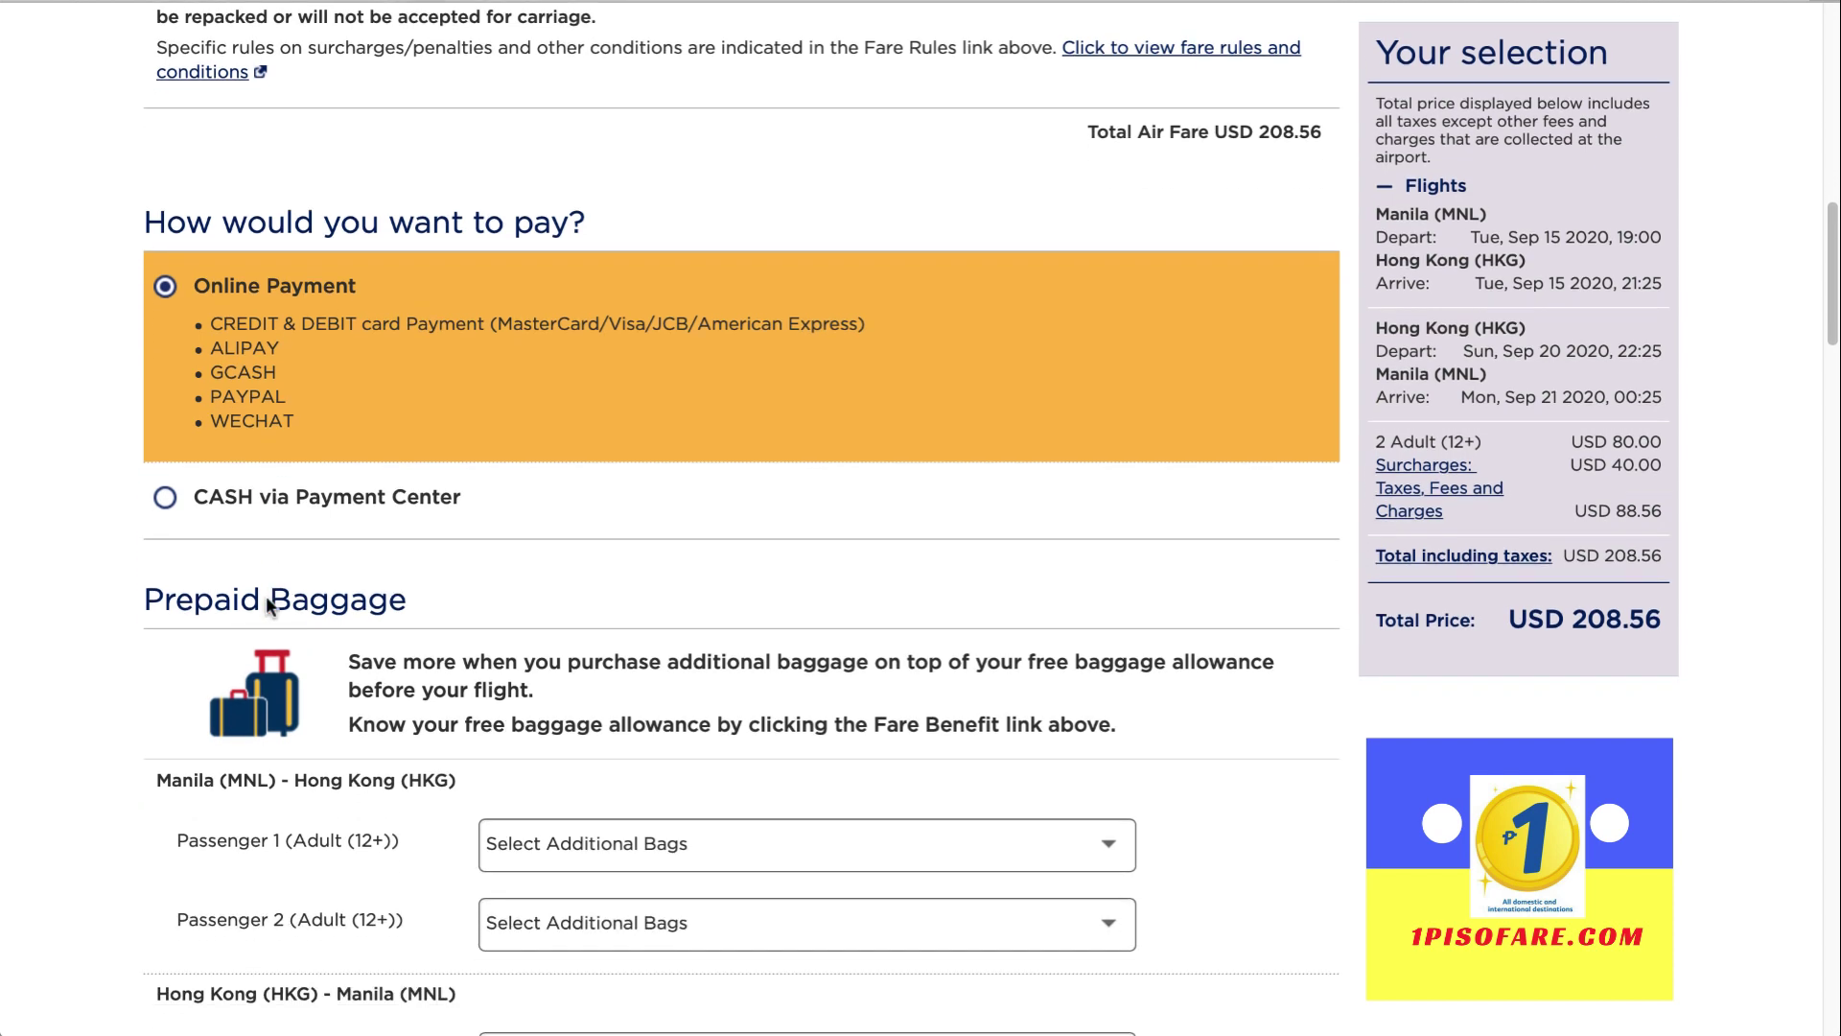
scroll(309, 451, down, 2)
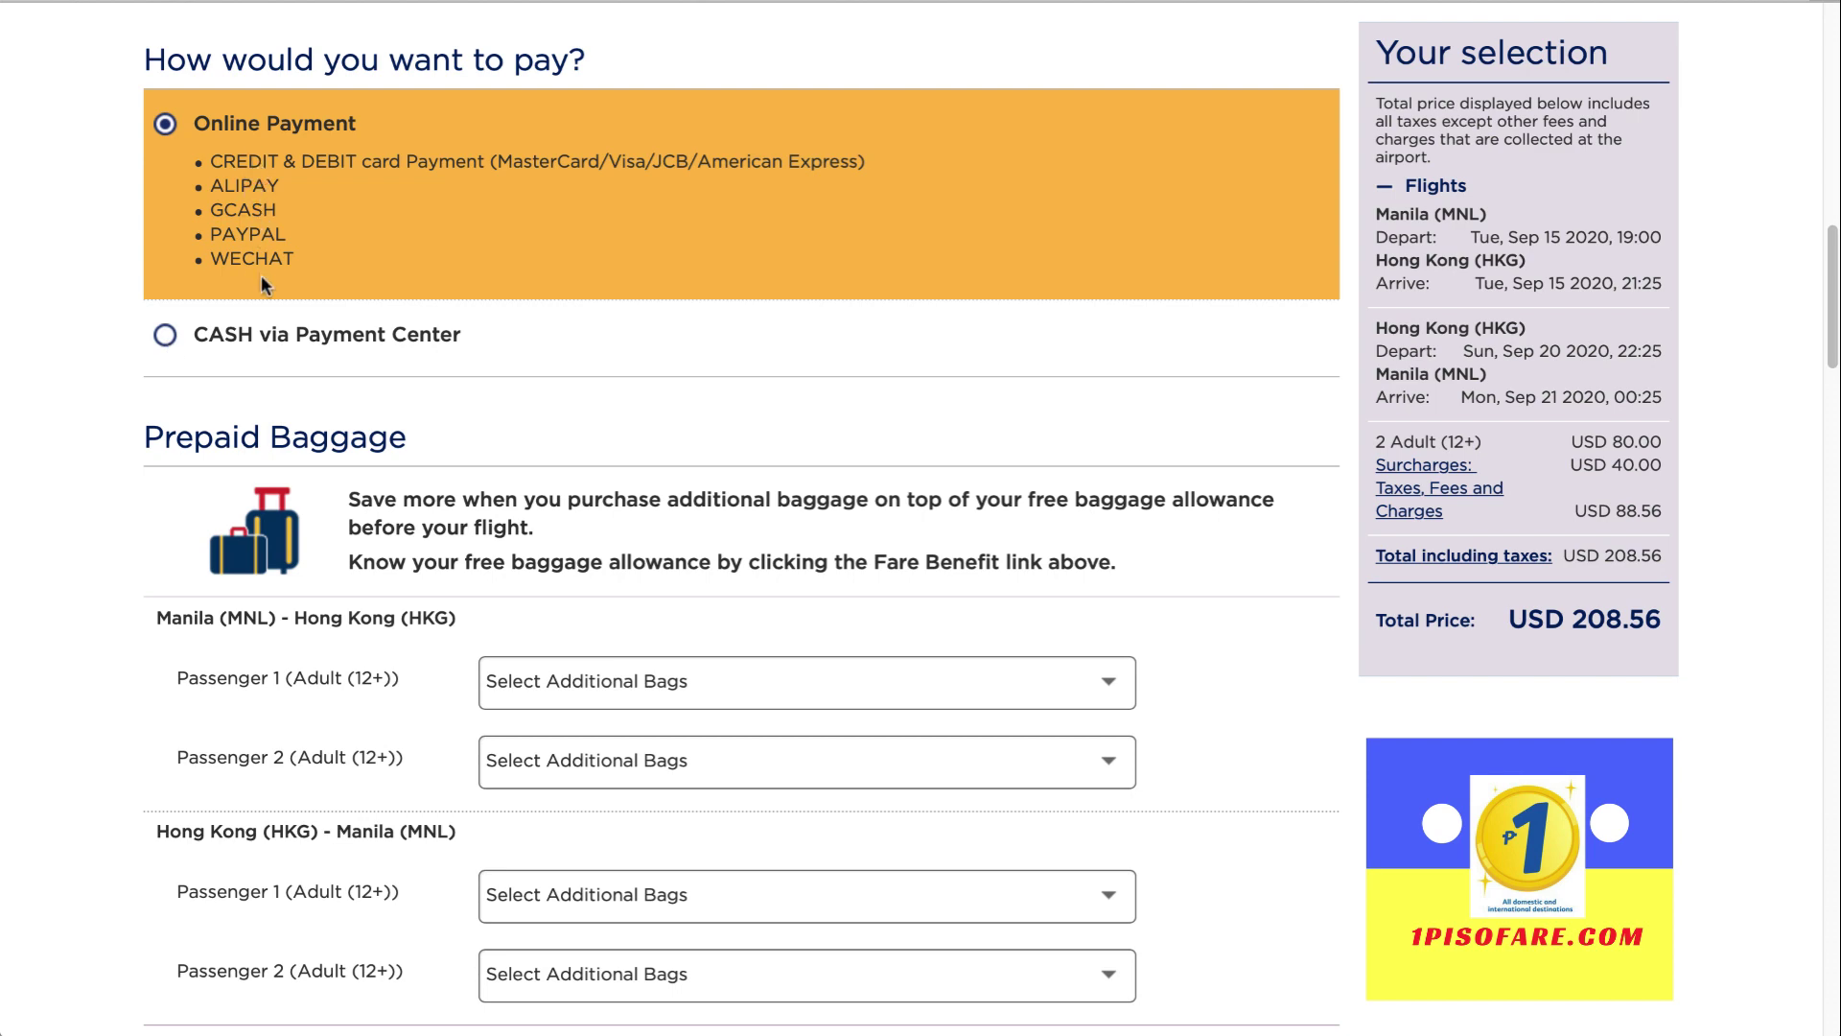
Pay with CASH via Payment Center, accept the Terms & Conditions, and go to passenger details
click(171, 343)
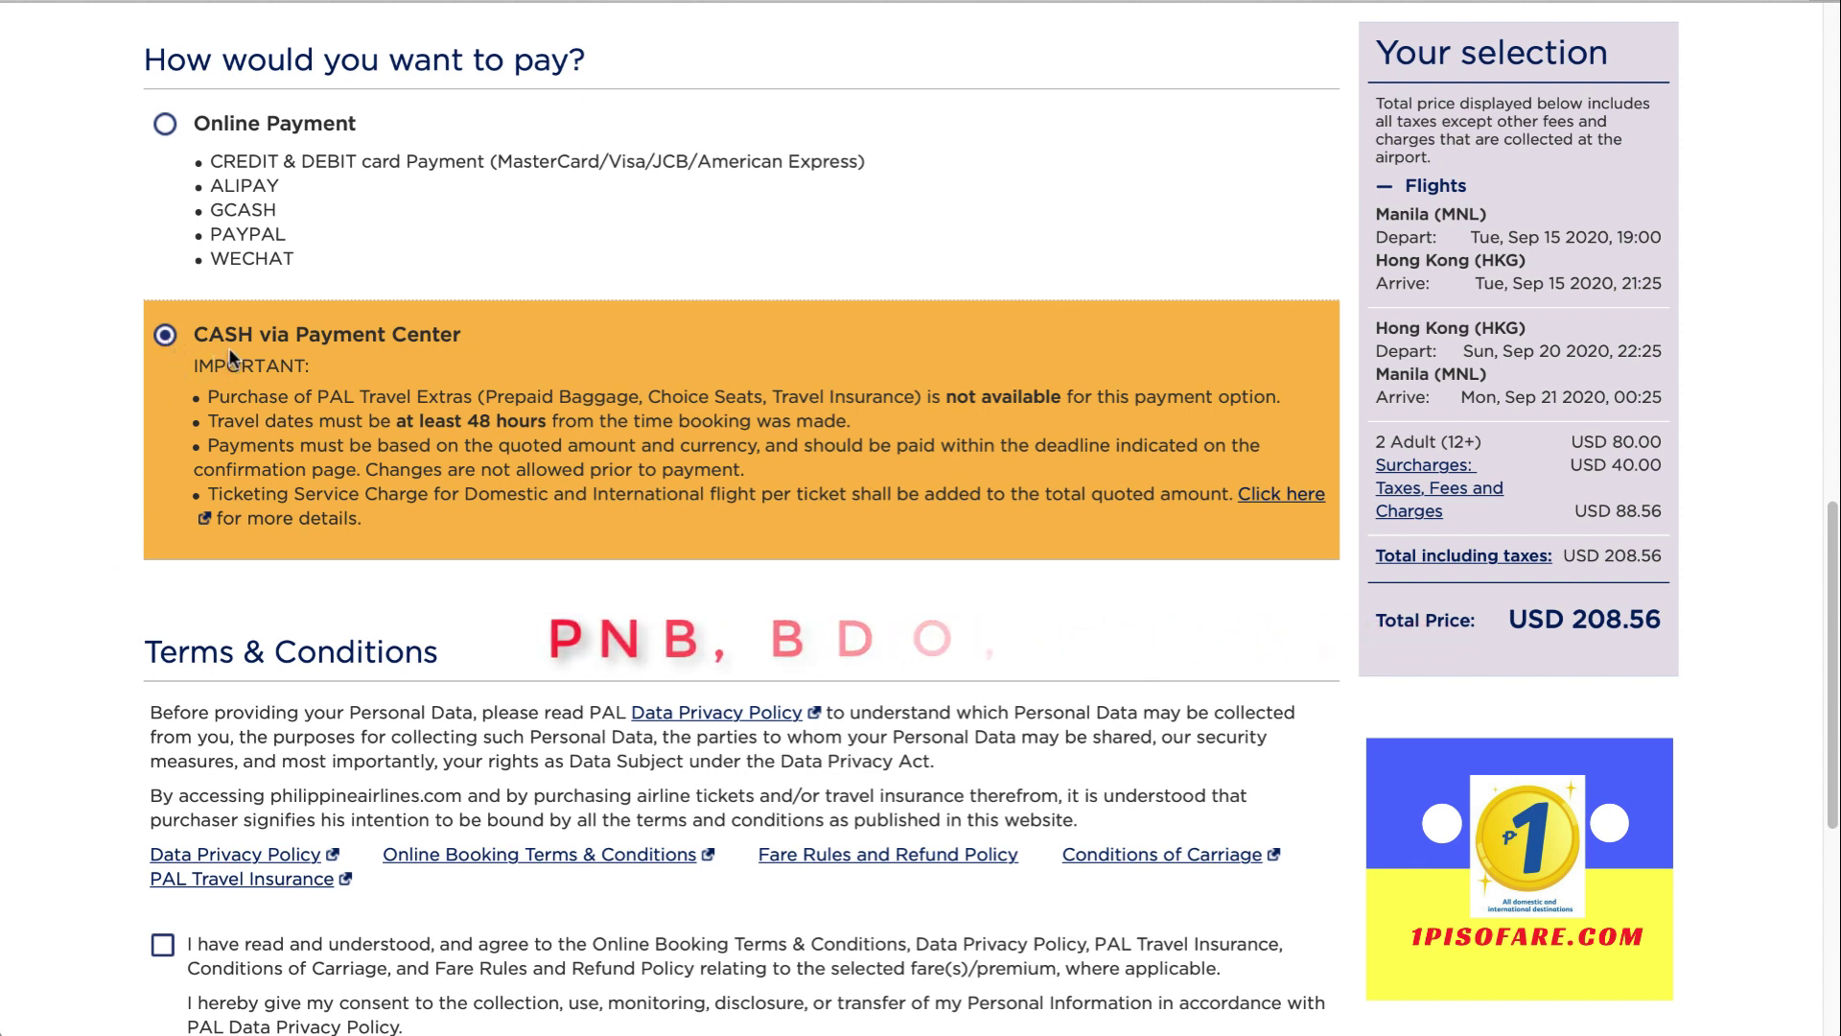
drag(190, 337, 467, 333)
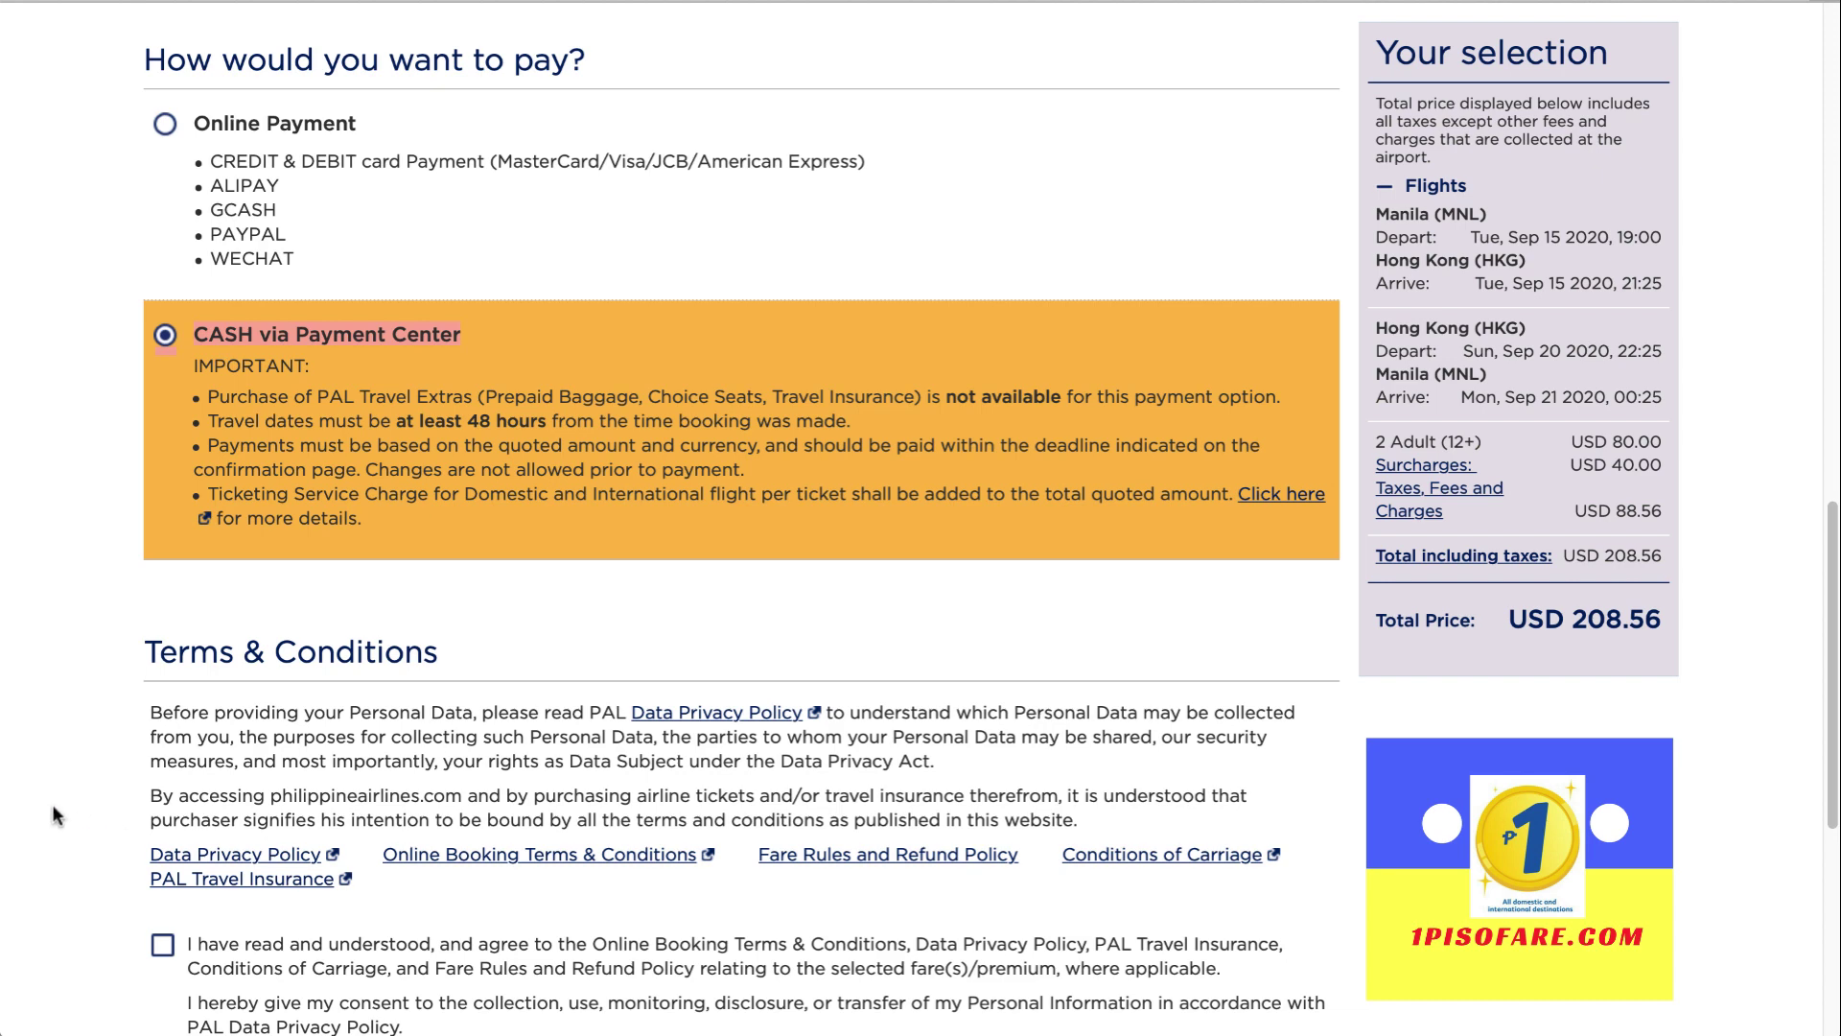
scroll(57, 817, down, 2)
click(162, 836)
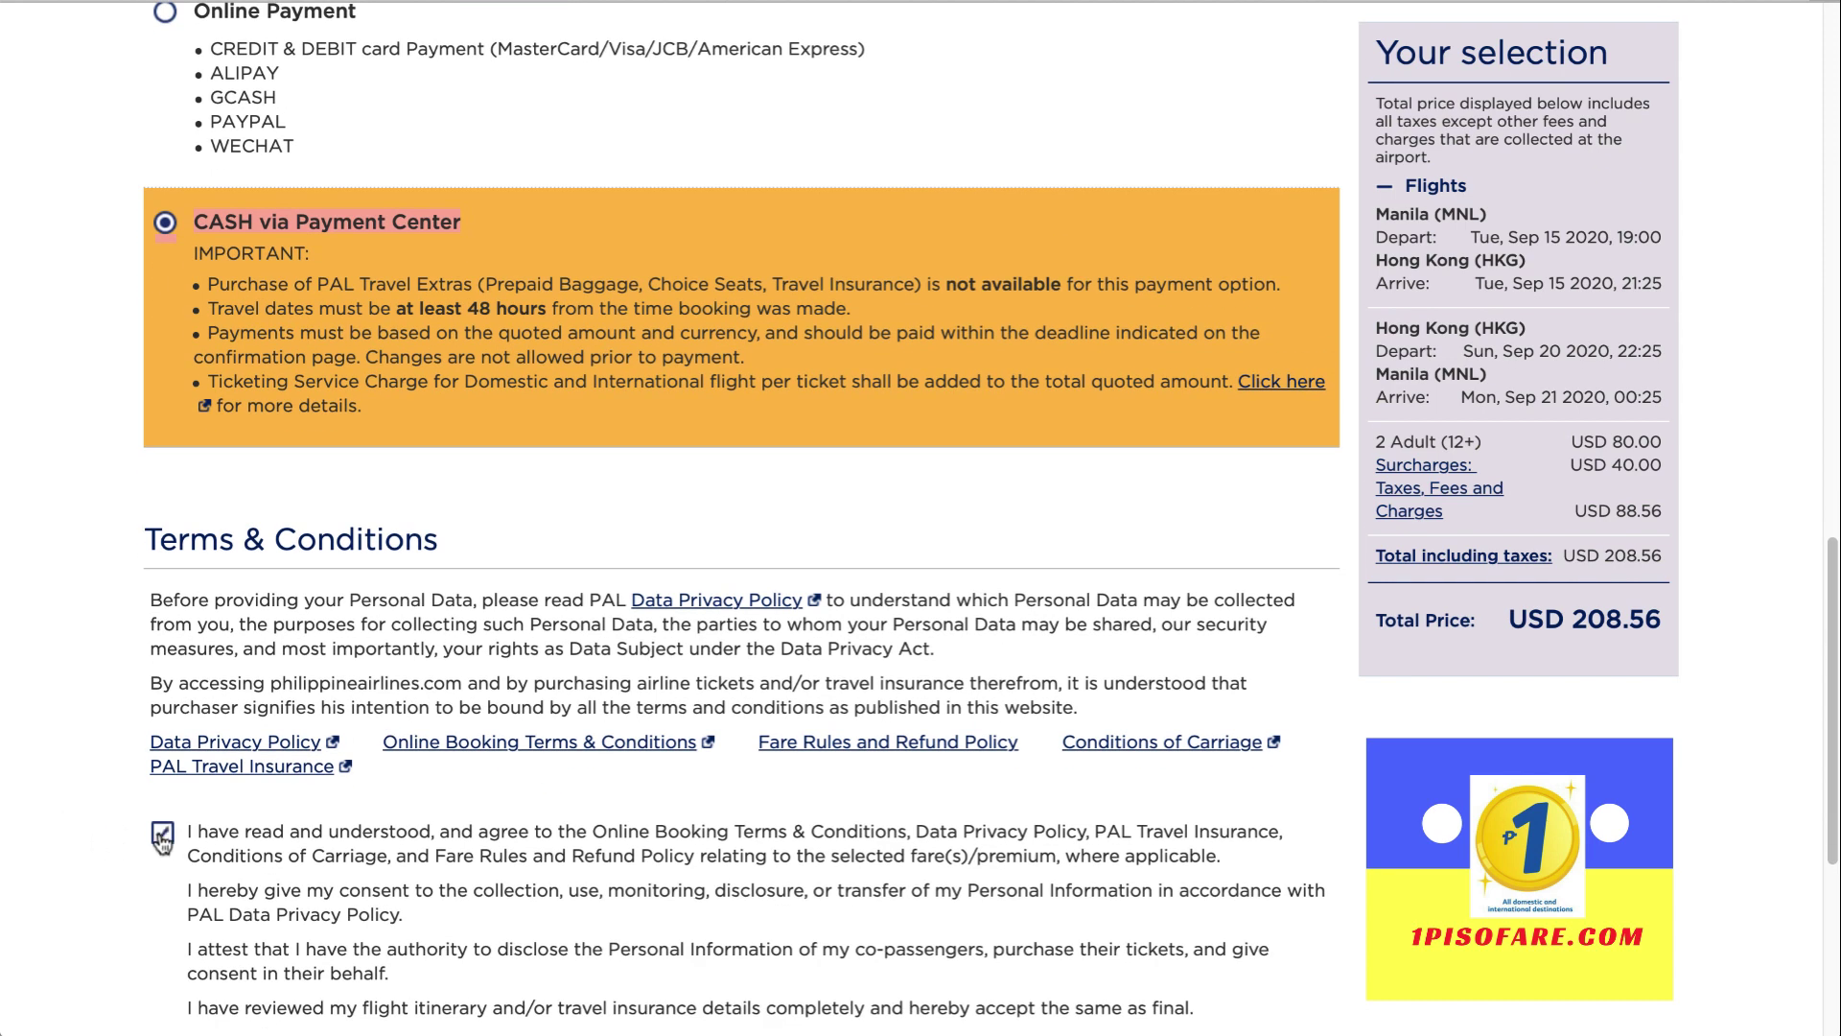
scroll(15, 826, down, 3)
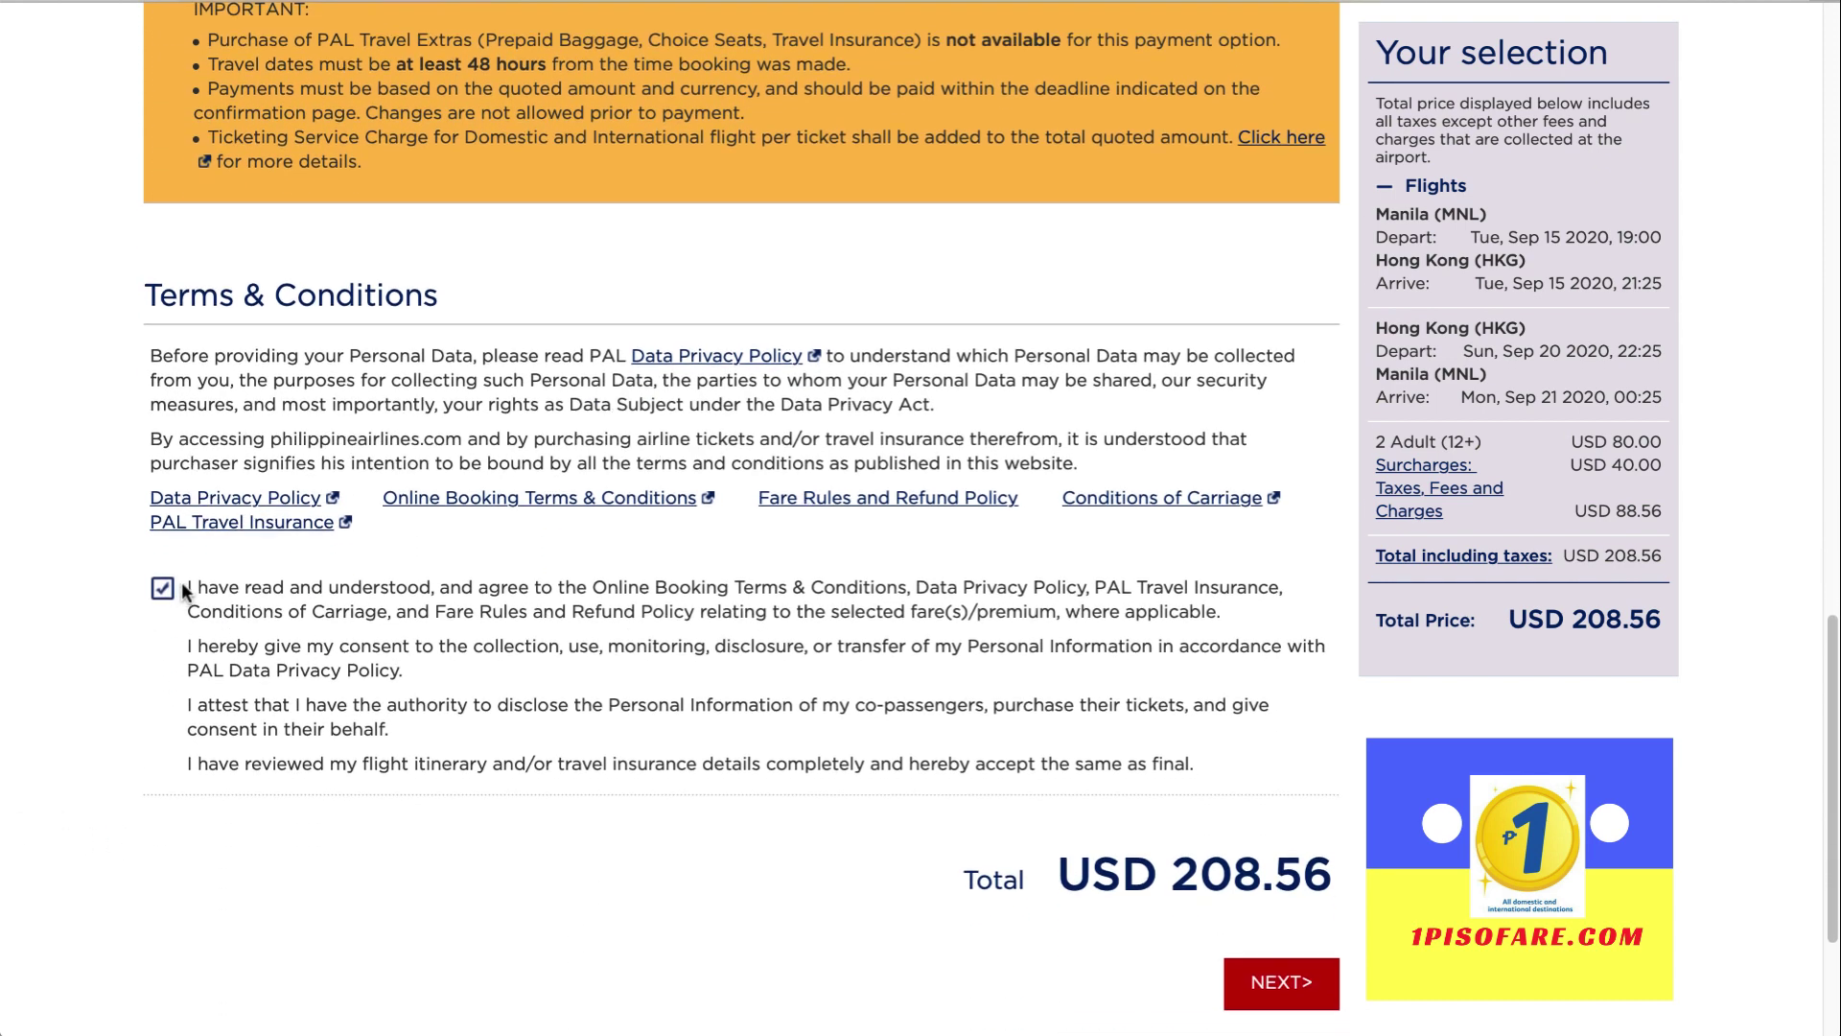
click(1278, 987)
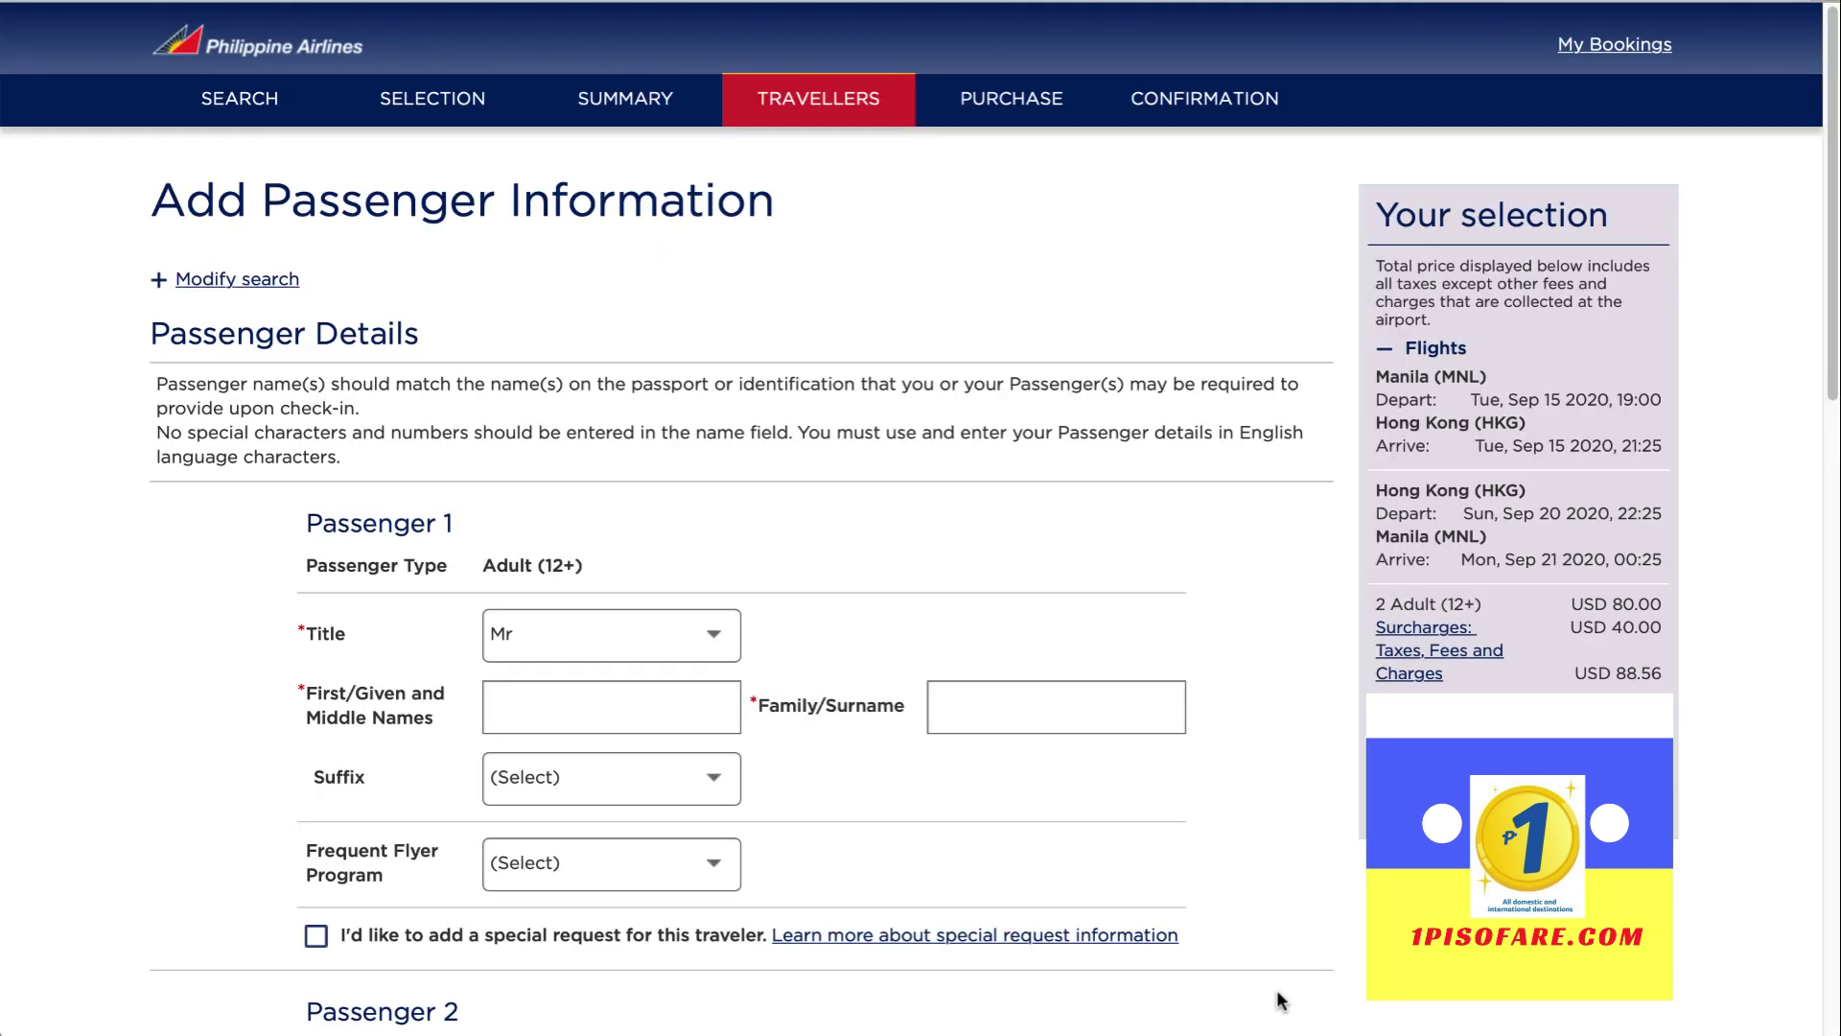
Enter the first adult passenger's first name and surname
scroll(1285, 920, down, 4)
scroll(1283, 915, down, 1)
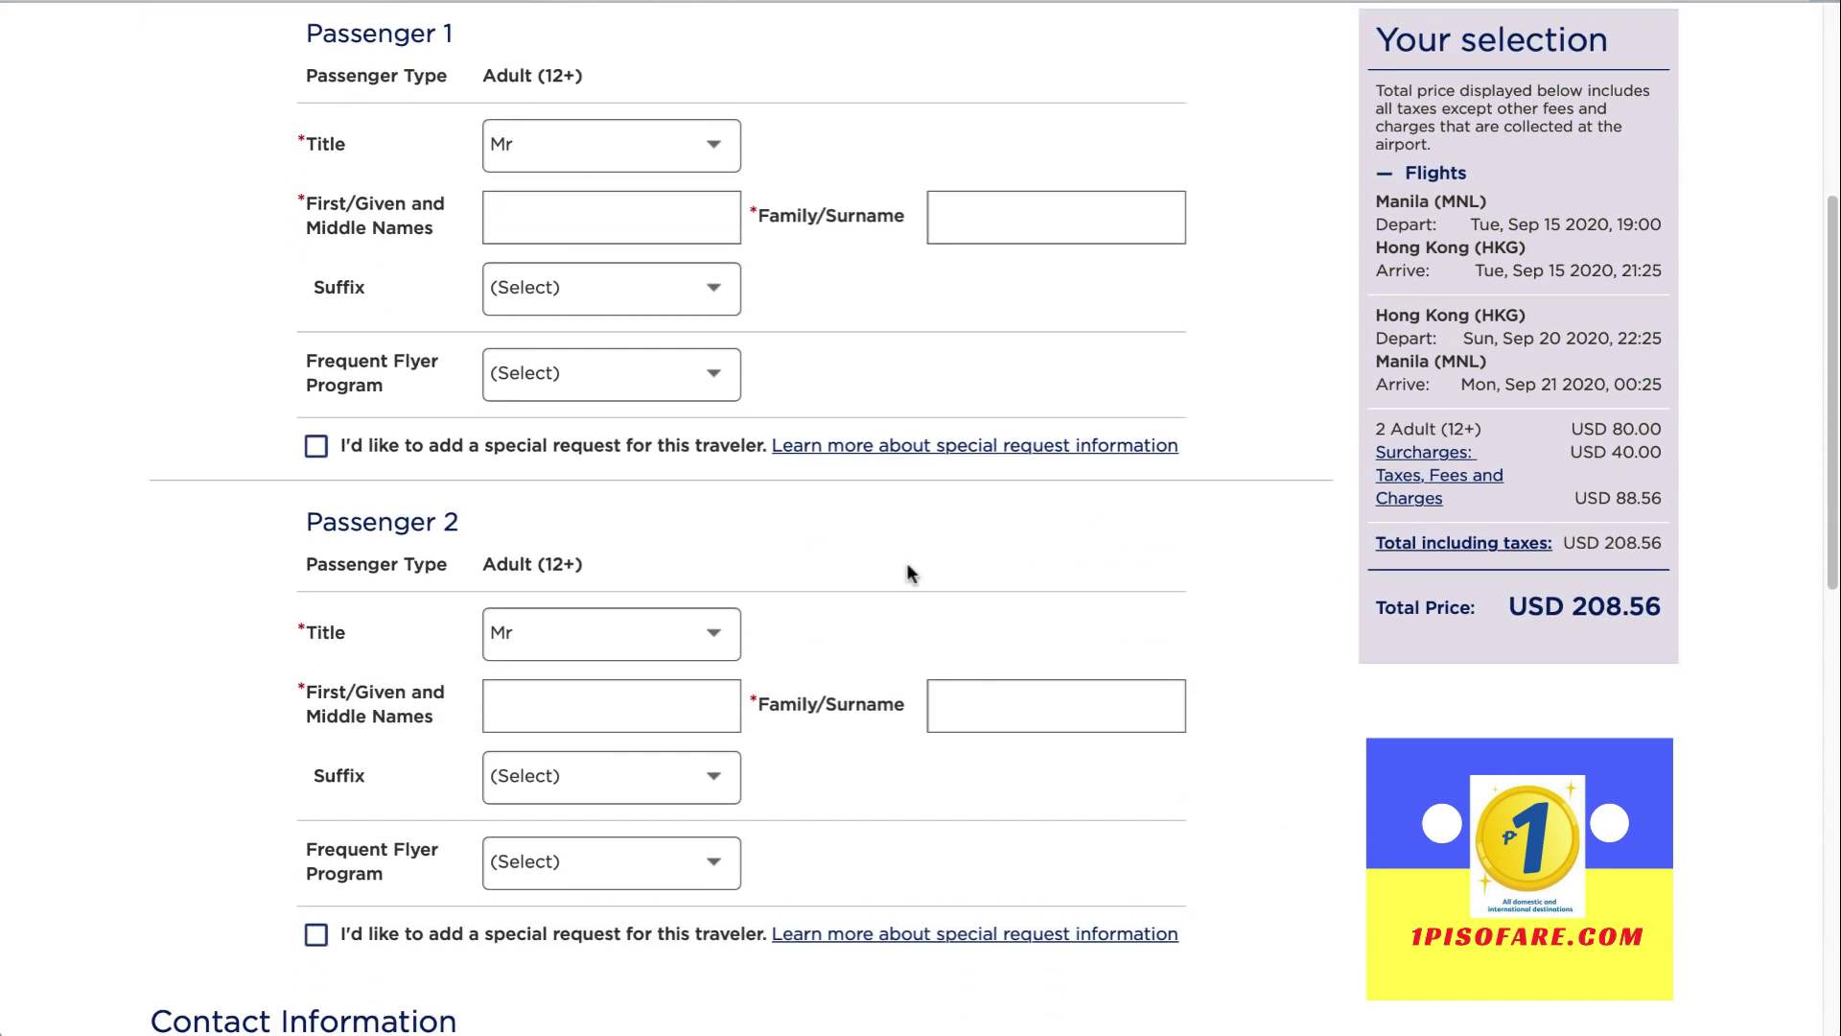
scroll(551, 213, up, 4)
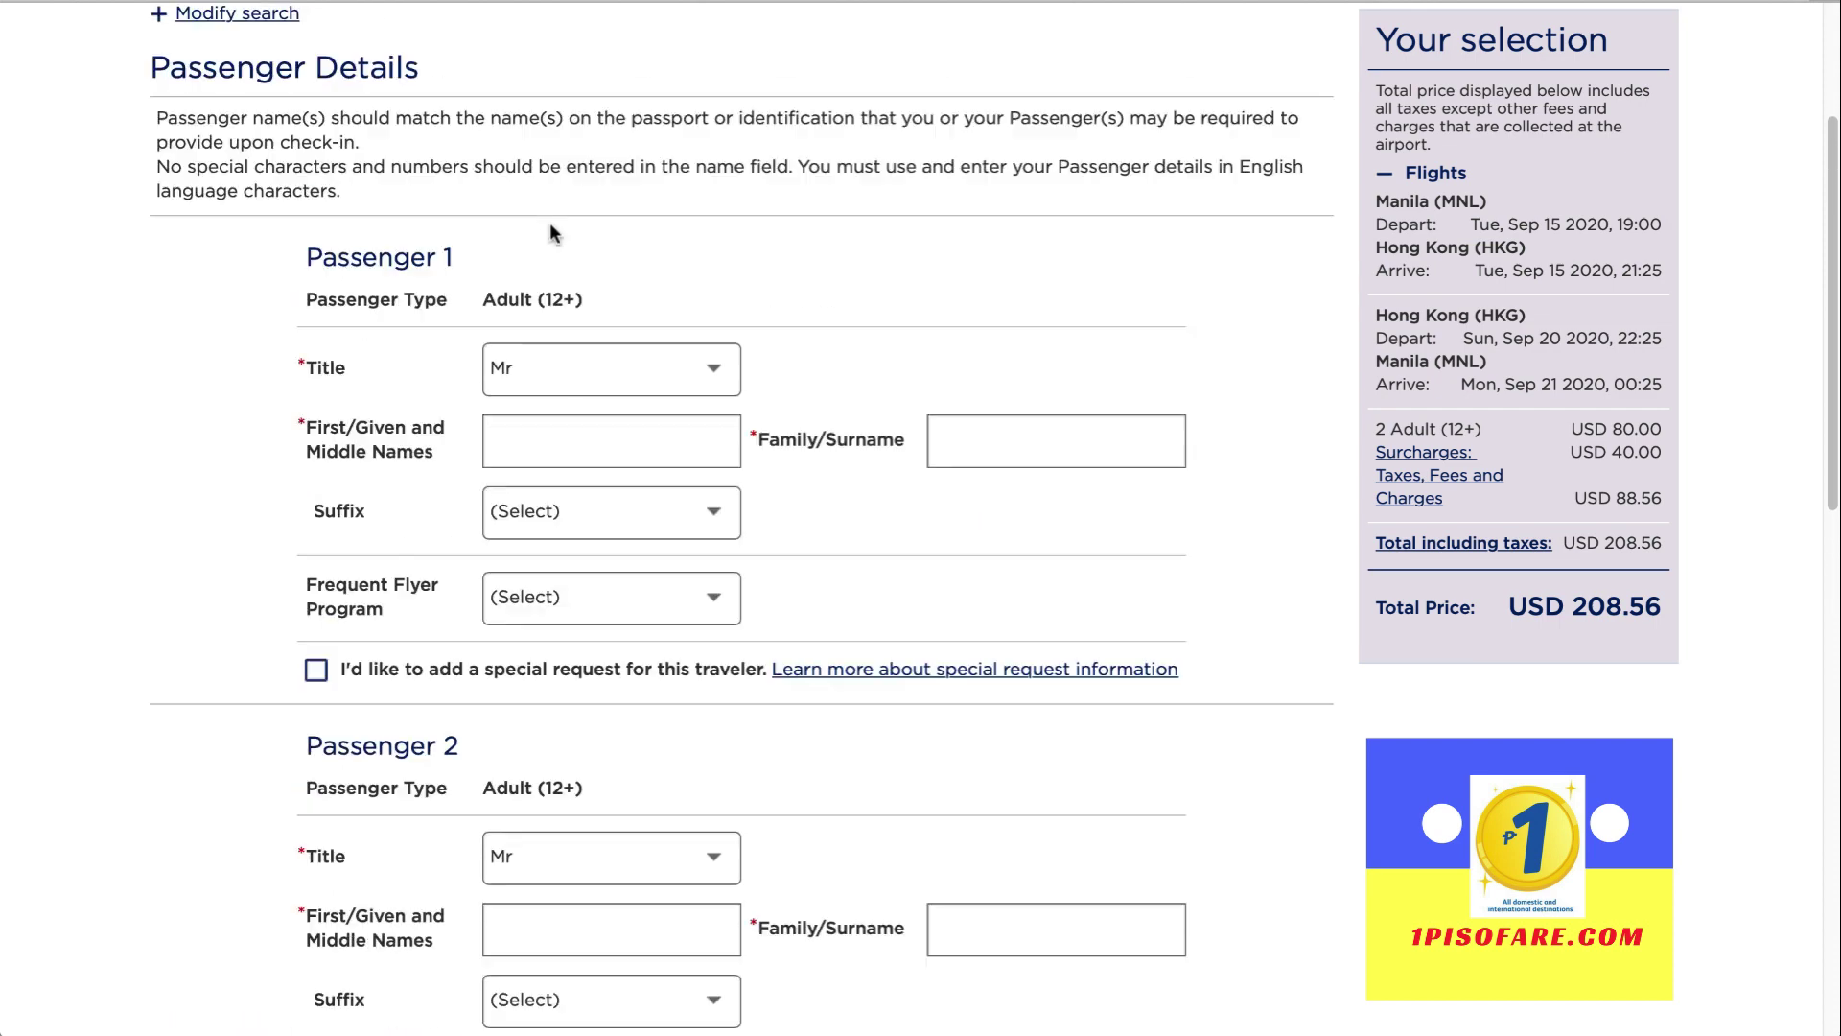
scroll(591, 265, down, 3)
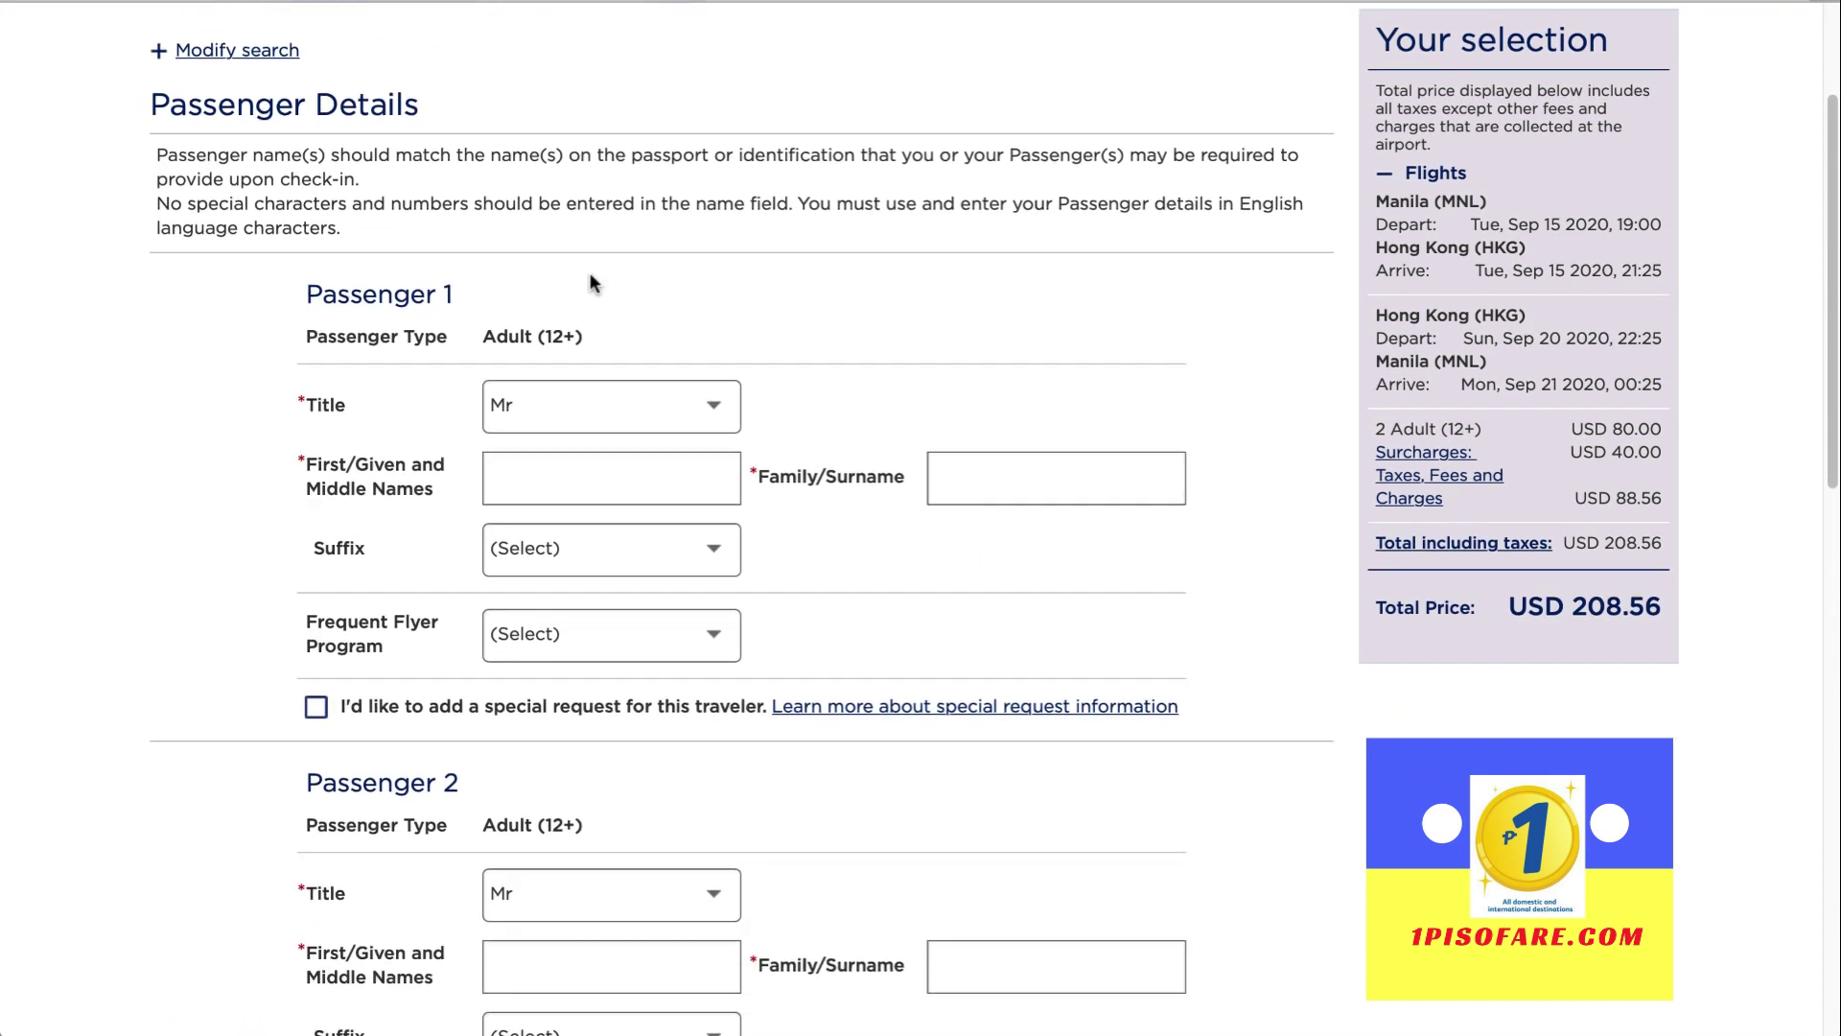
click(616, 347)
click(970, 337)
Enter the second passenger's first name and surname, capitalising the first name's initial
scroll(886, 623, down, 3)
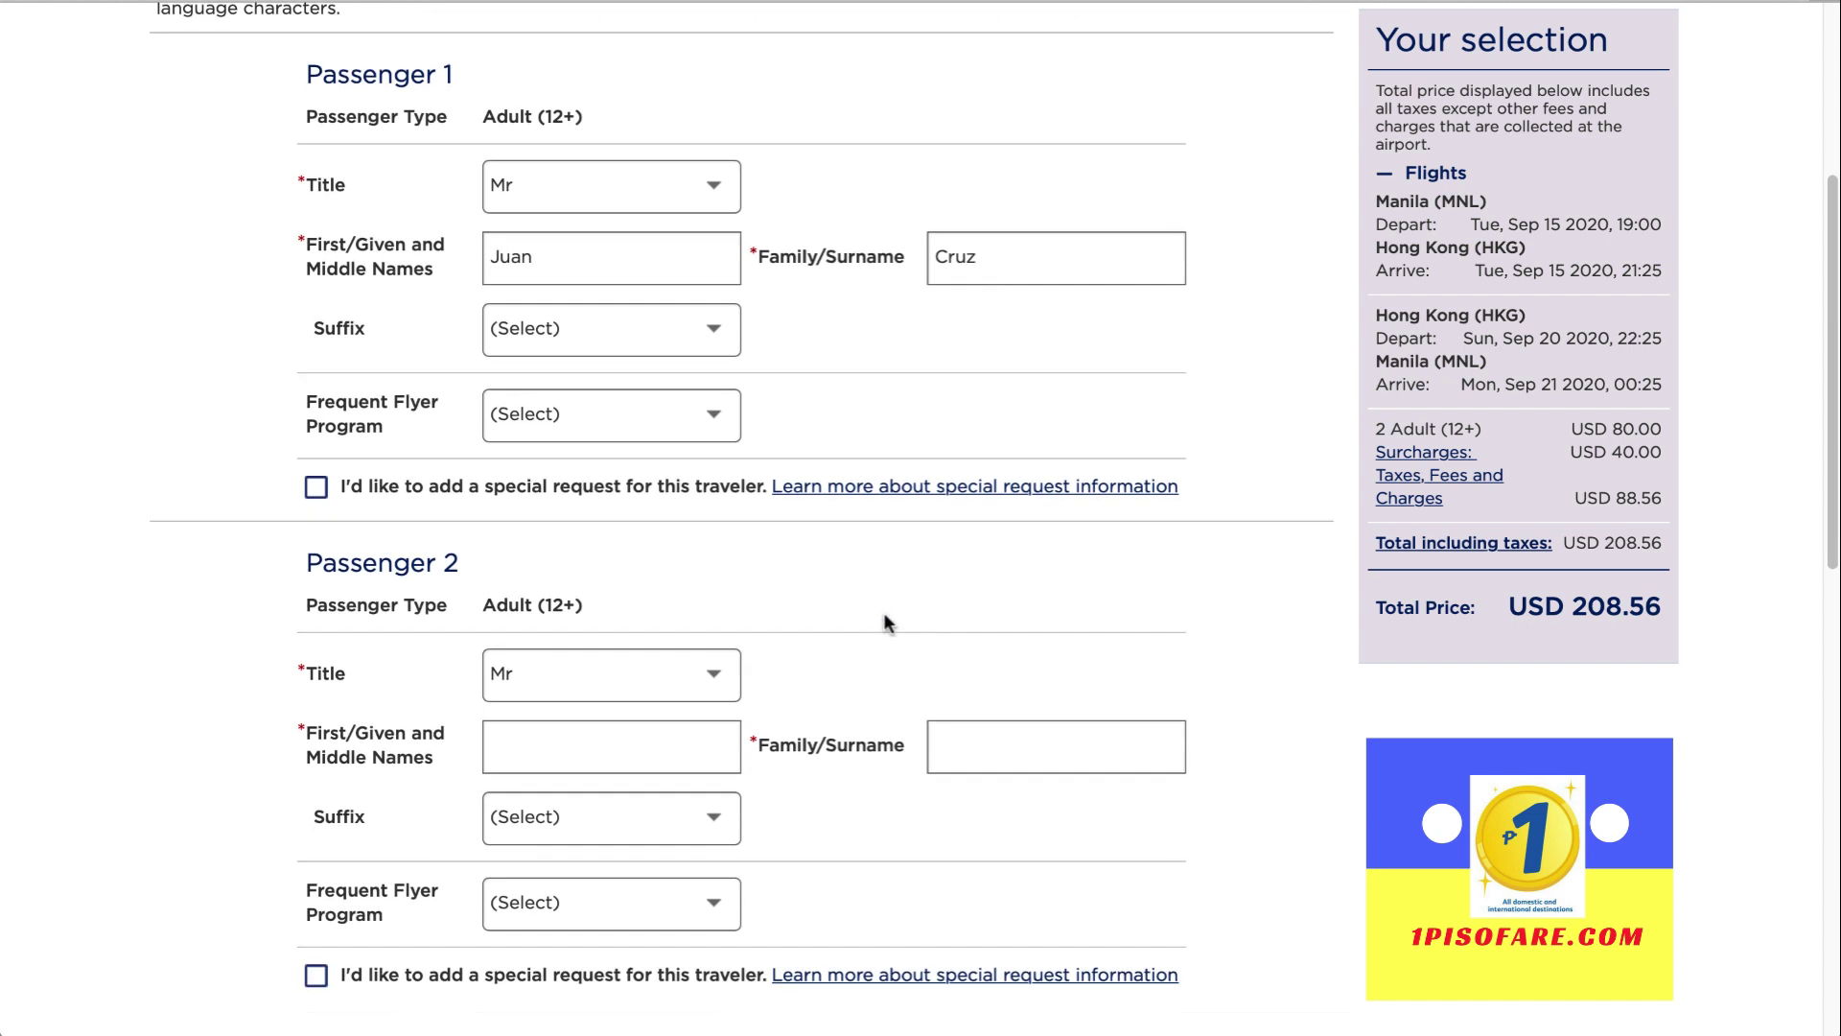
click(605, 585)
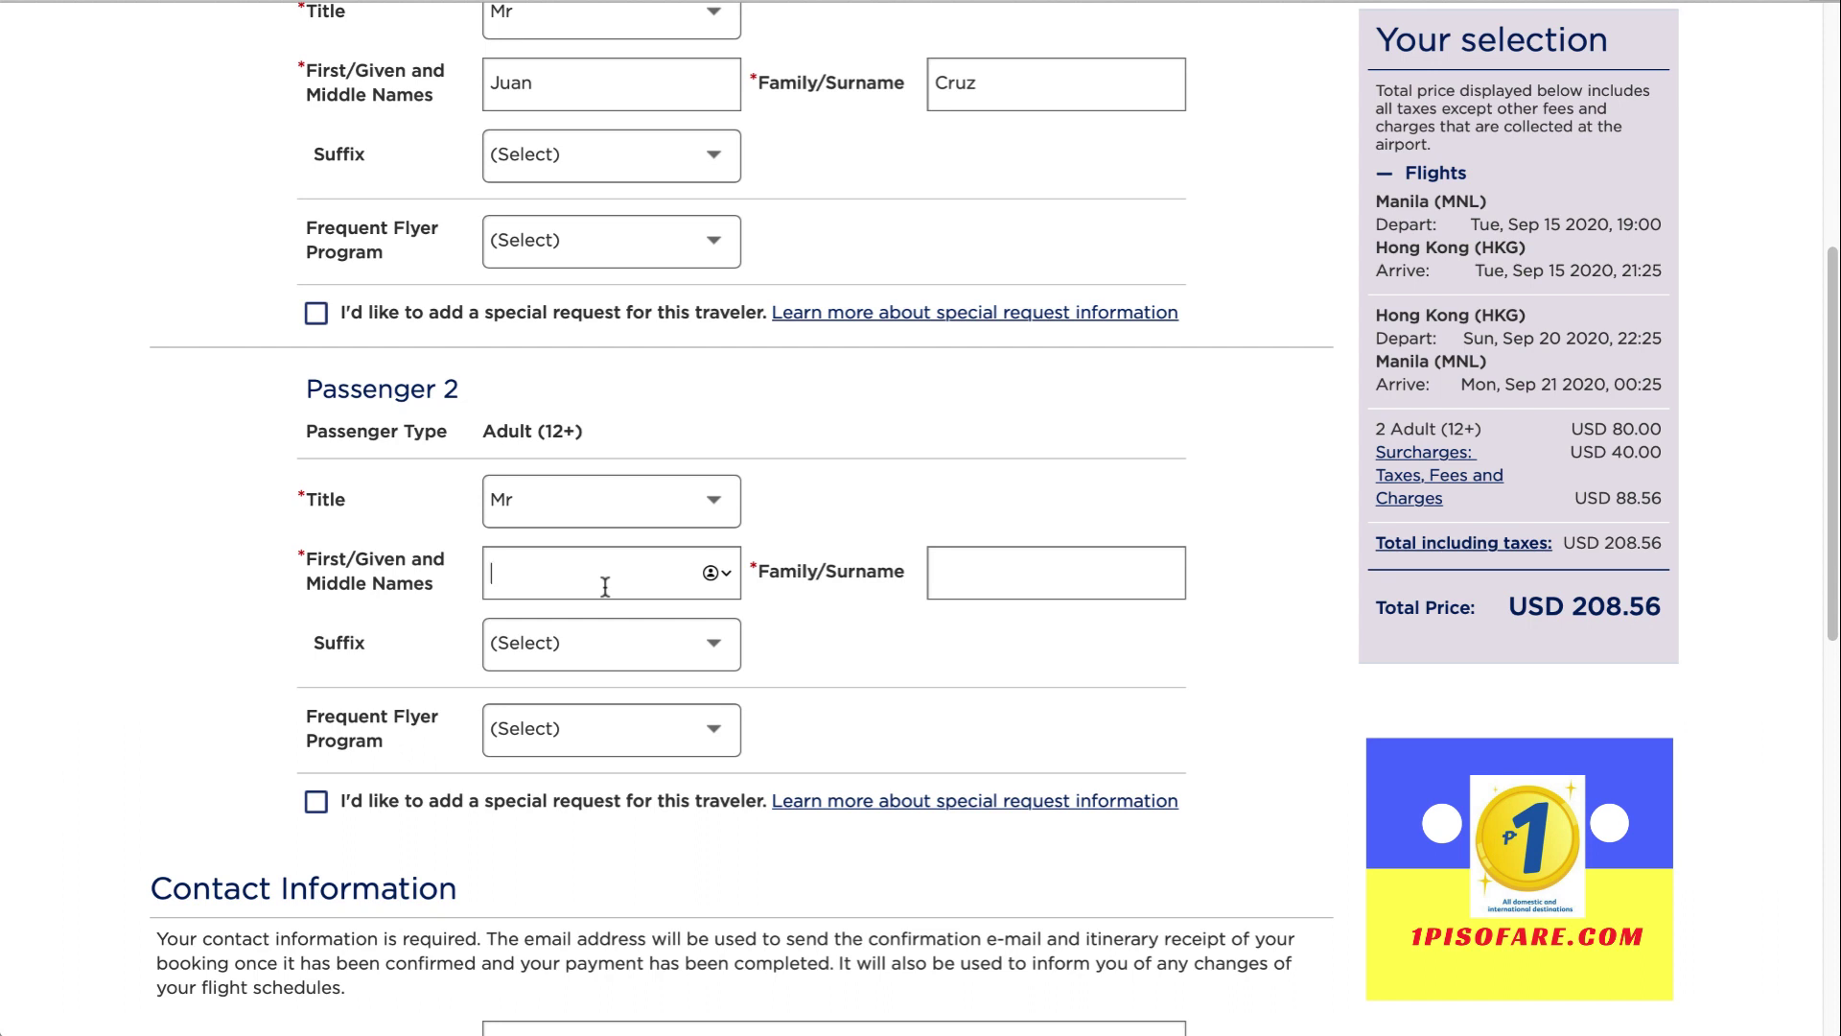
click(973, 593)
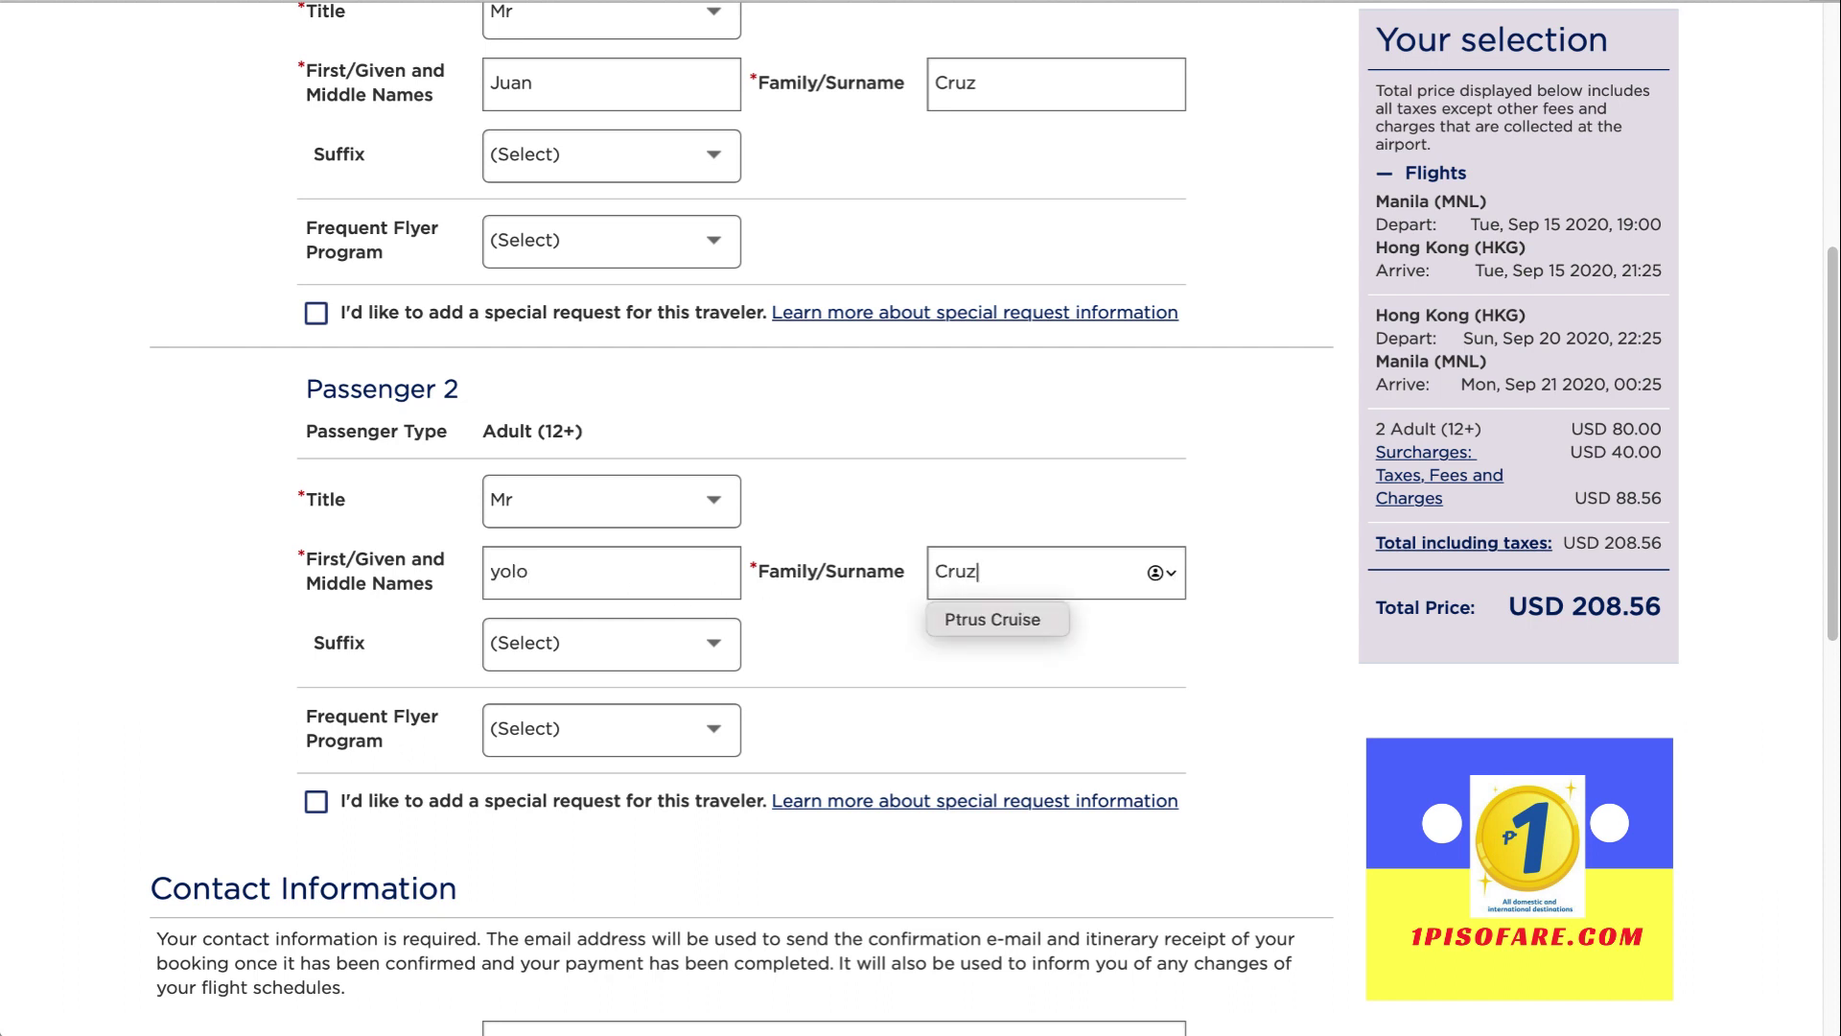
click(484, 575)
key(Delete)
text(Y)
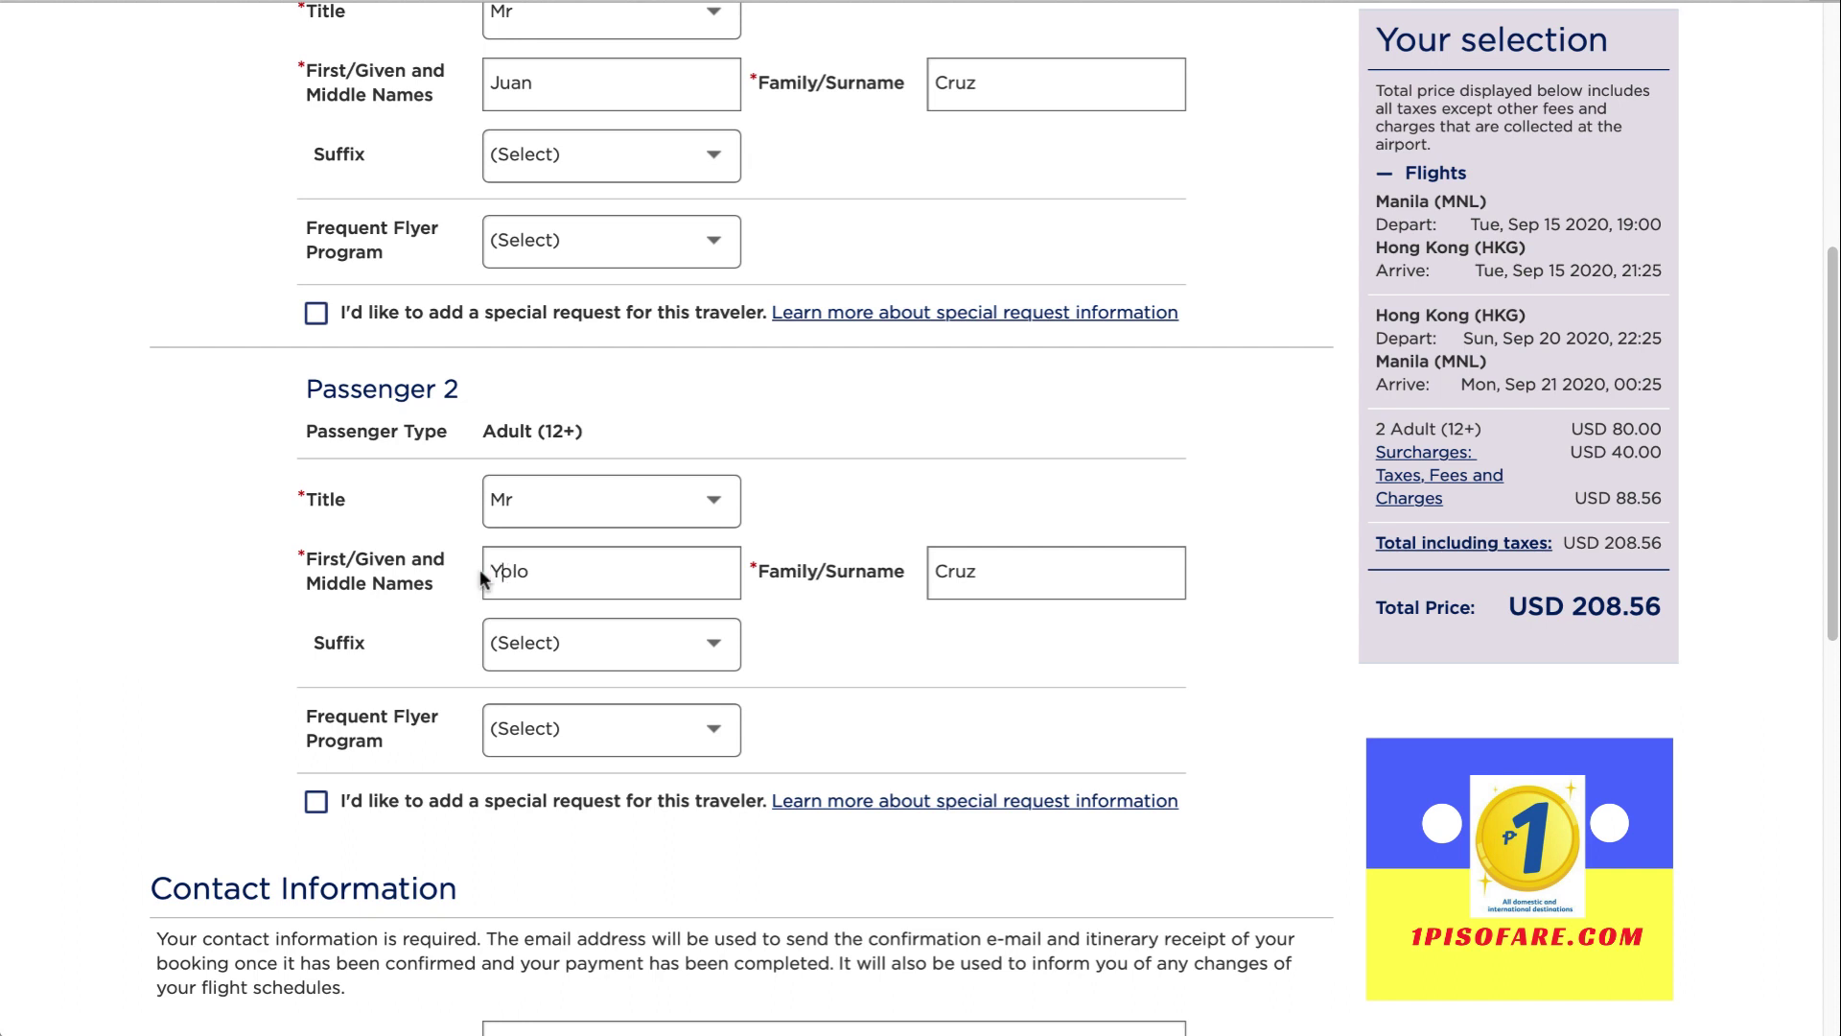
scroll(824, 623, down, 5)
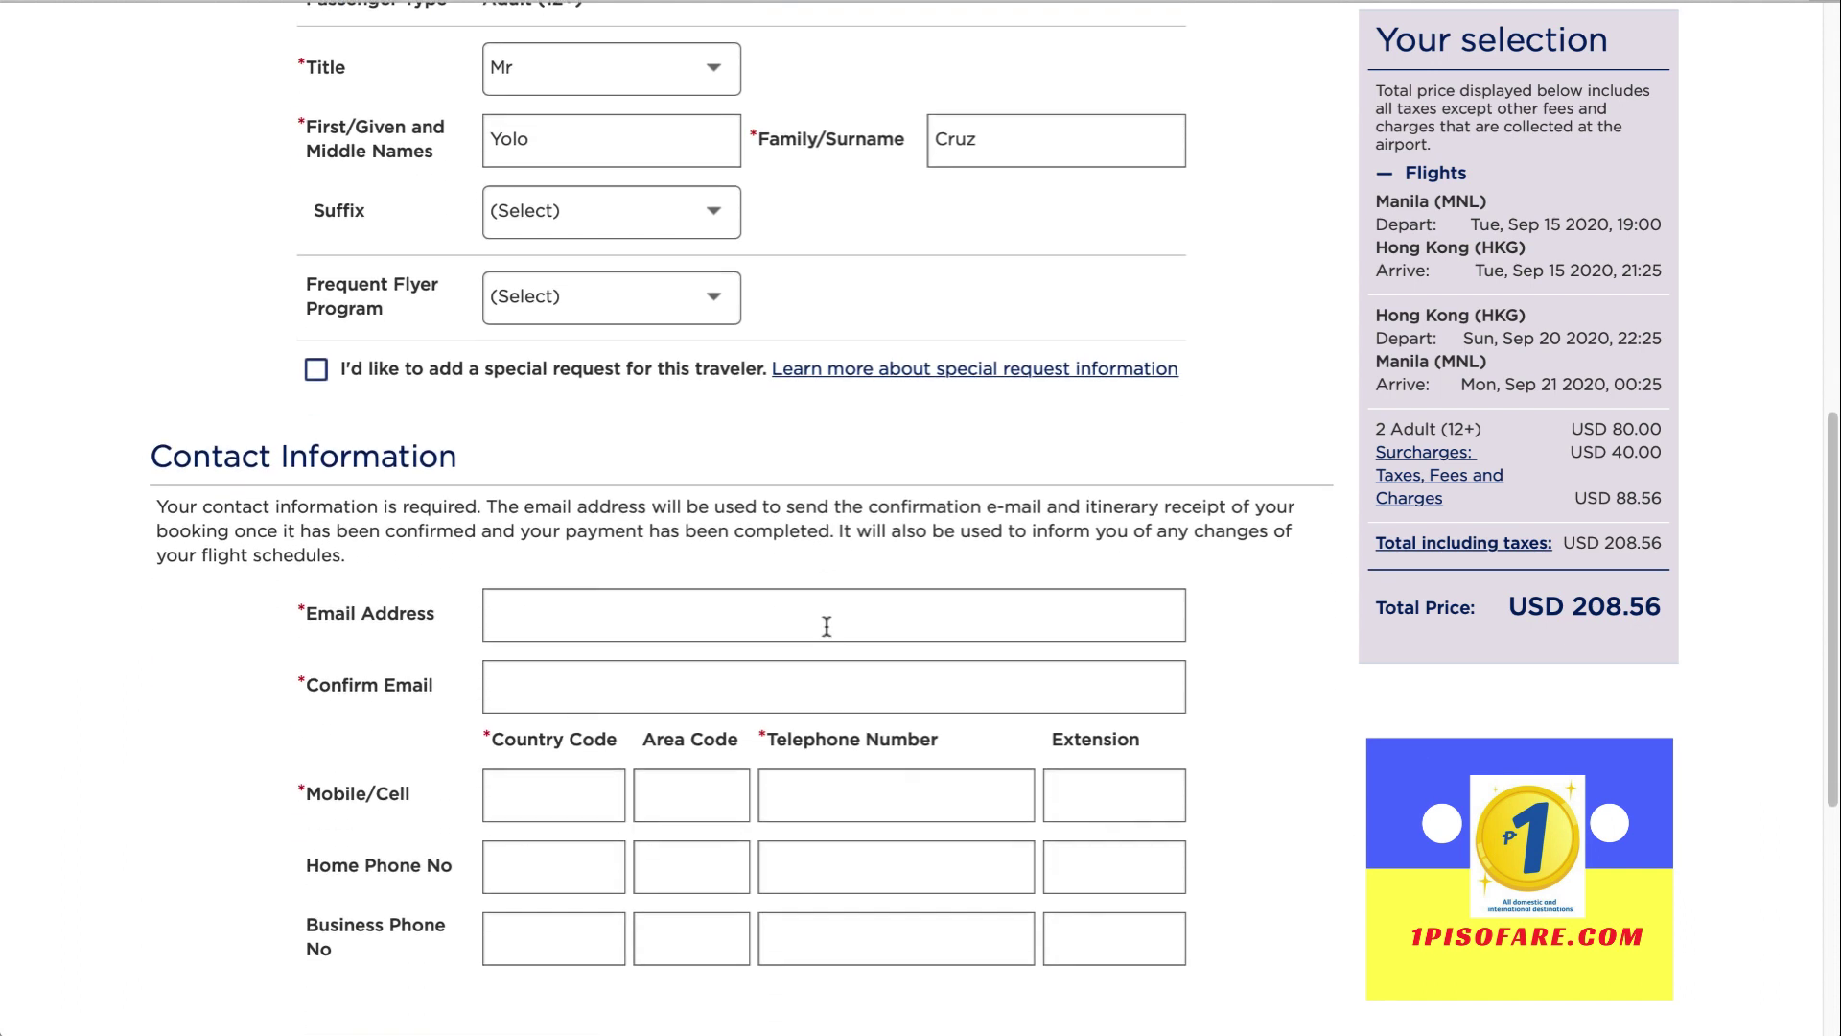
Fill in the contact e-mail address and its confirmation, correcting a typo
click(789, 610)
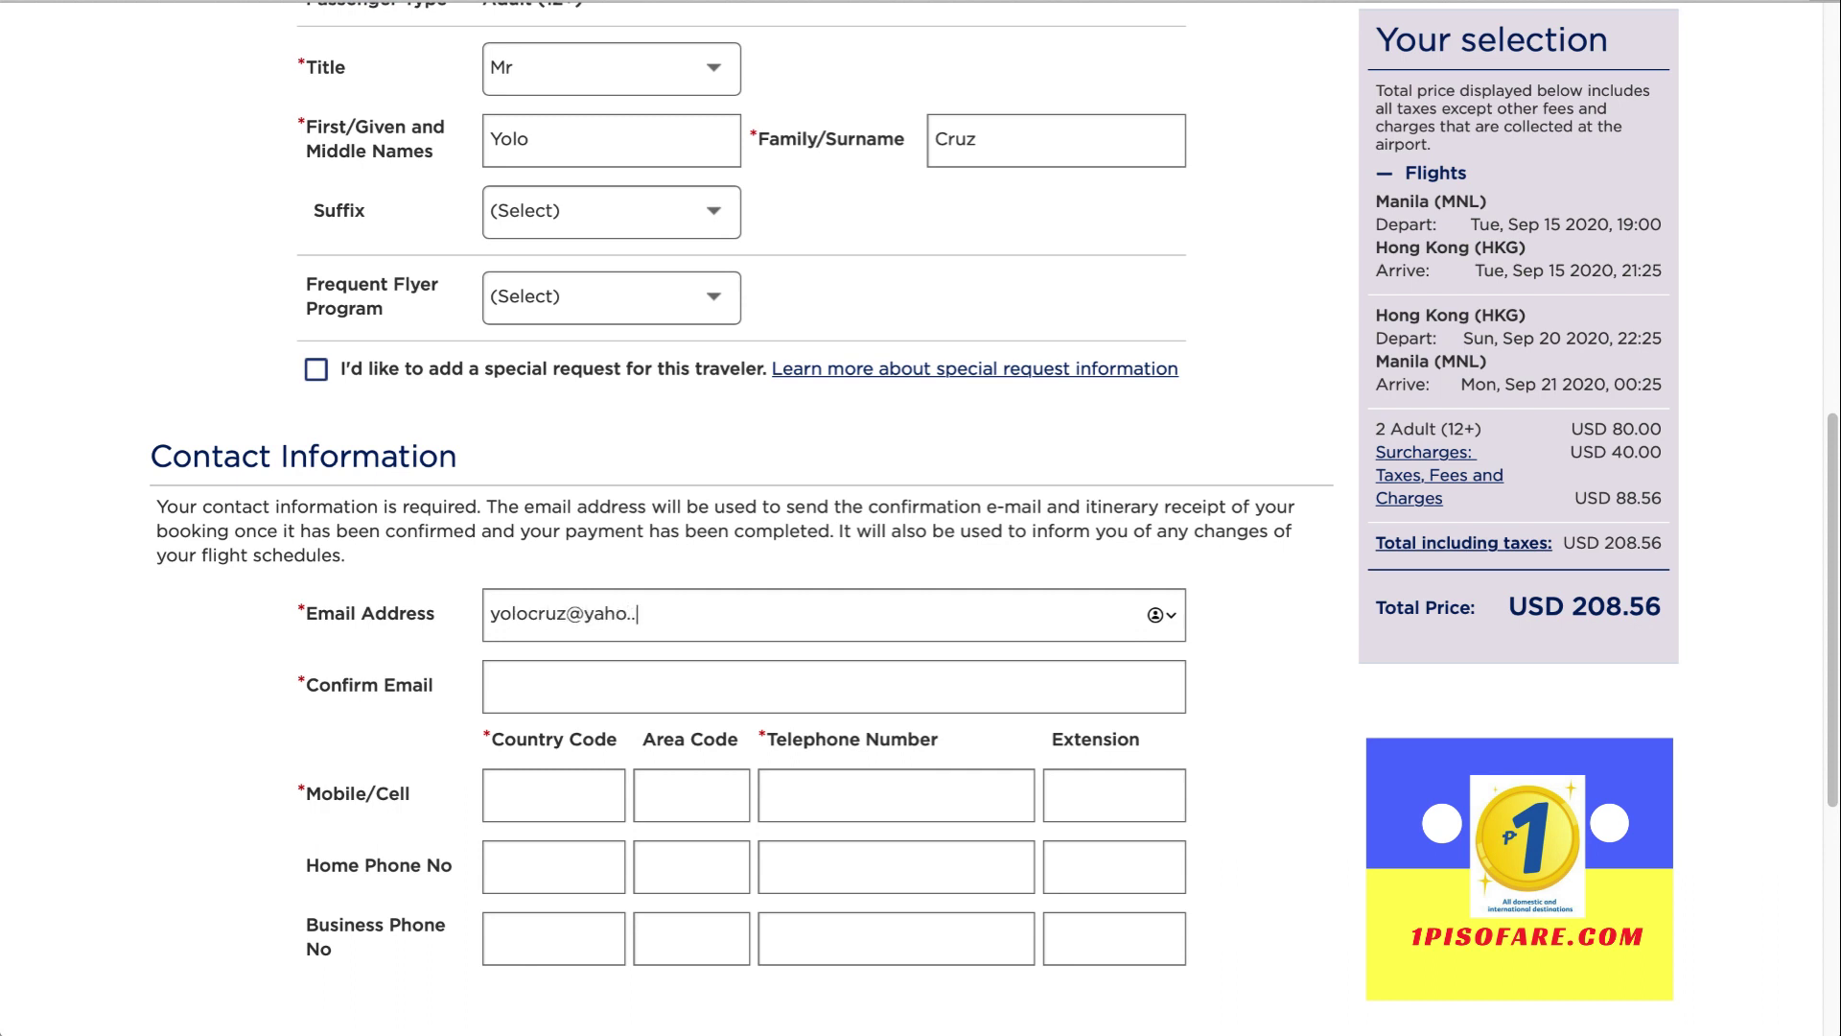
click(834, 685)
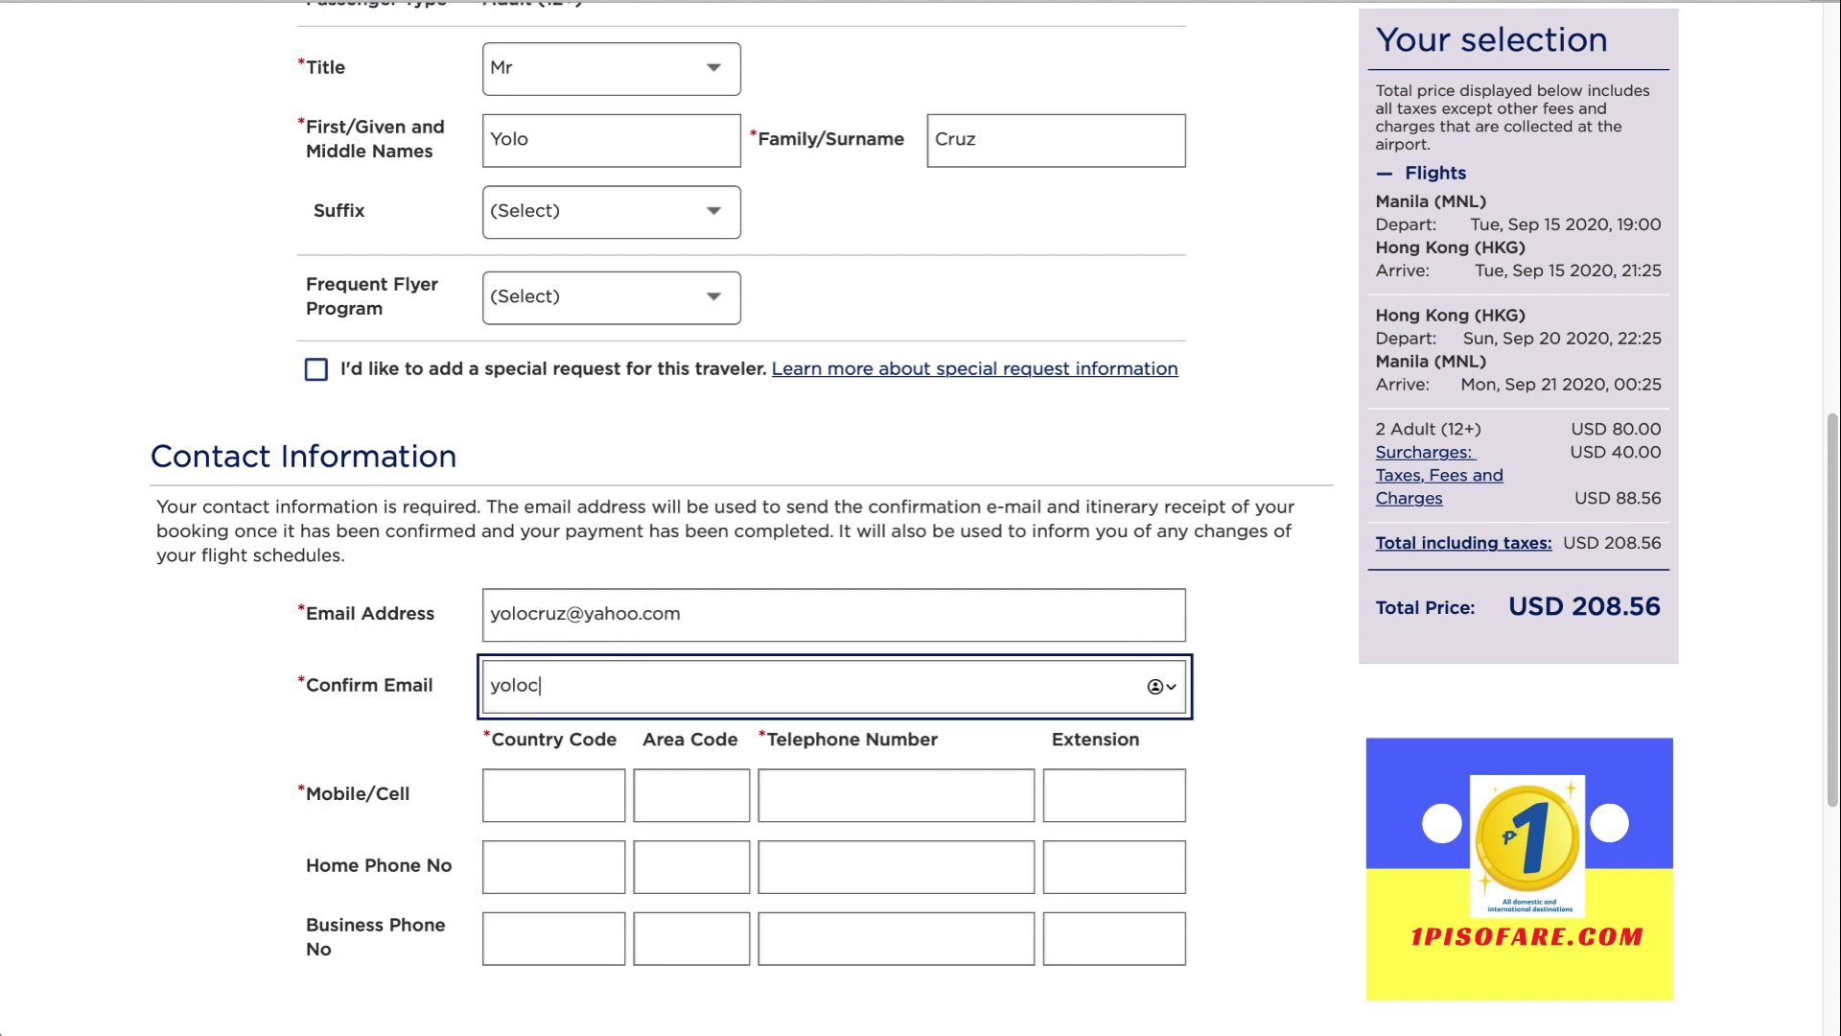
Enter the mobile country code, area code and number, then hold the USD 208.56 booking
click(571, 814)
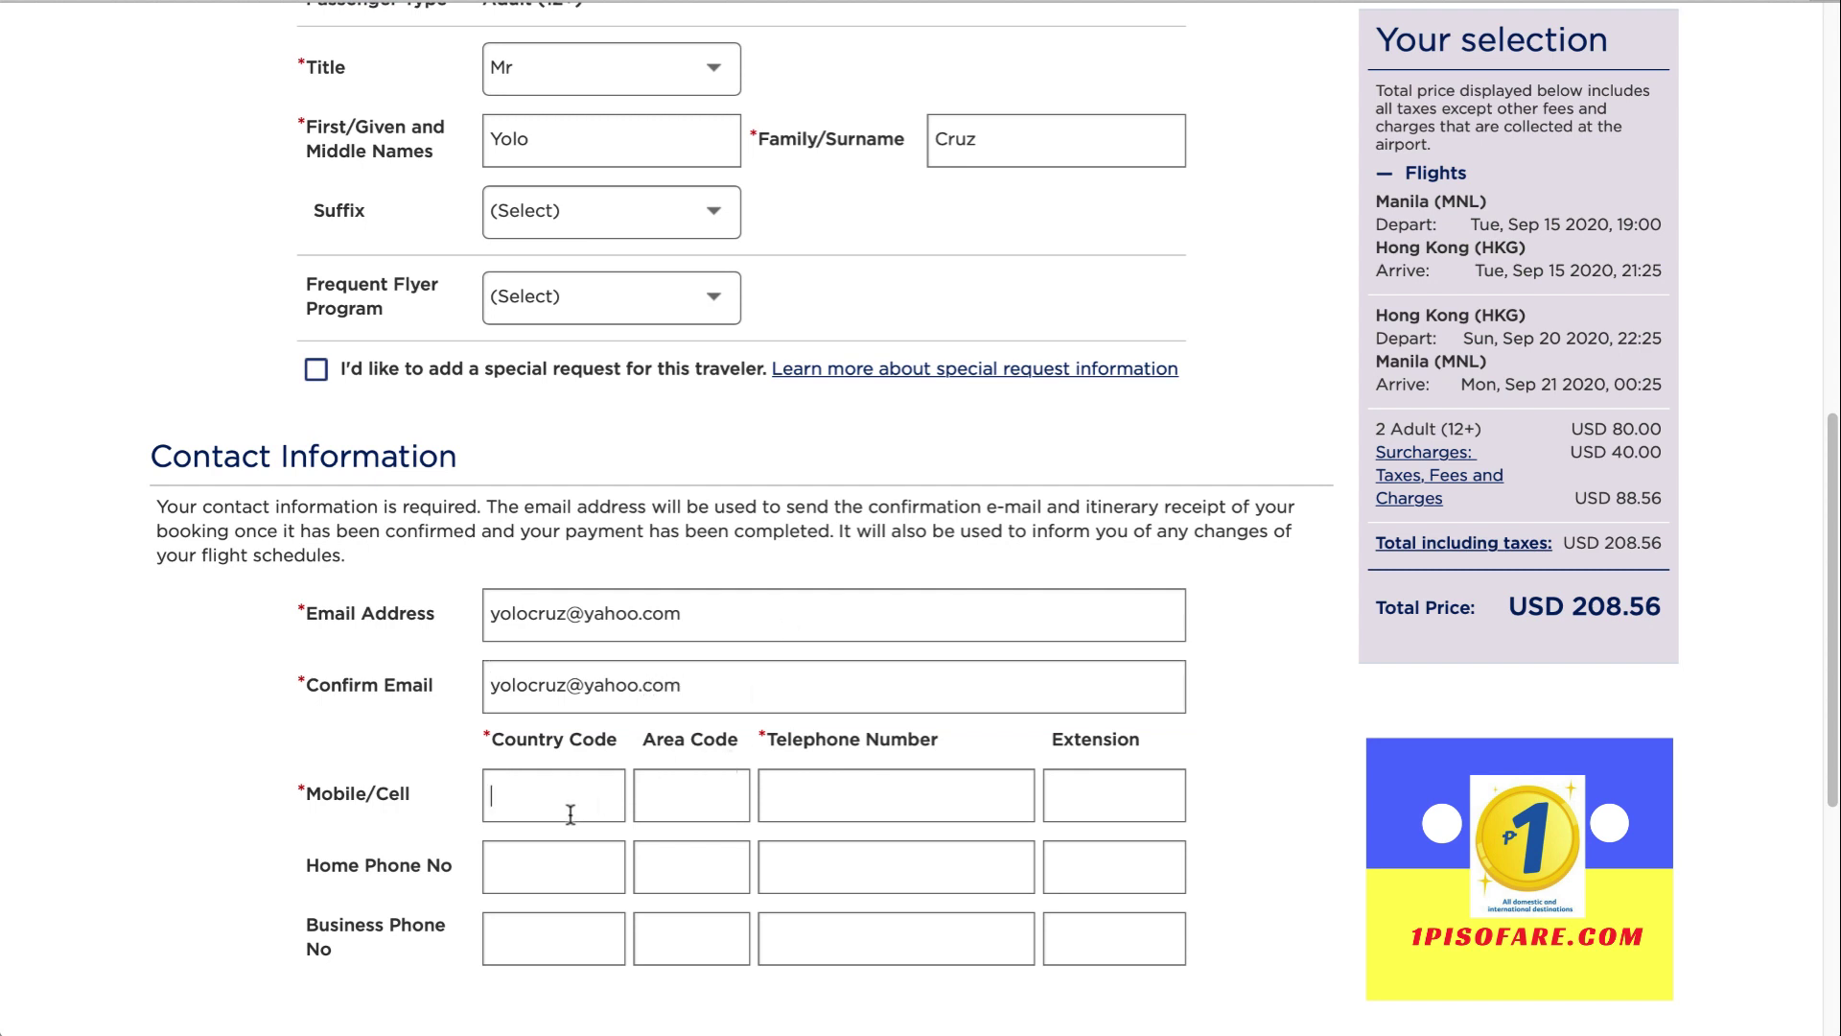
text(63)
click(670, 785)
scroll(1154, 772, down, 4)
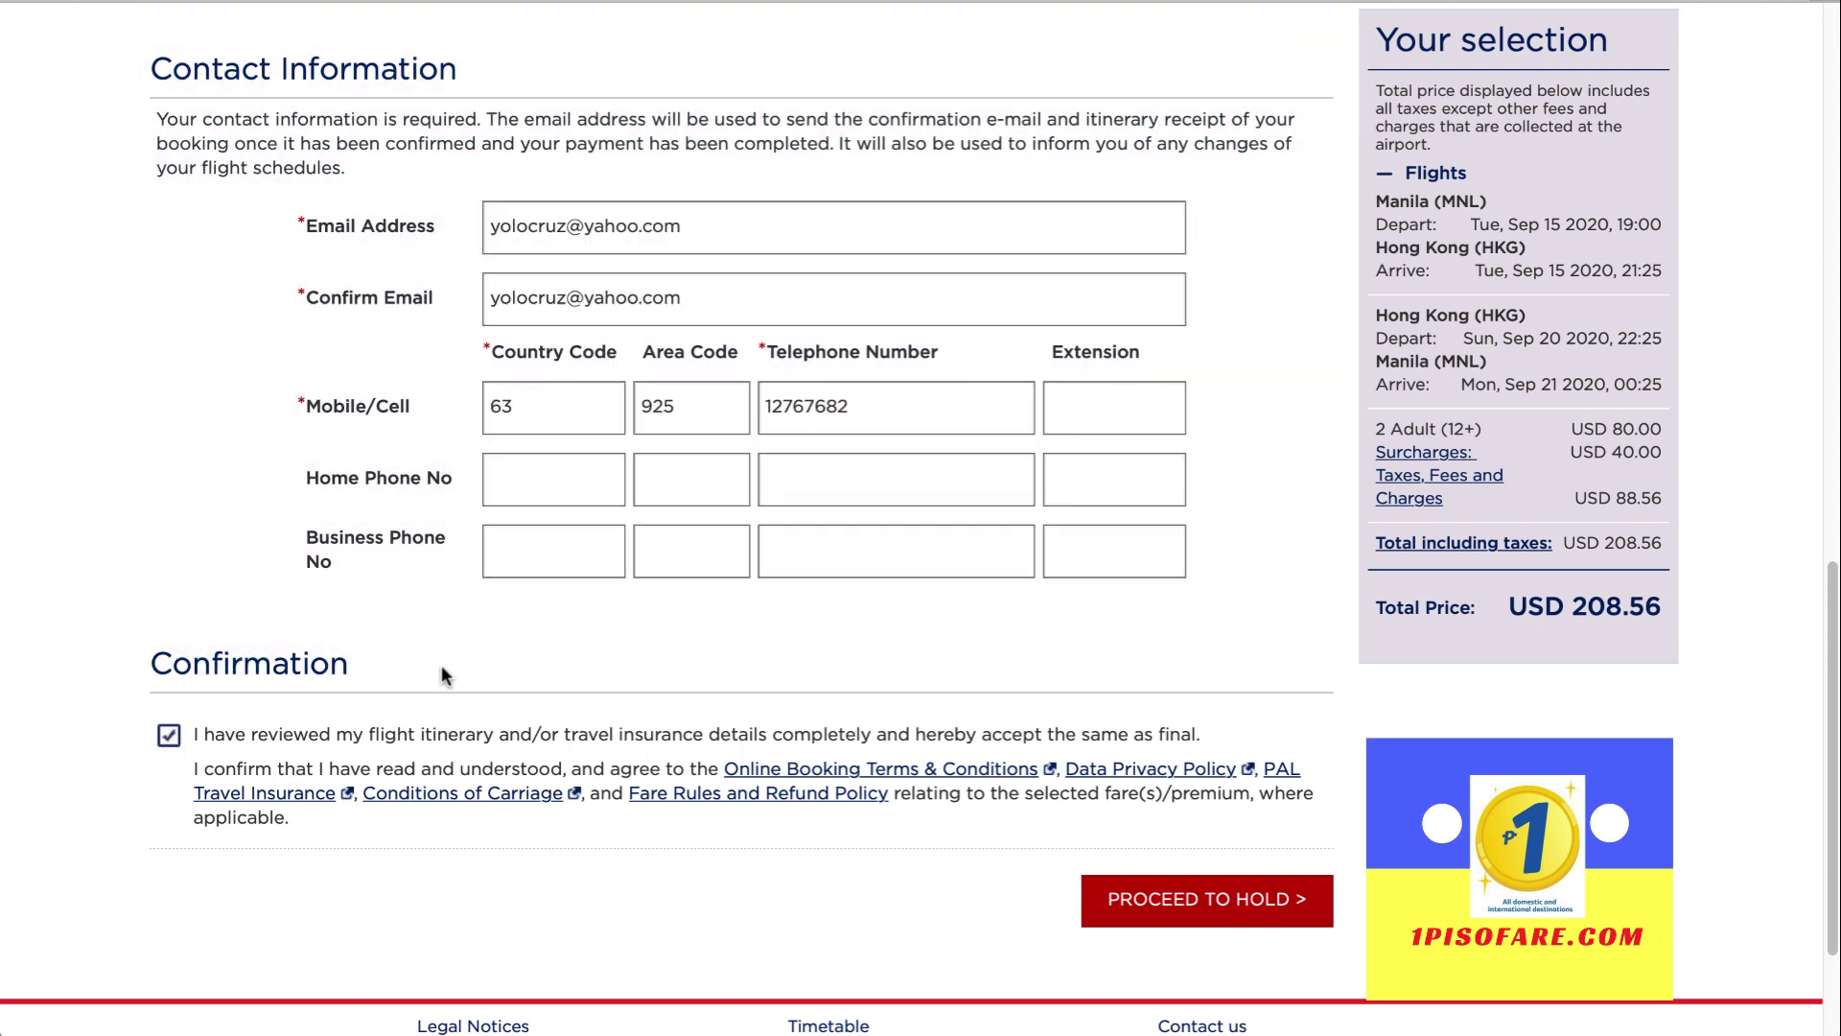
drag(1664, 606, 1513, 607)
click(1204, 911)
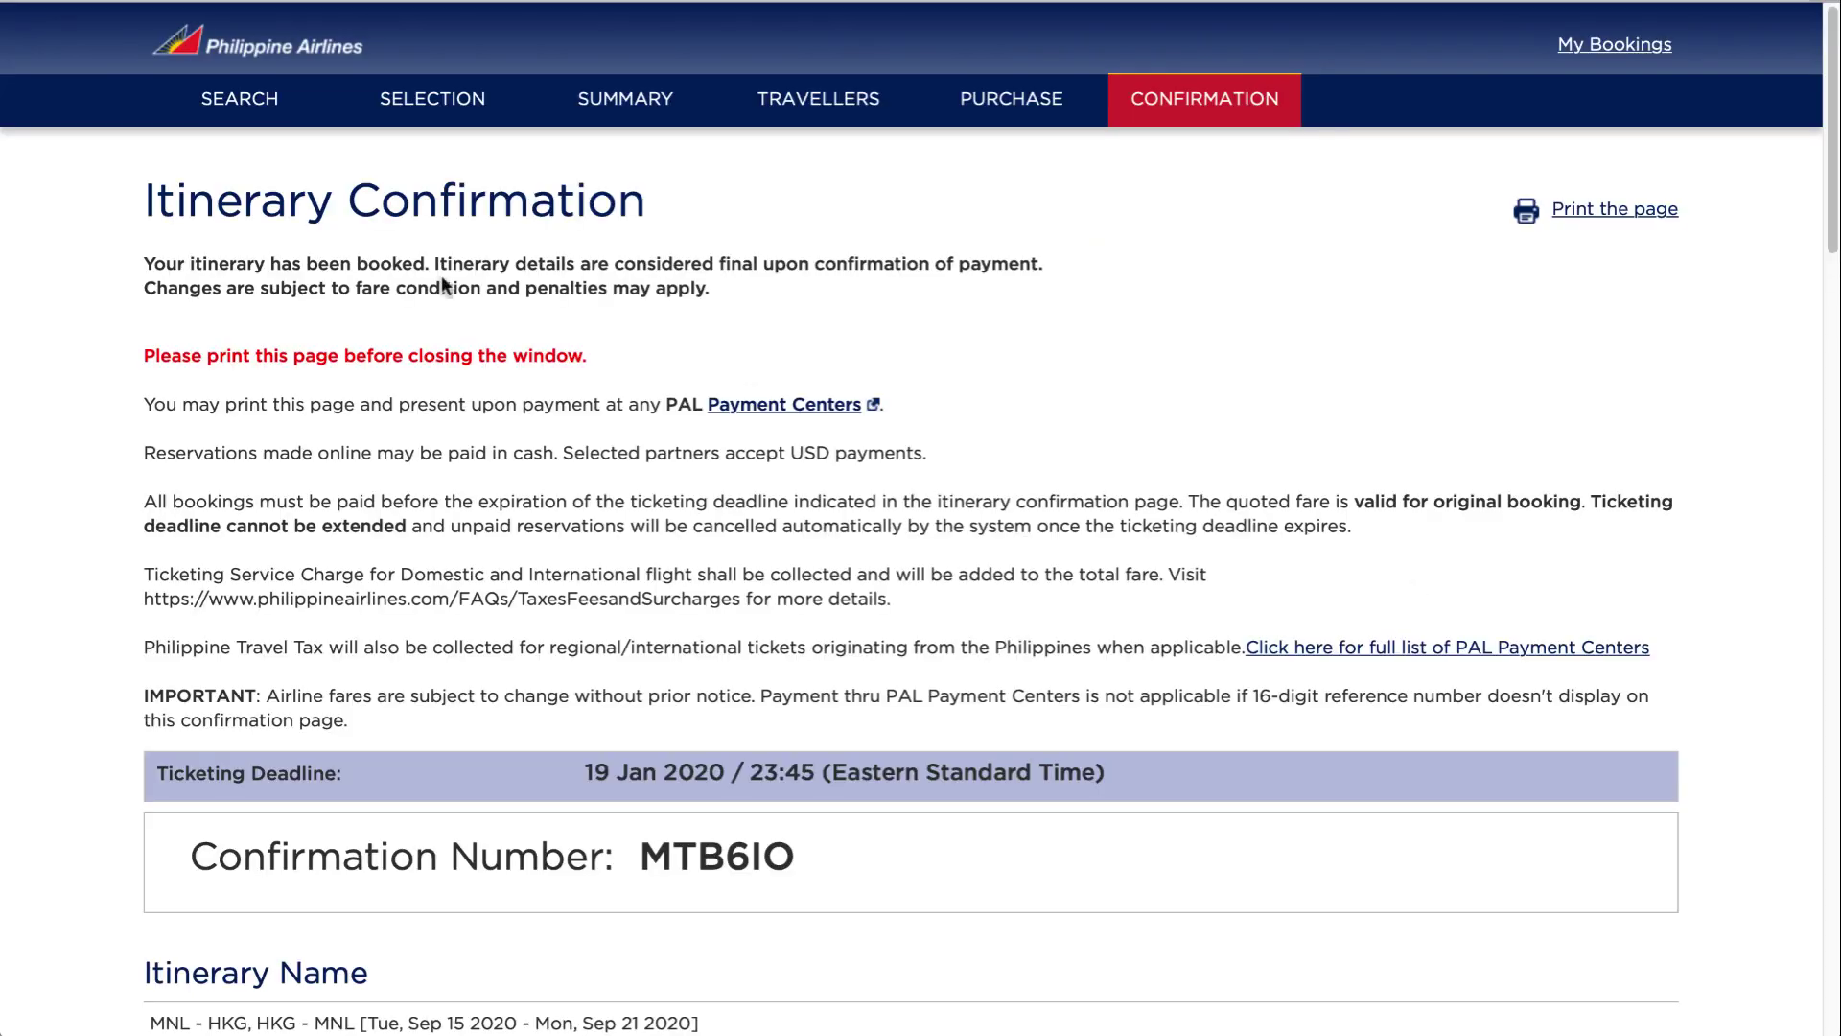
Point out the confirmation heading, 11:45PM payment deadline, reference number and USD 208.56 total
drag(158, 201, 670, 193)
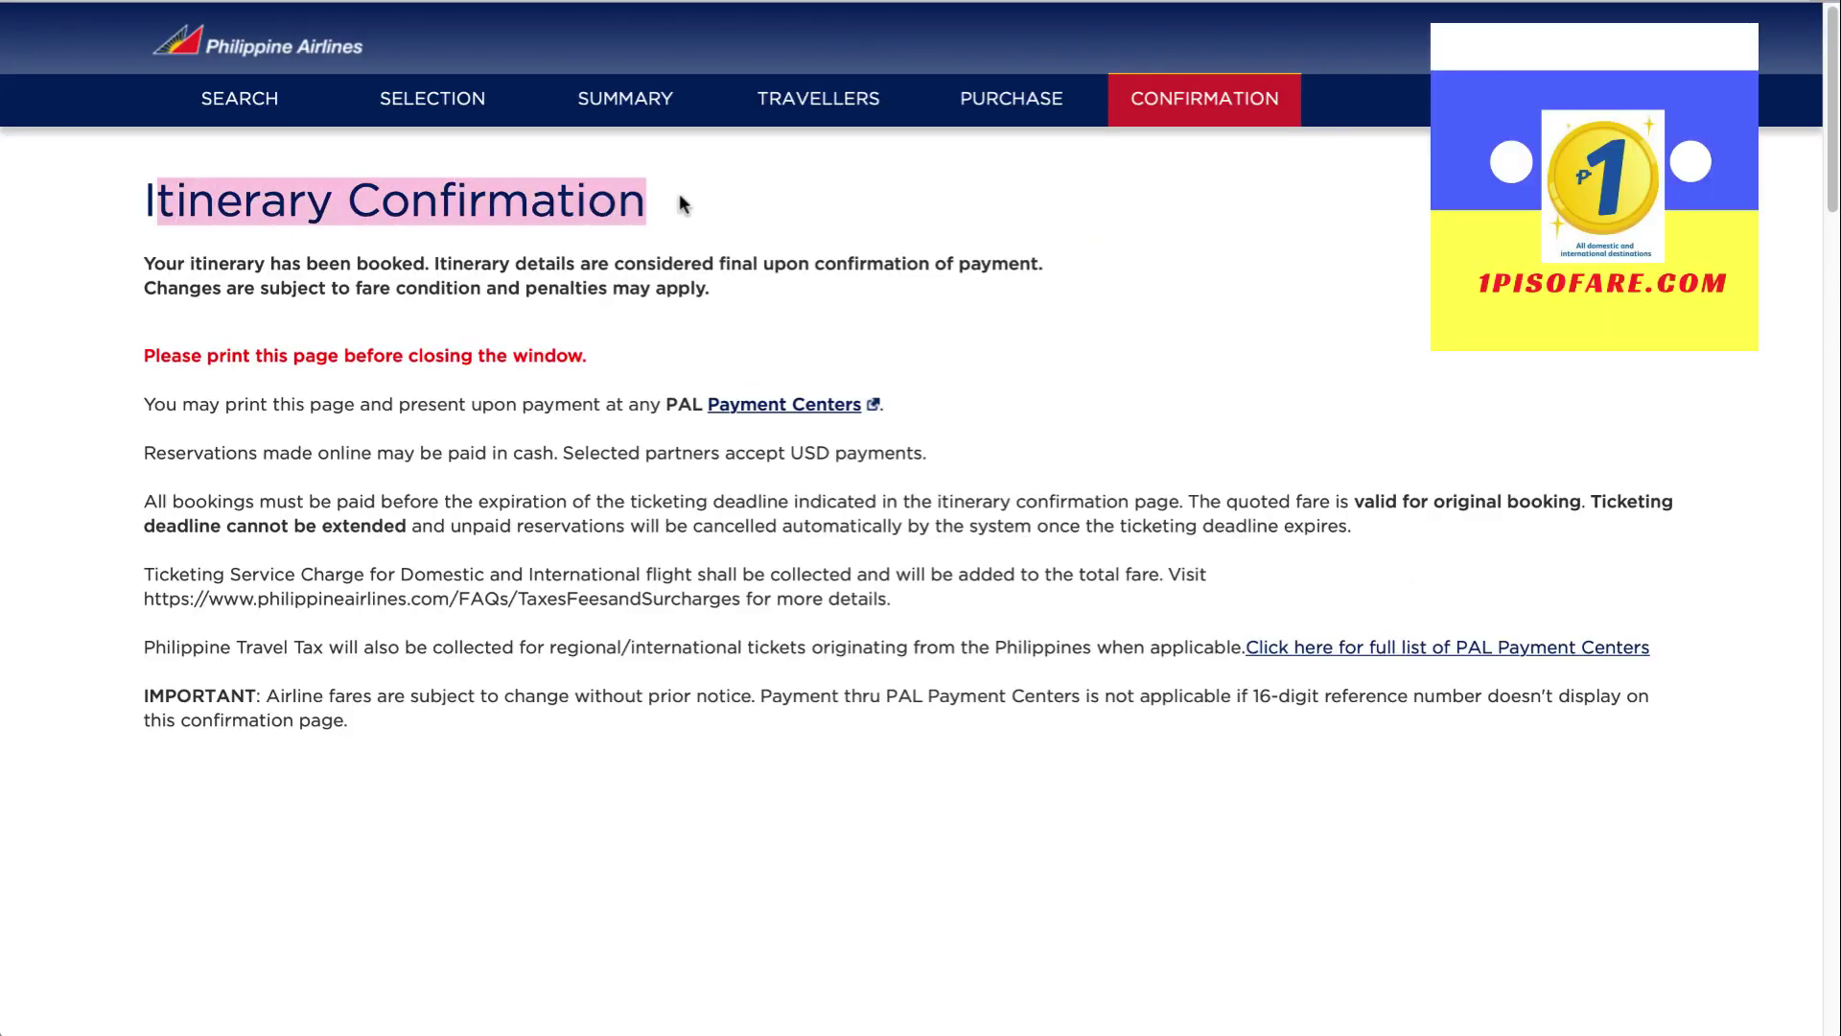
drag(145, 261, 429, 259)
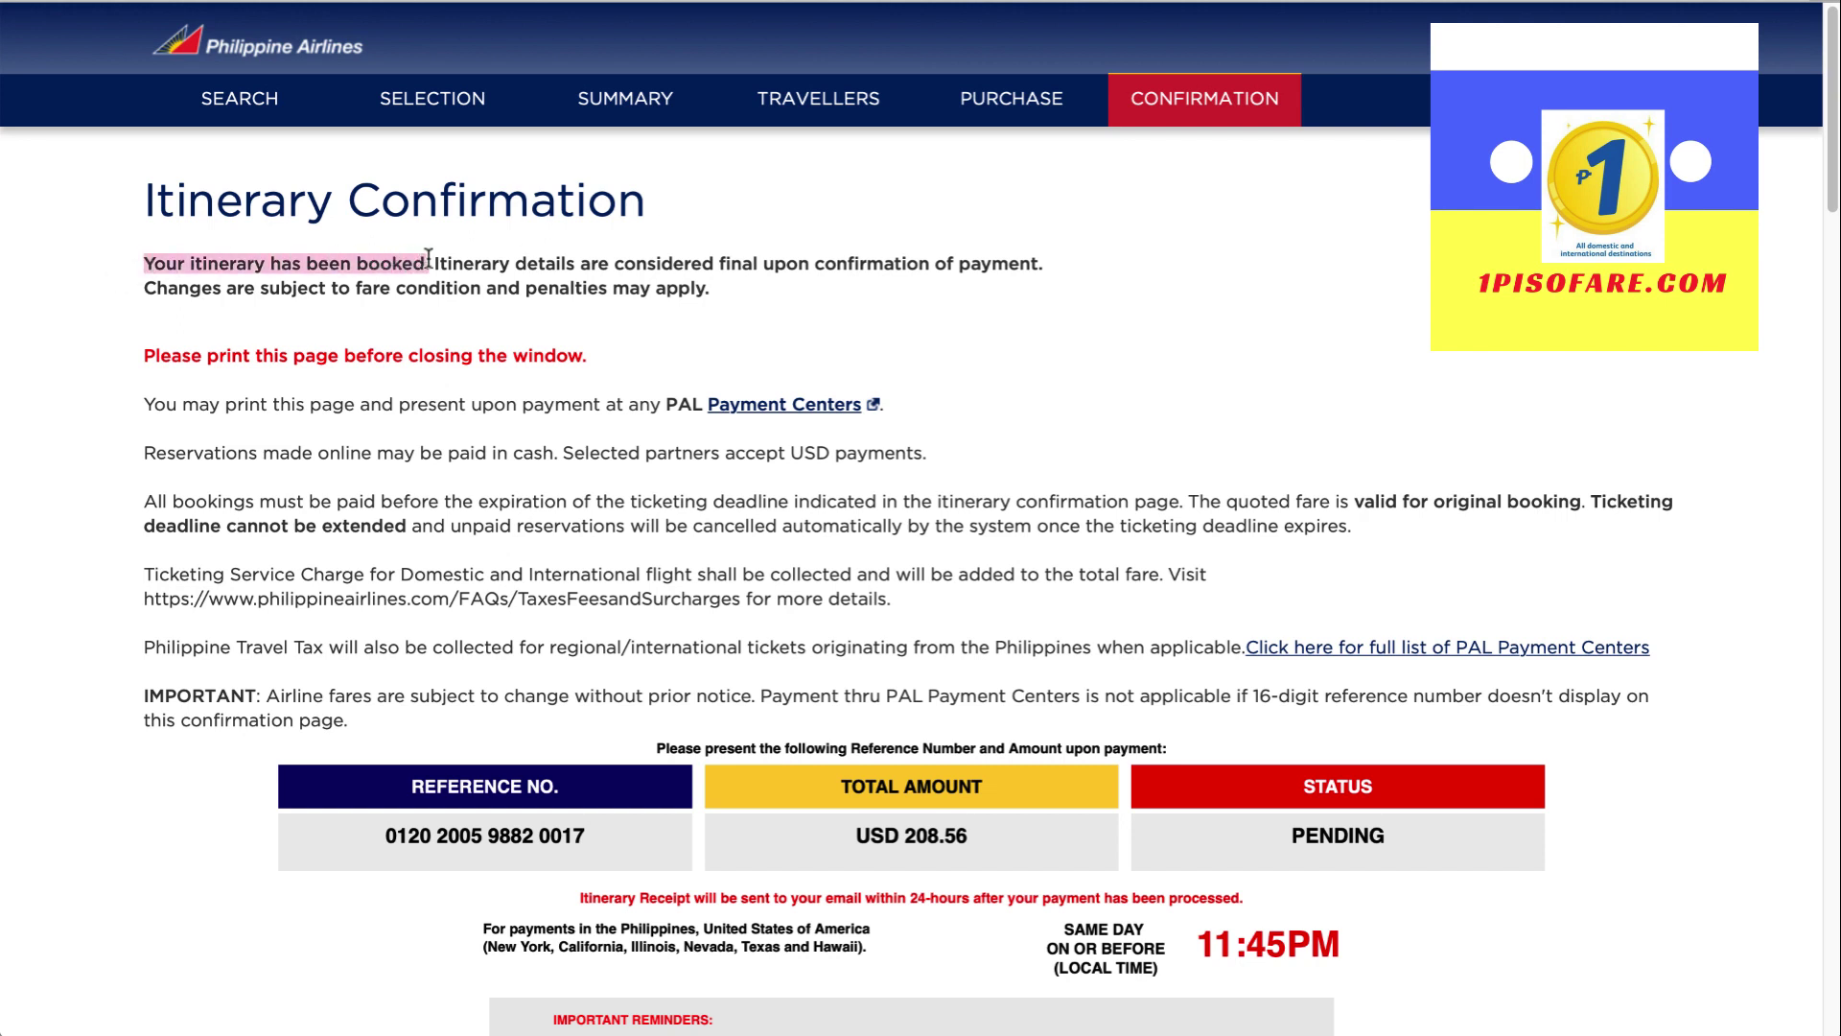
click(618, 285)
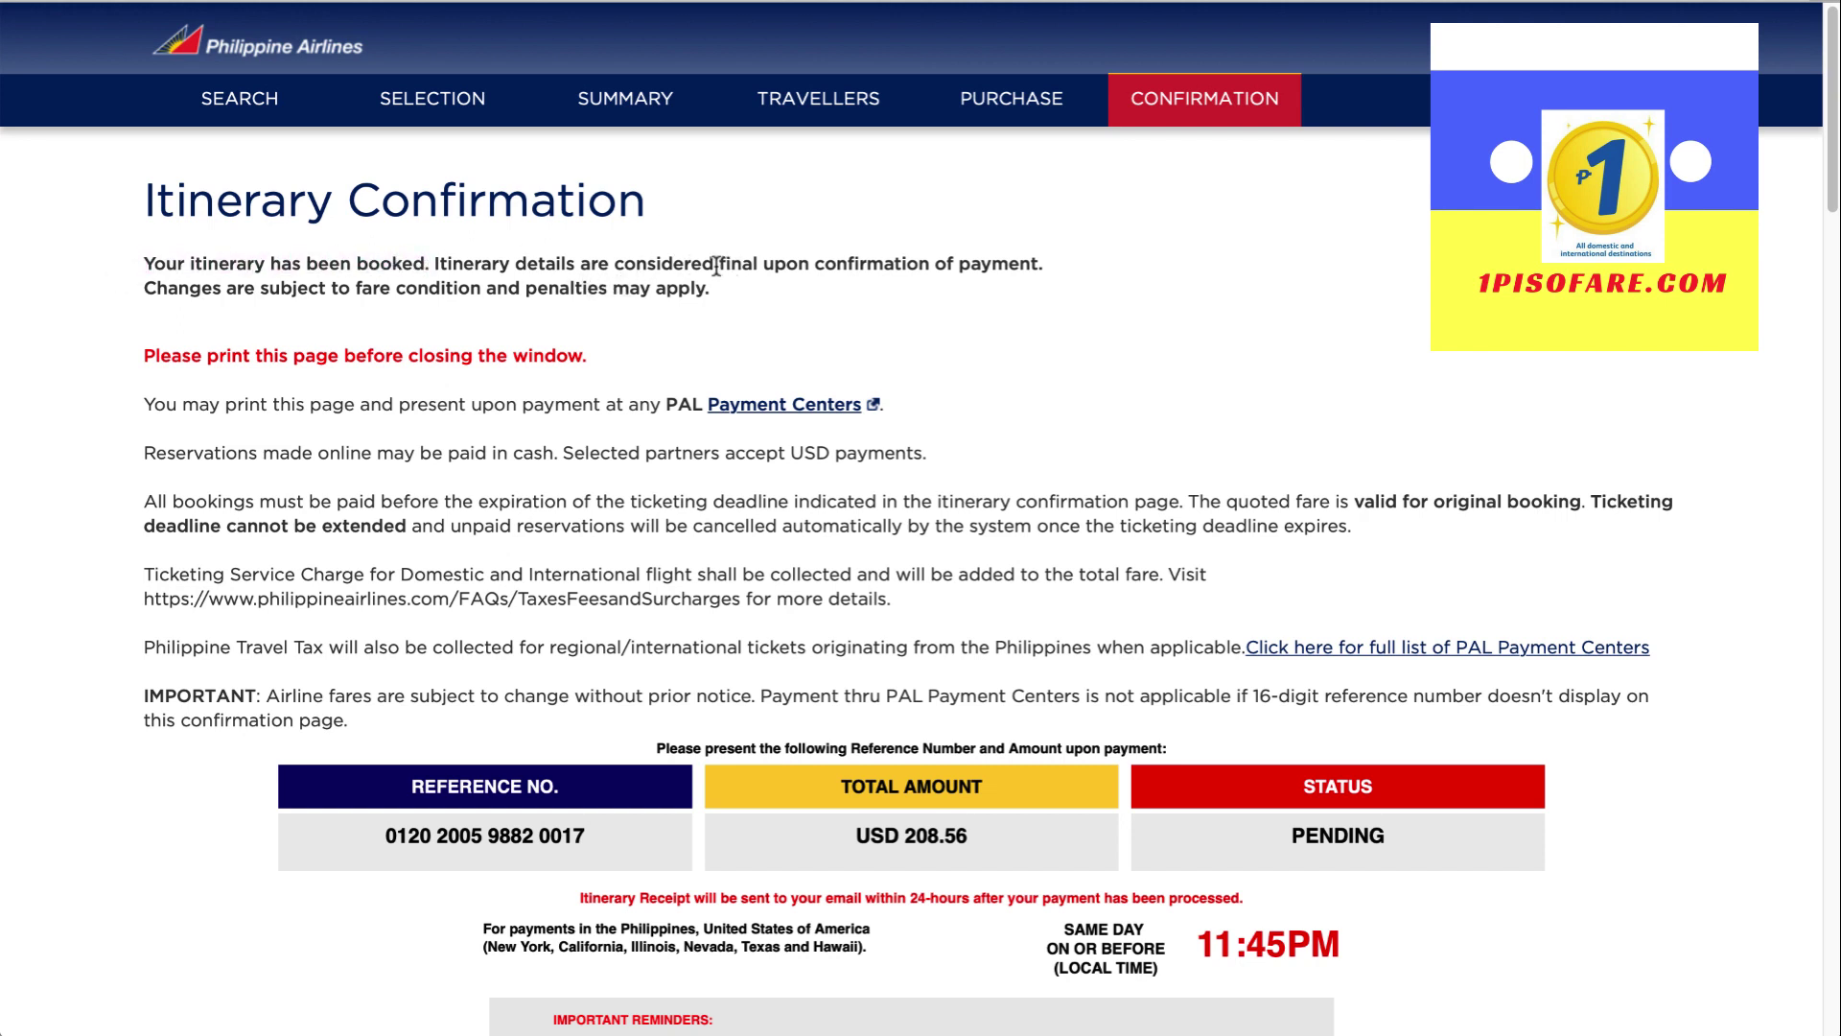
drag(717, 261, 944, 276)
click(921, 303)
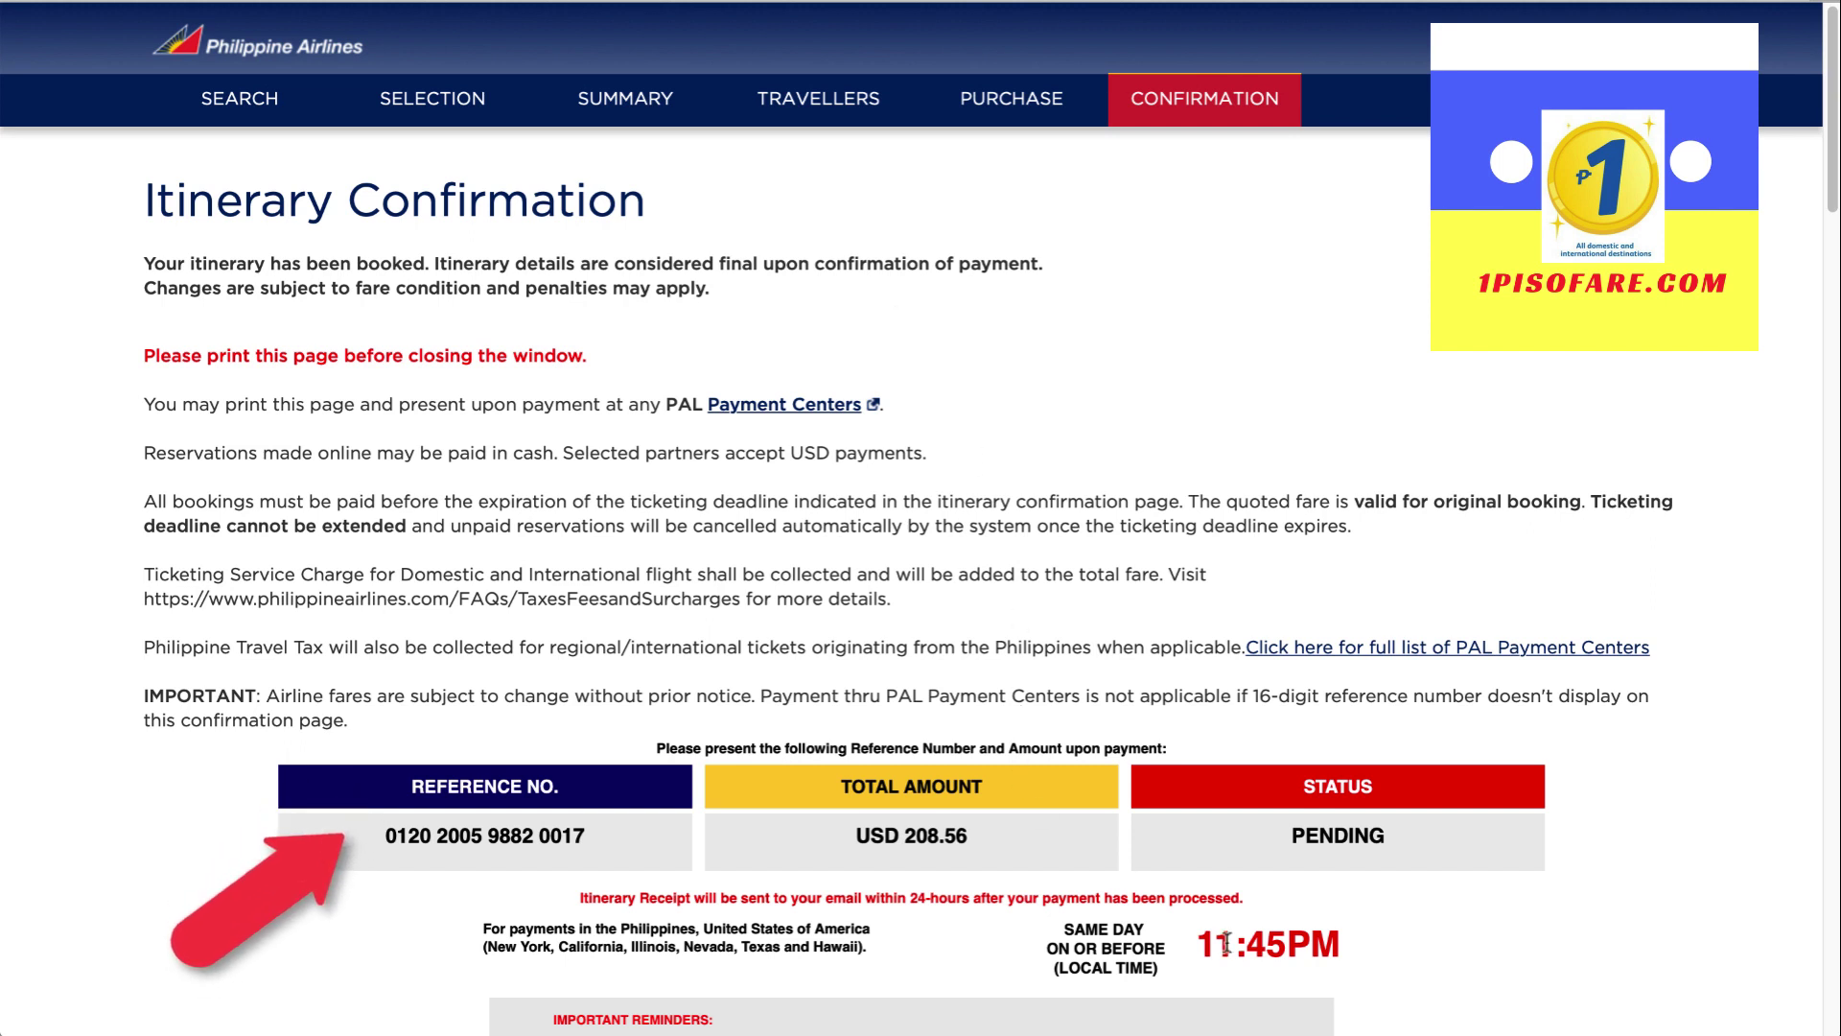
drag(1194, 944, 1353, 951)
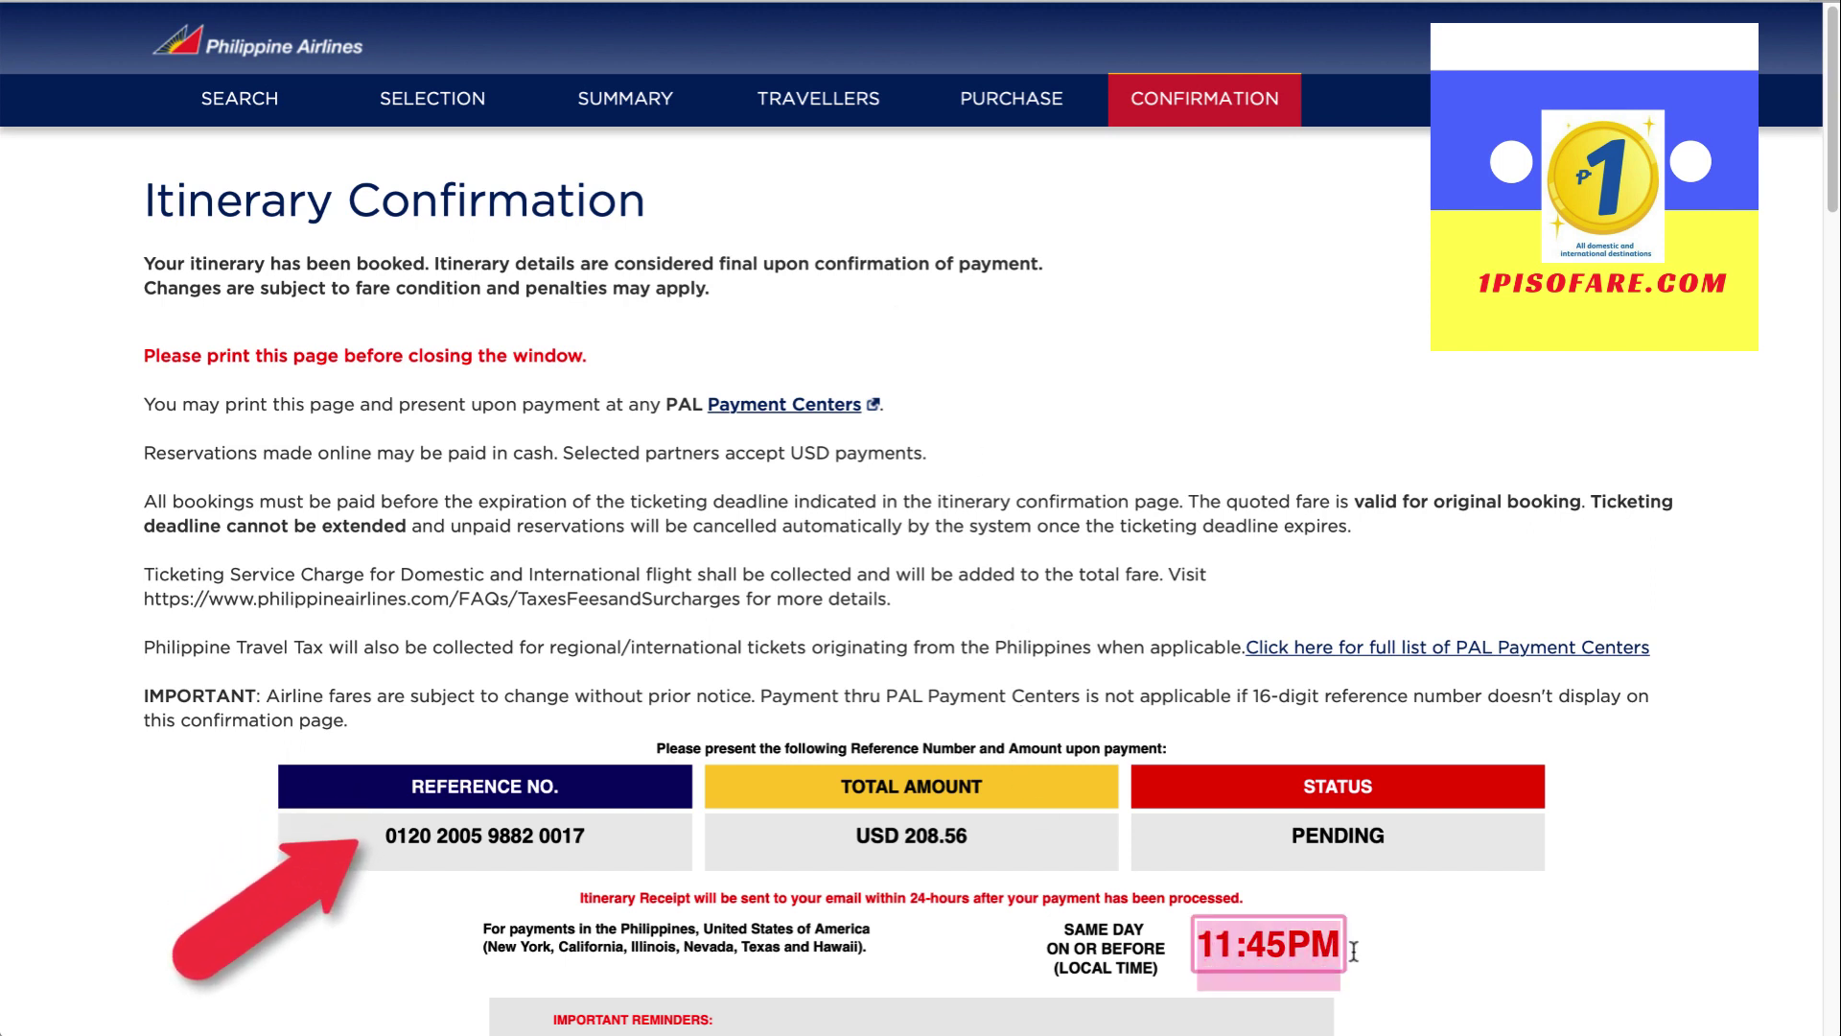
click(1415, 946)
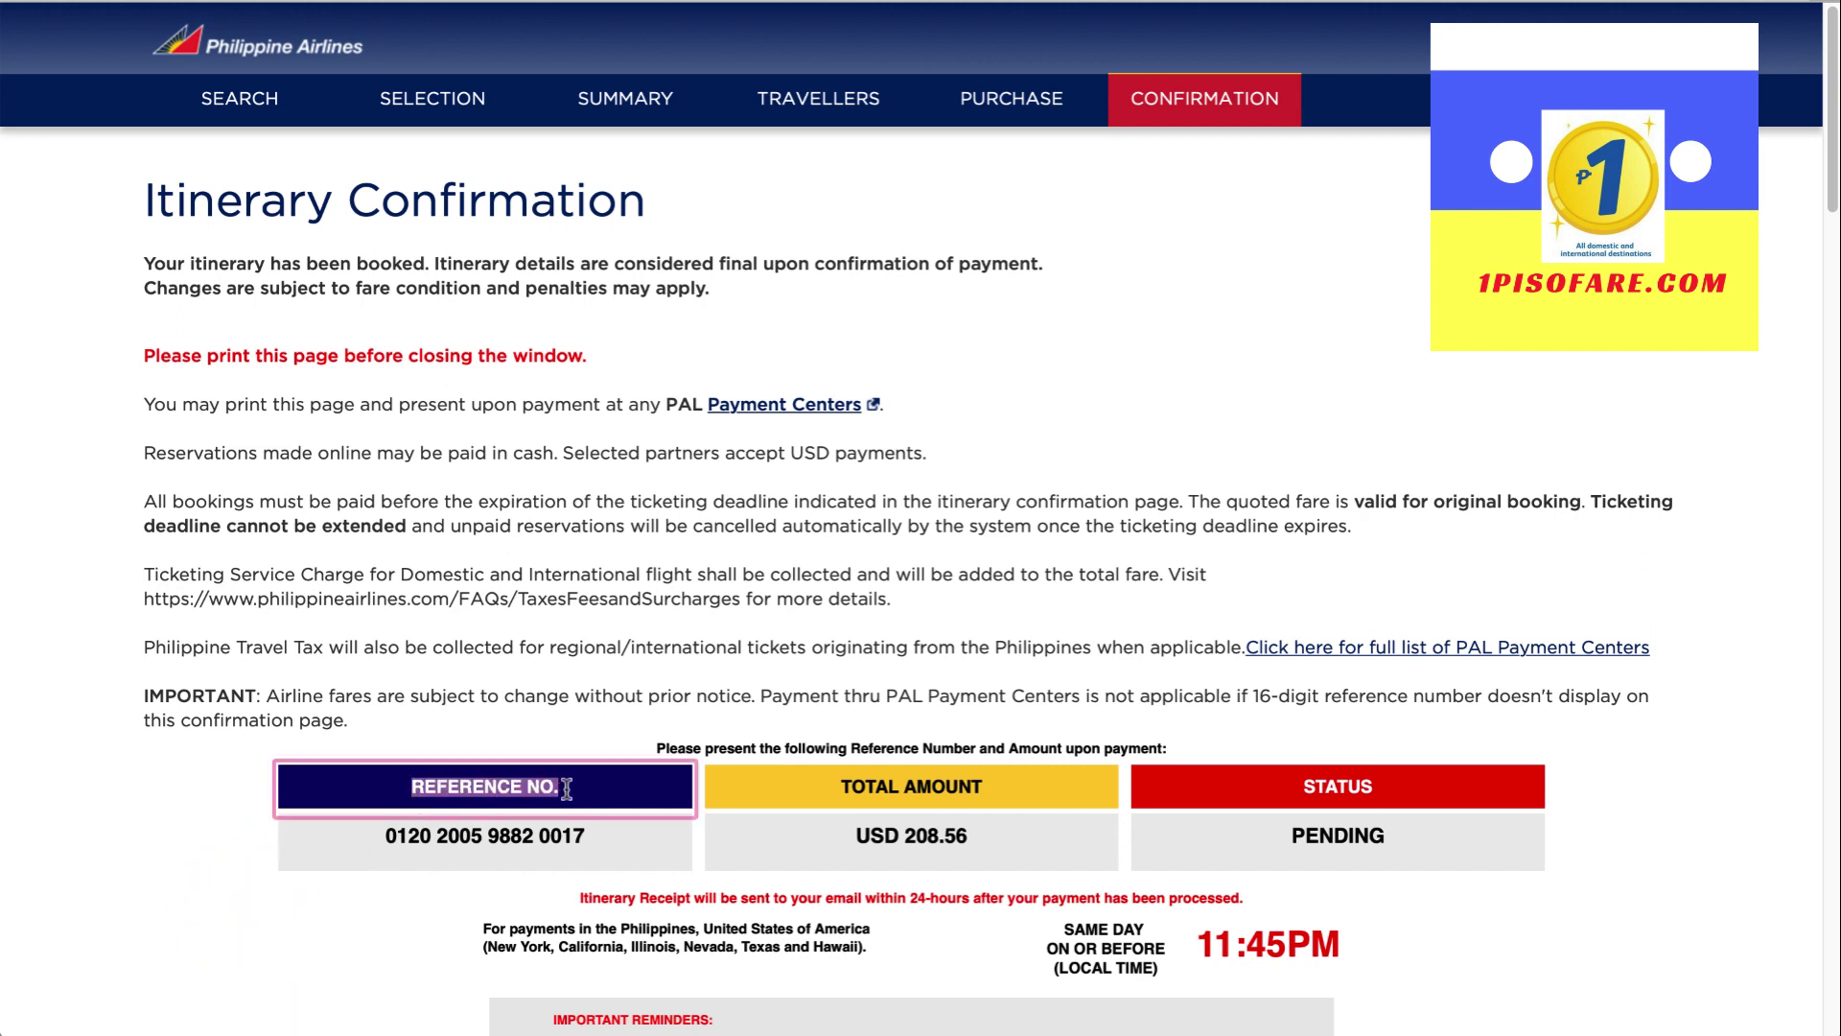
drag(387, 835, 578, 830)
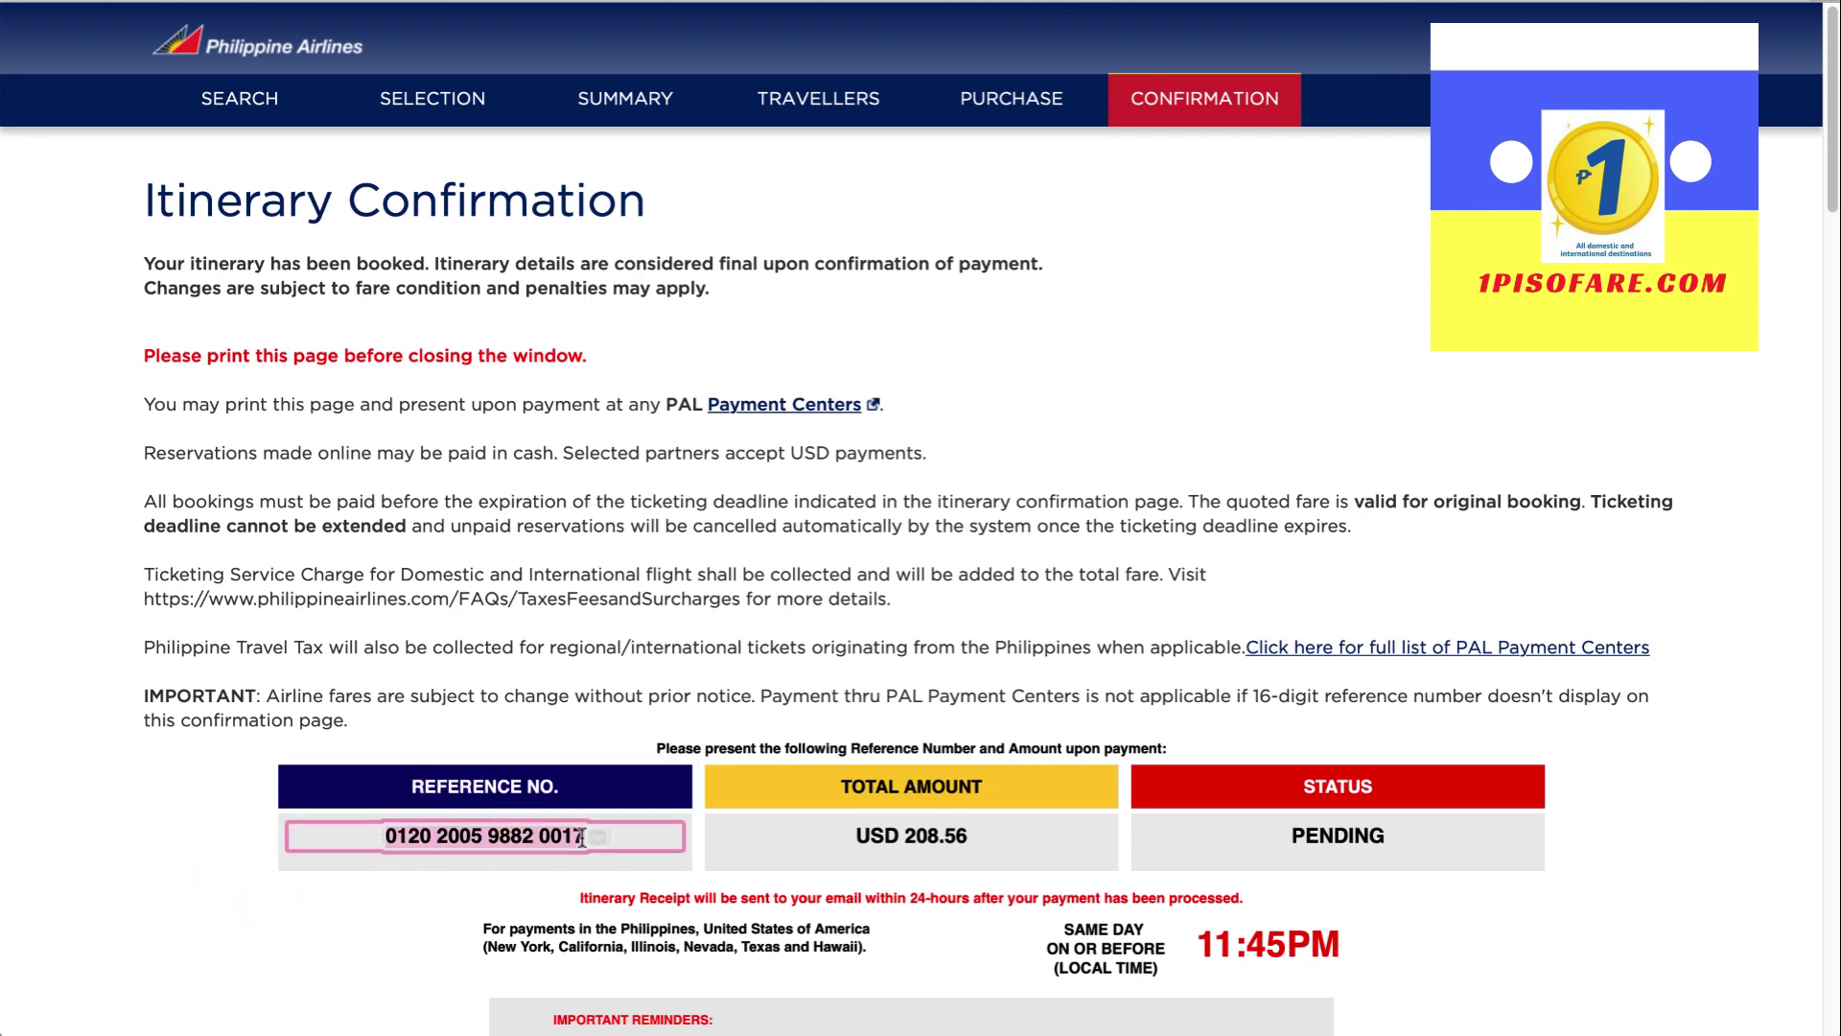
click(525, 879)
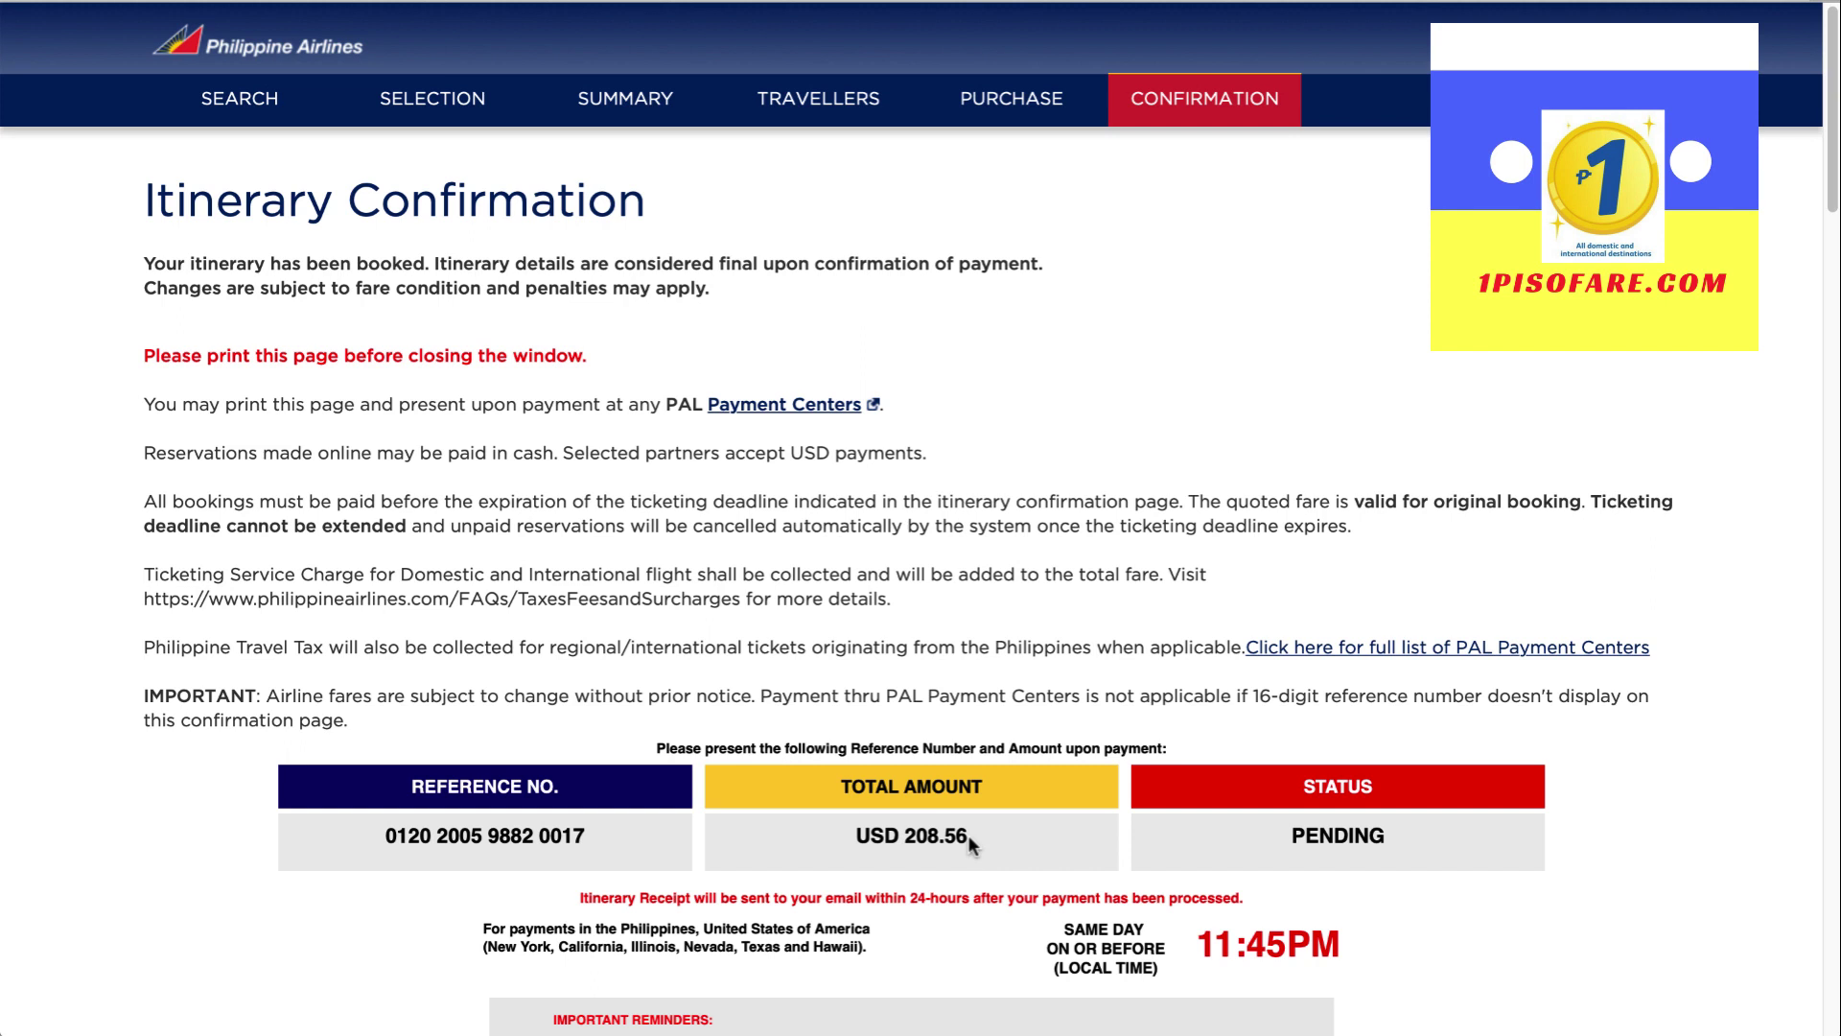
drag(968, 837, 853, 836)
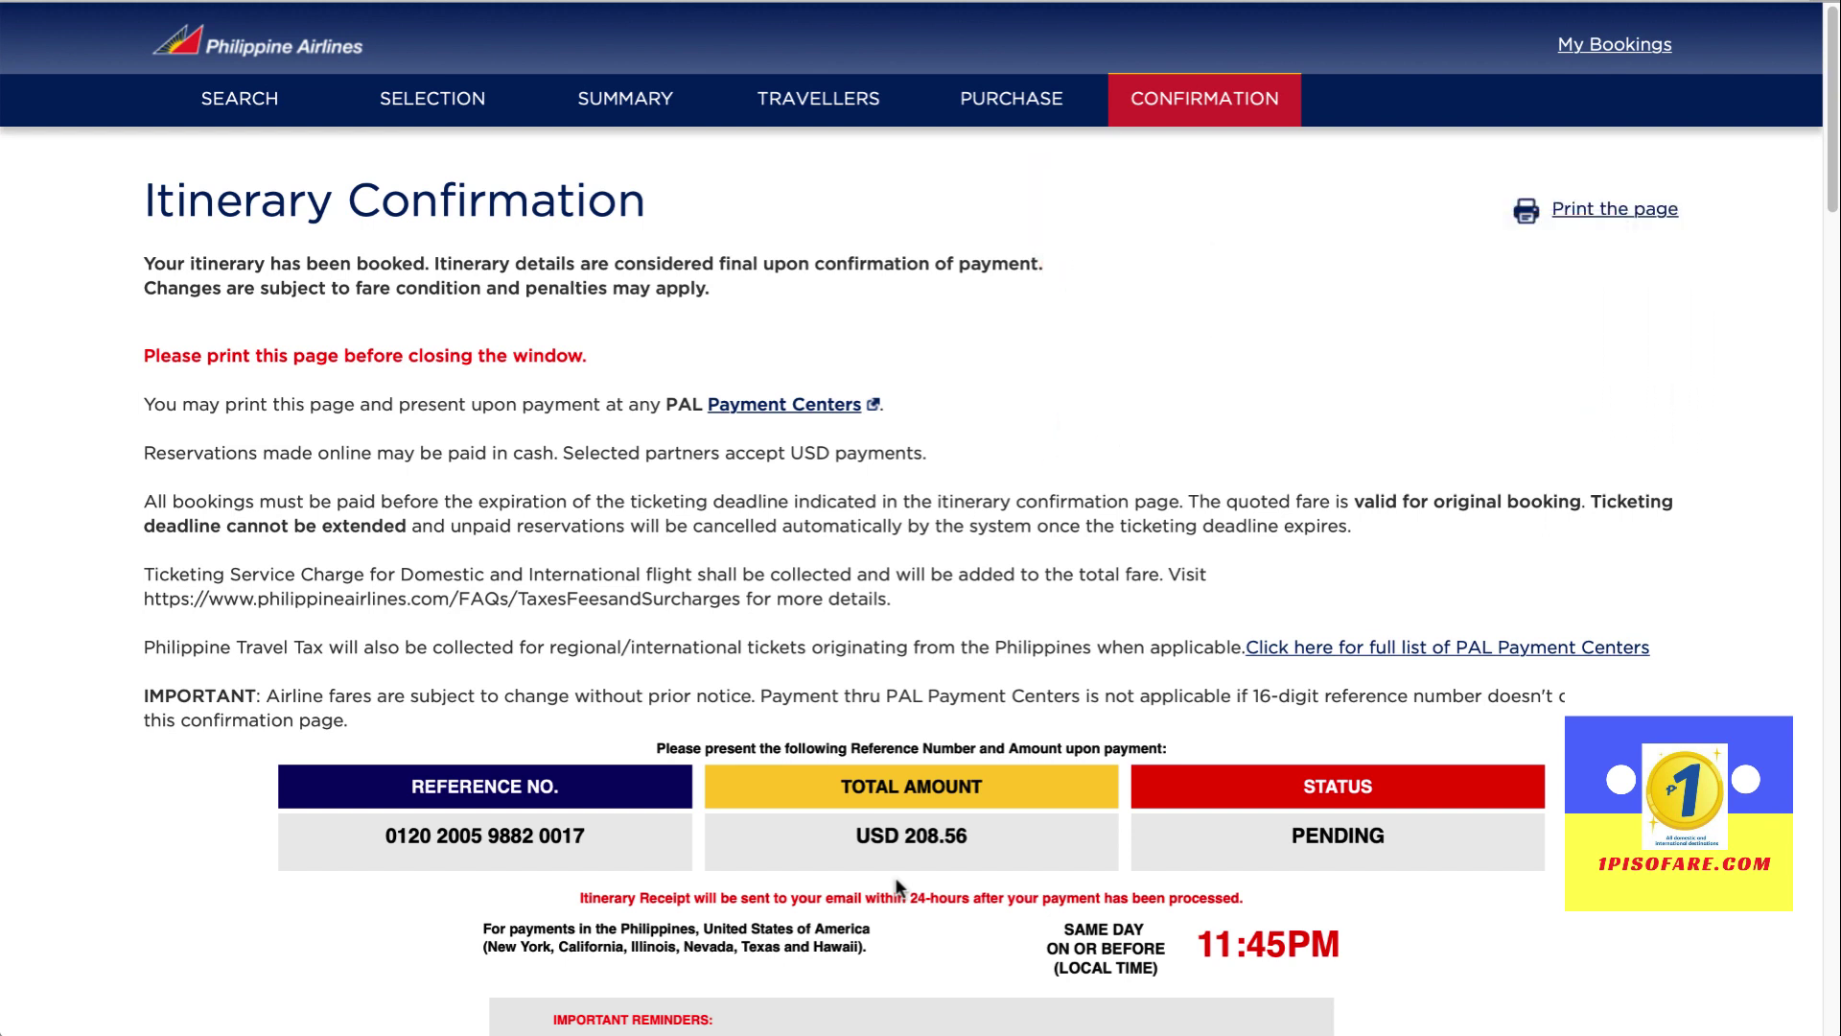
scroll(906, 884, down, 3)
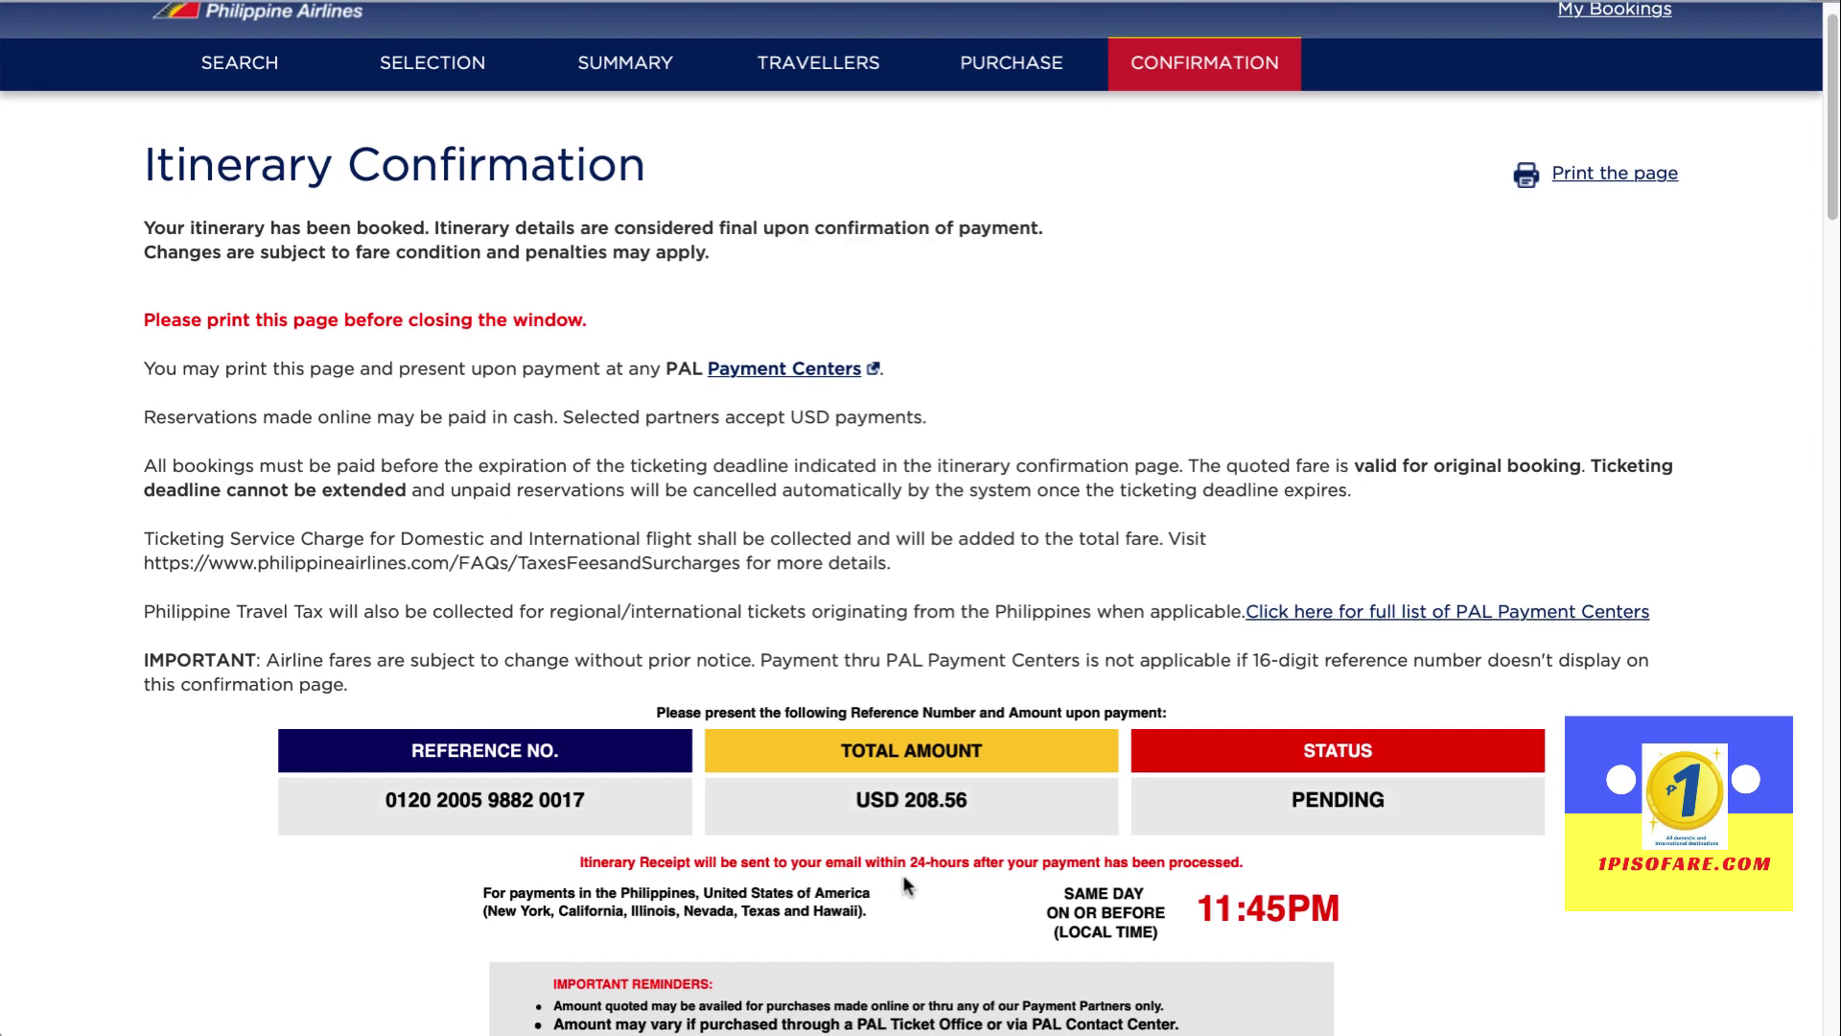
scroll(906, 884, down, 2)
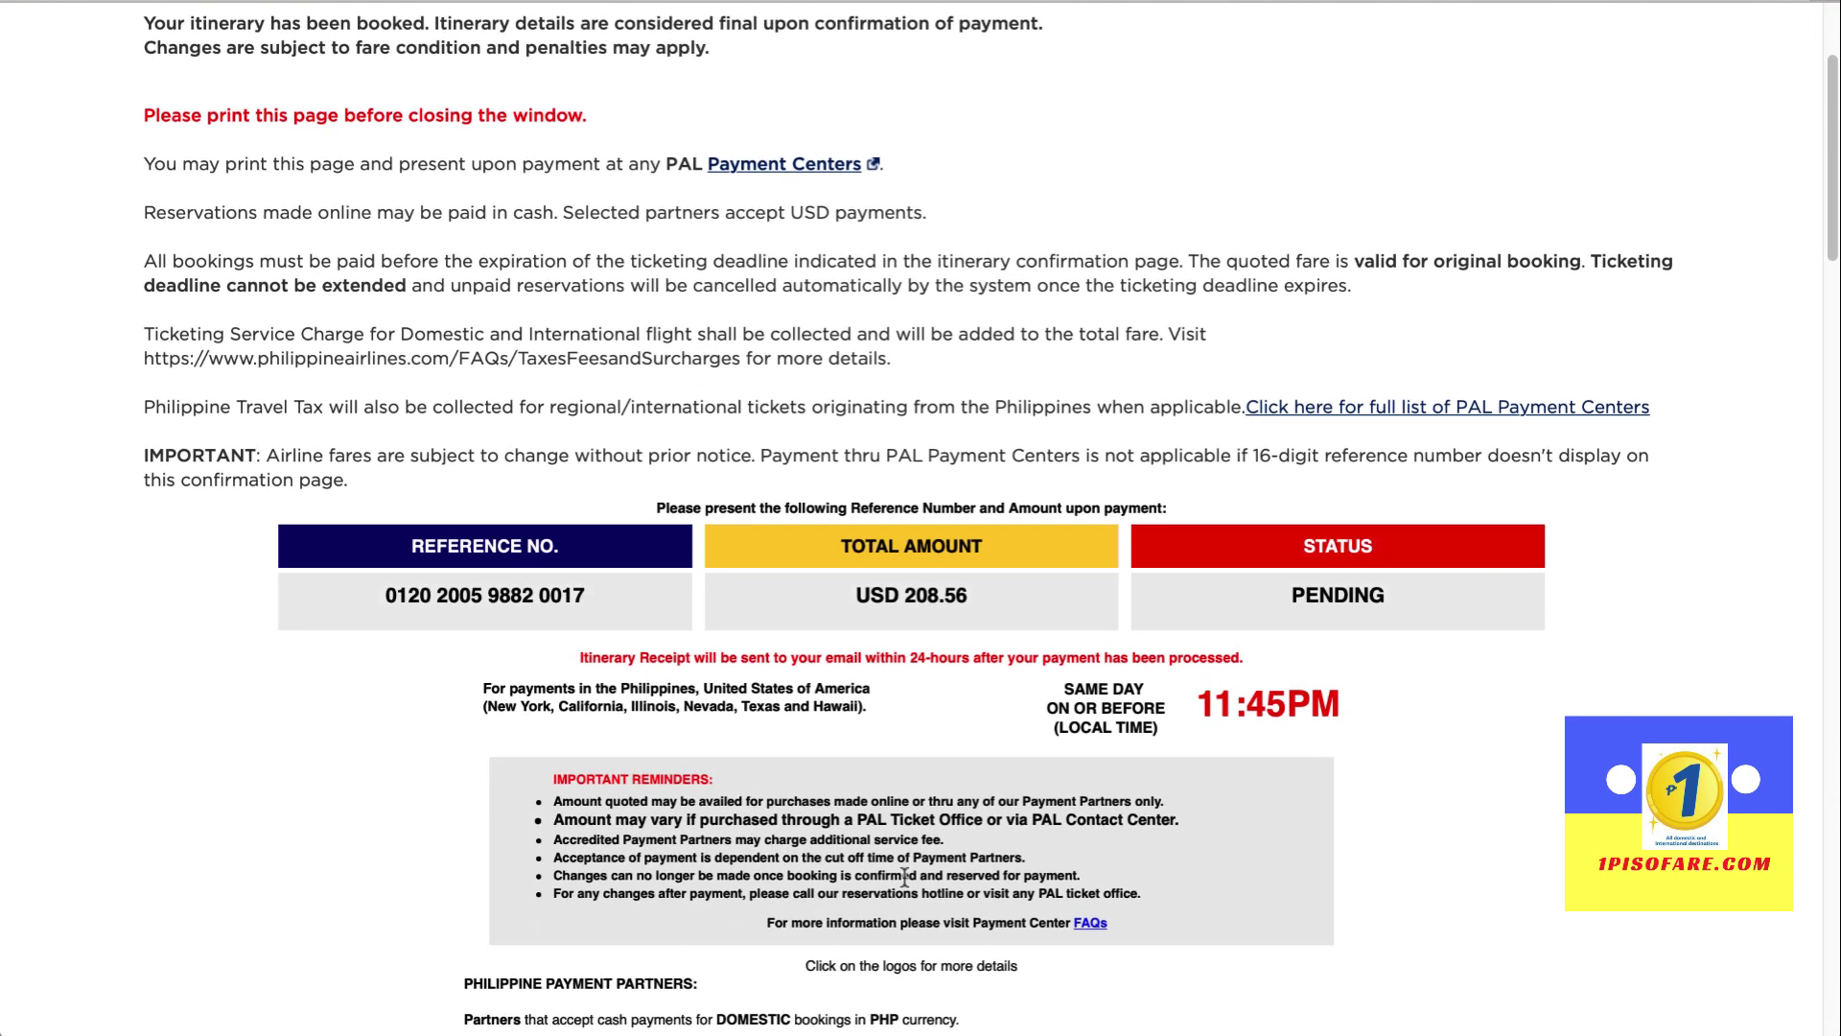
scroll(751, 657, down, 7)
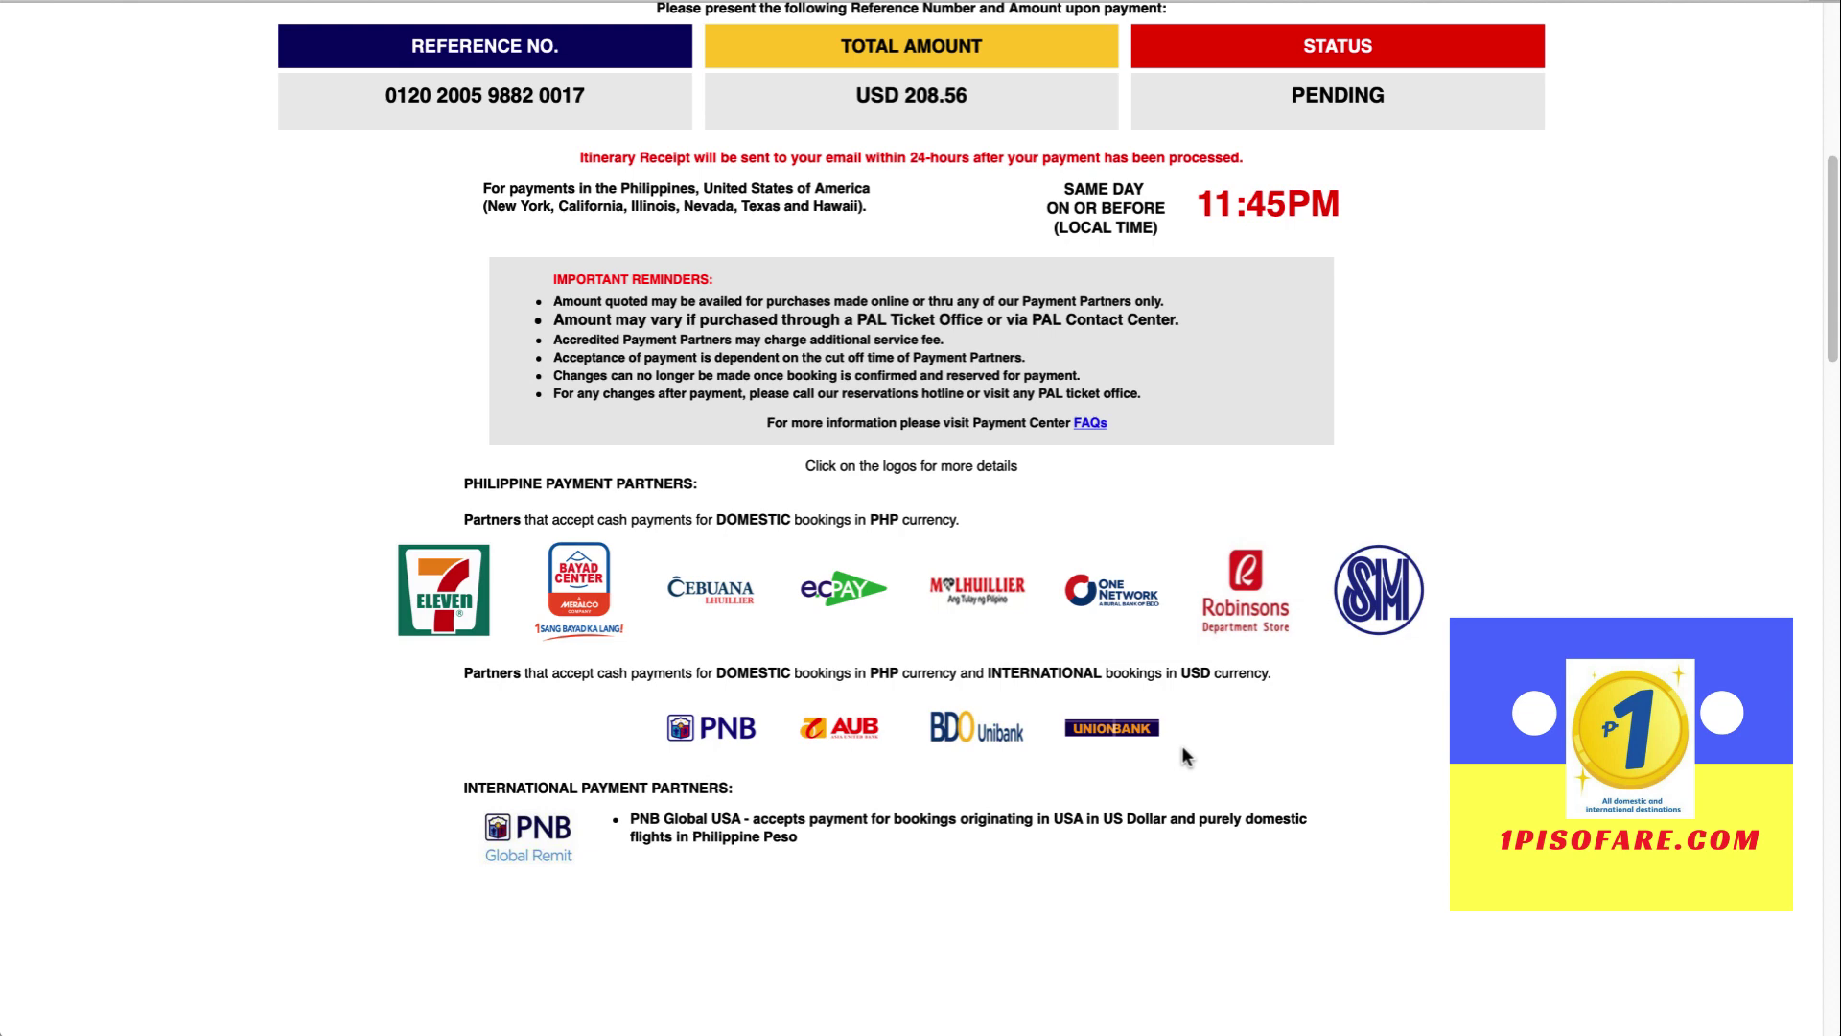
scroll(1183, 750, up, 7)
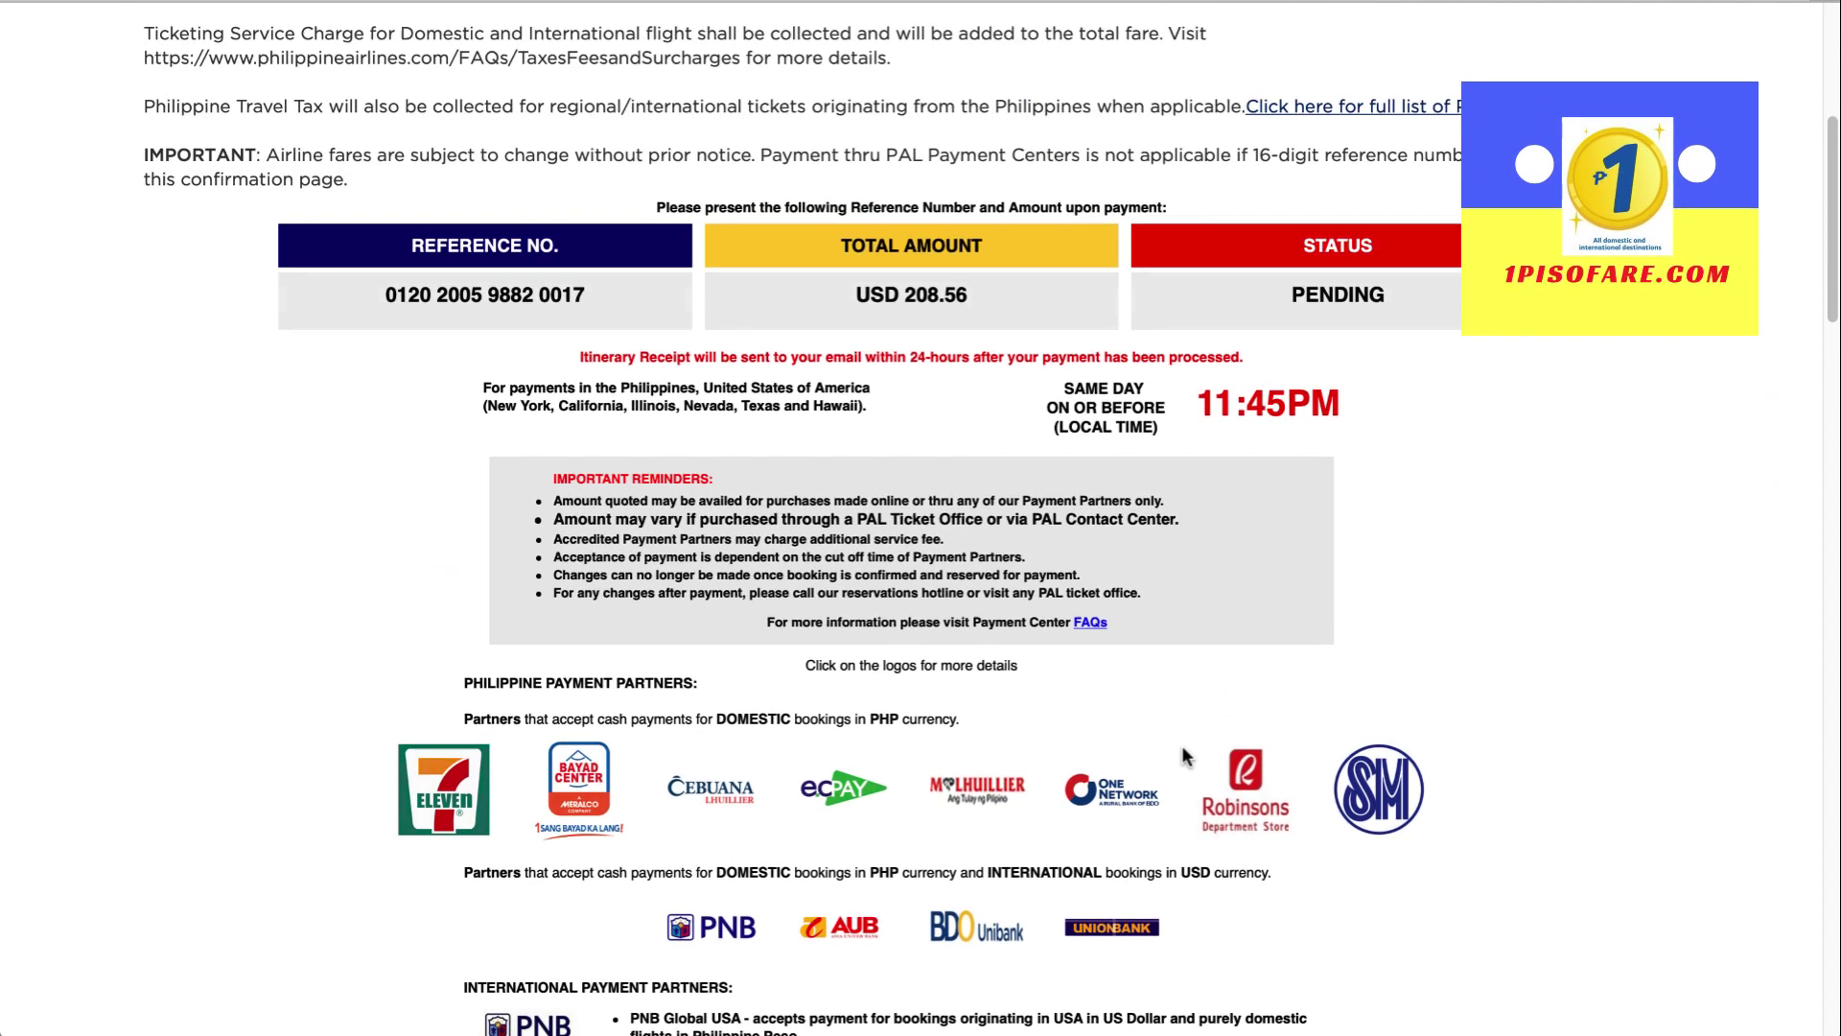
scroll(1182, 754, up, 1)
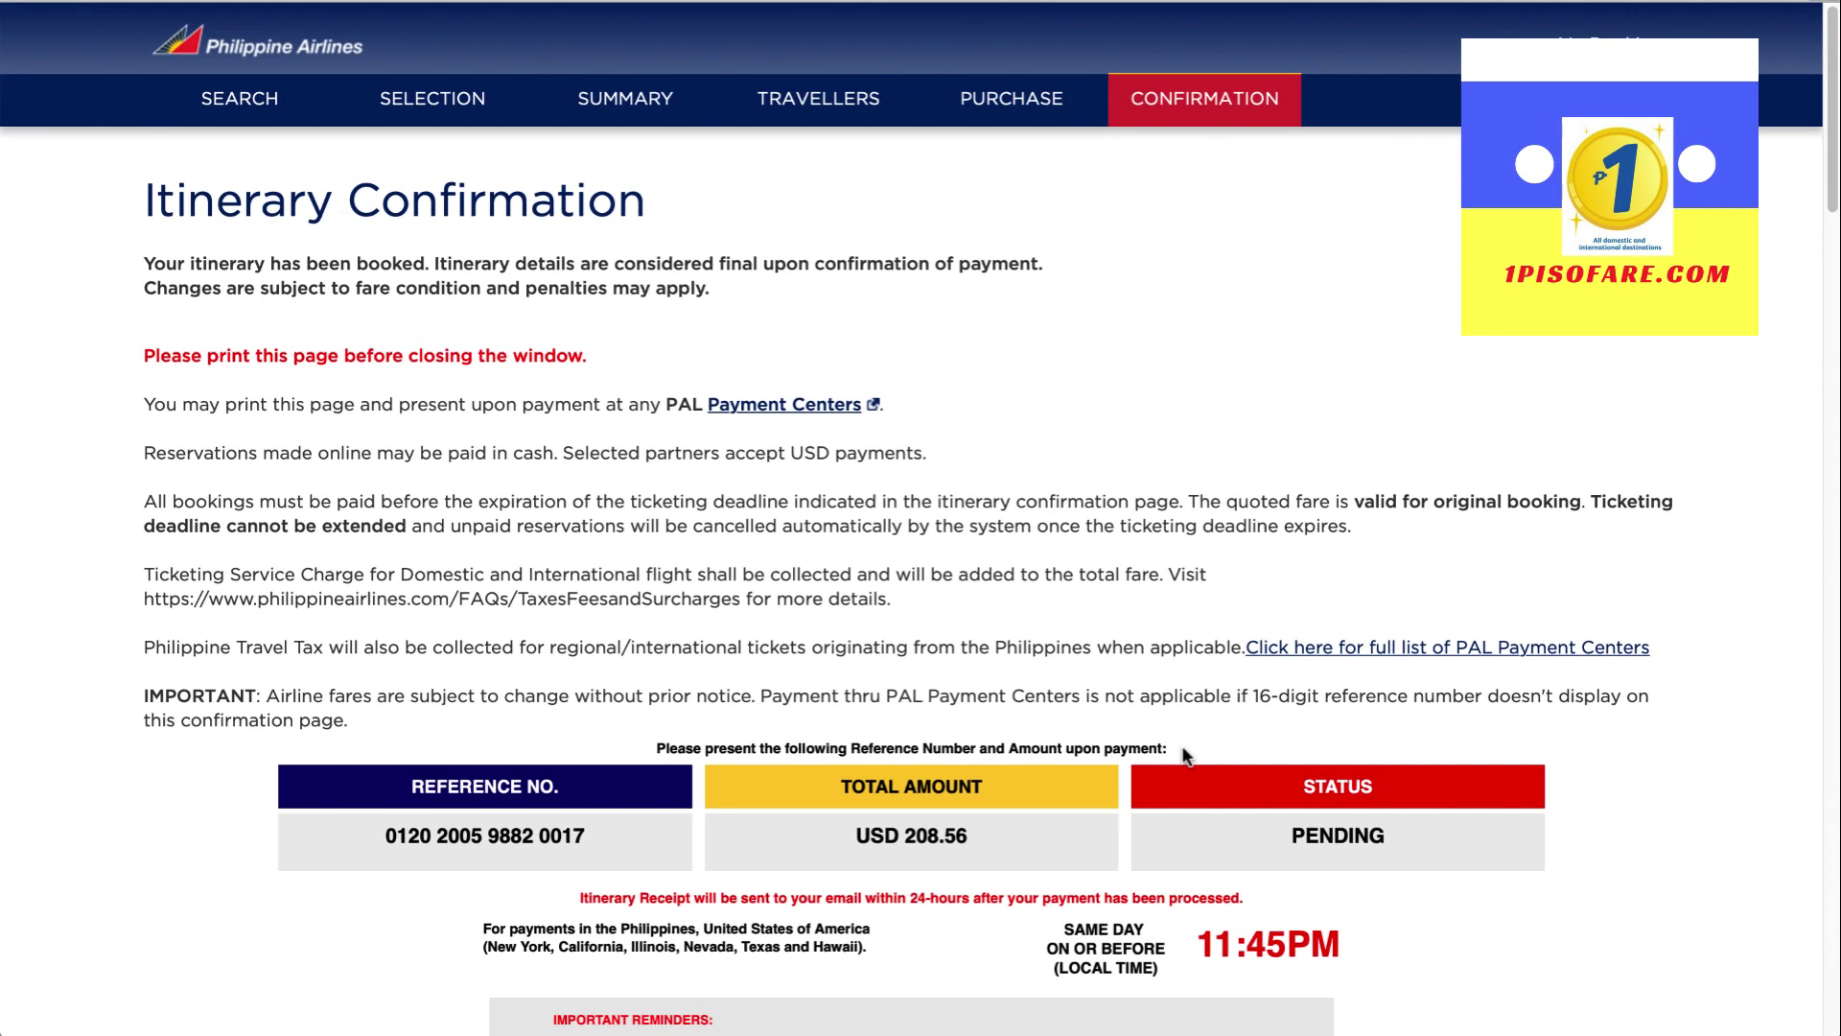